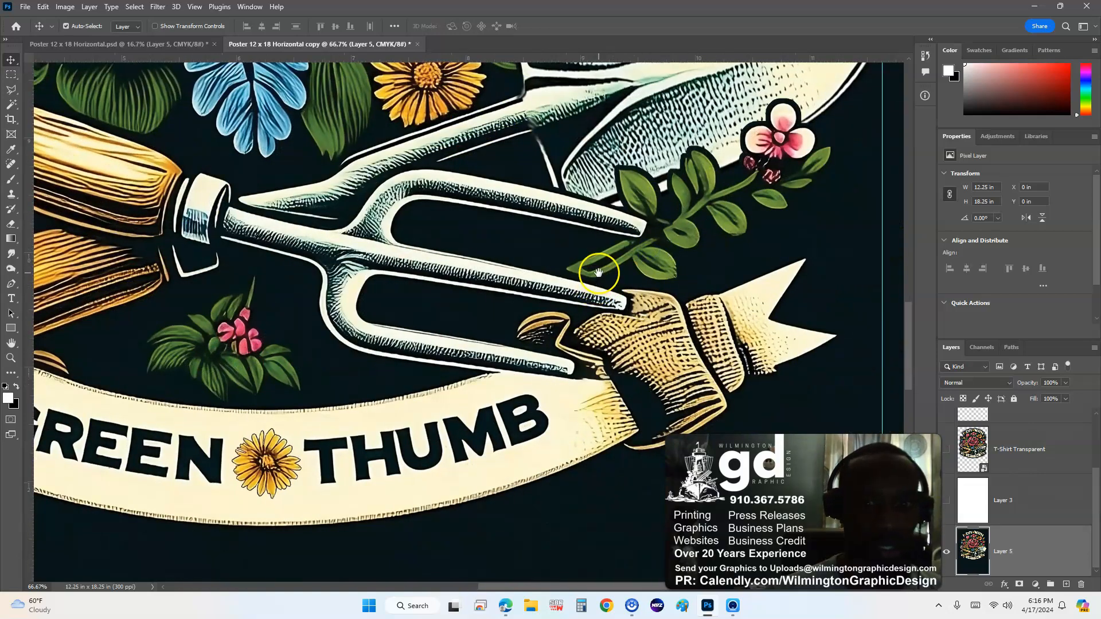
# - Zoom out to 16.7% and centre the full I DIY WITH GREEN THUMB design in the window
pyautogui.moveTo(597, 272); pyautogui.dragTo(677, 316)
pyautogui.scroll(-2, 679, 319)
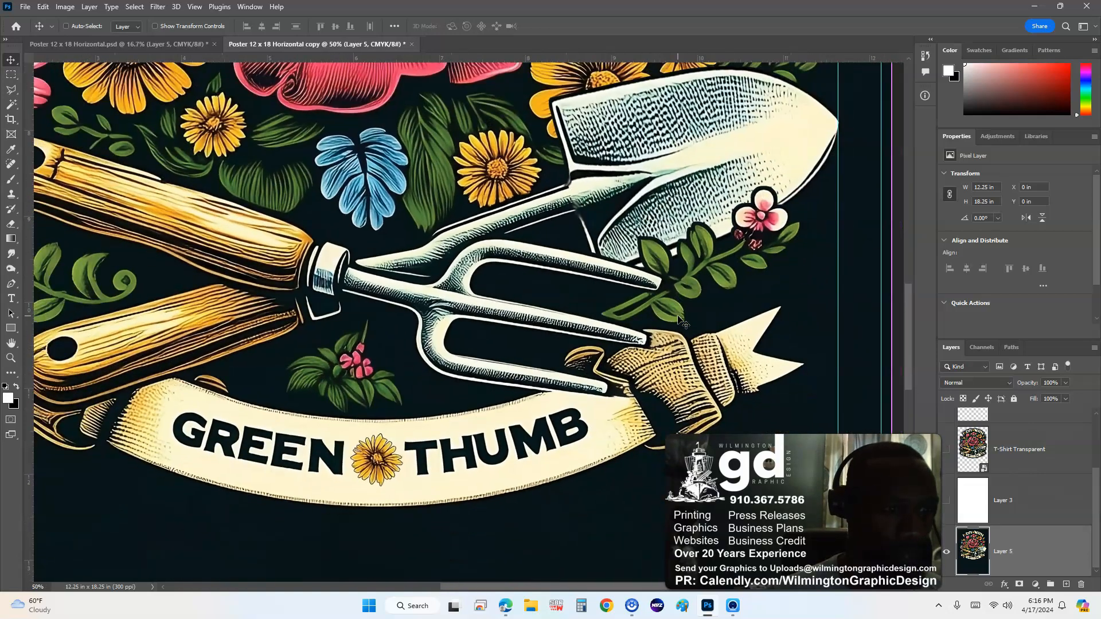
pyautogui.scroll(-1, 564, 304)
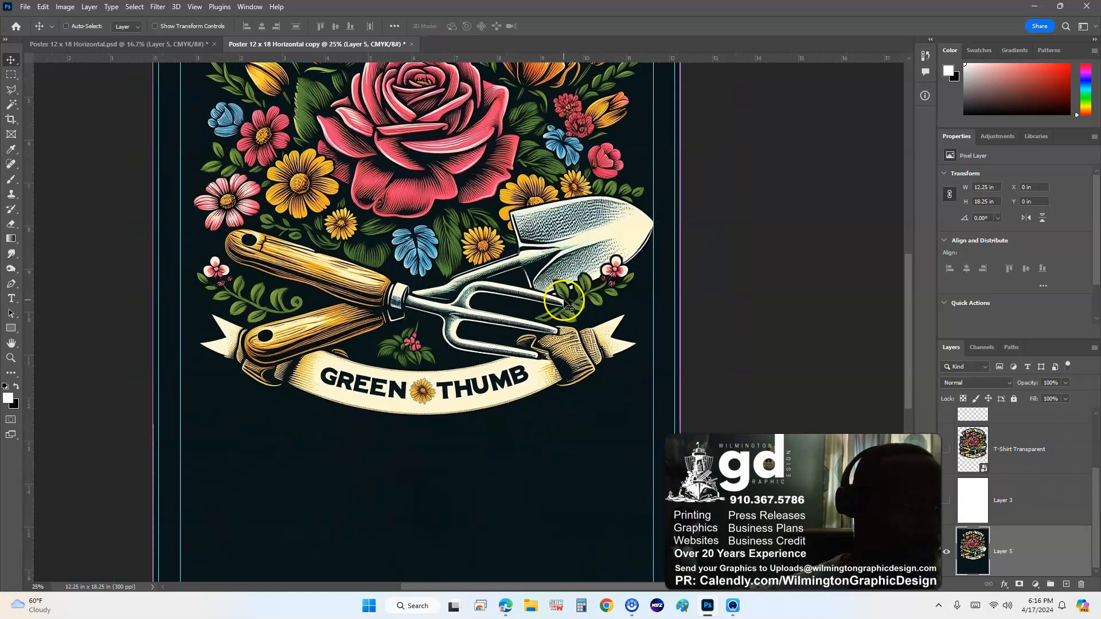
pyautogui.moveTo(512, 170); pyautogui.dragTo(549, 308)
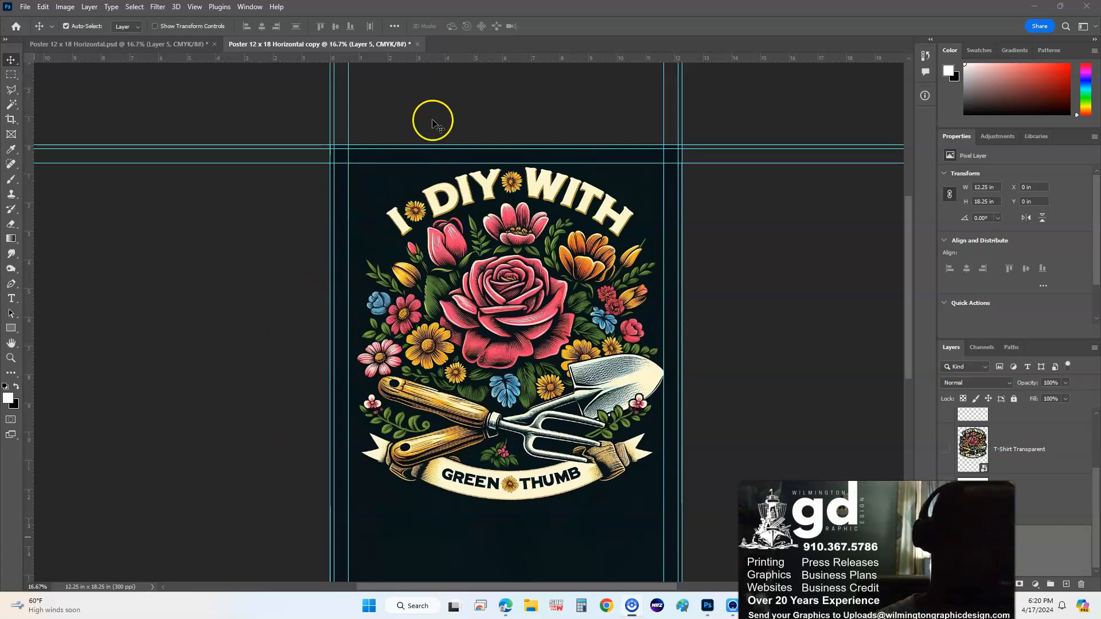
# - Use Select Subject on the floral artwork, then expand that selection by 2 pixels
pyautogui.click(9, 102)
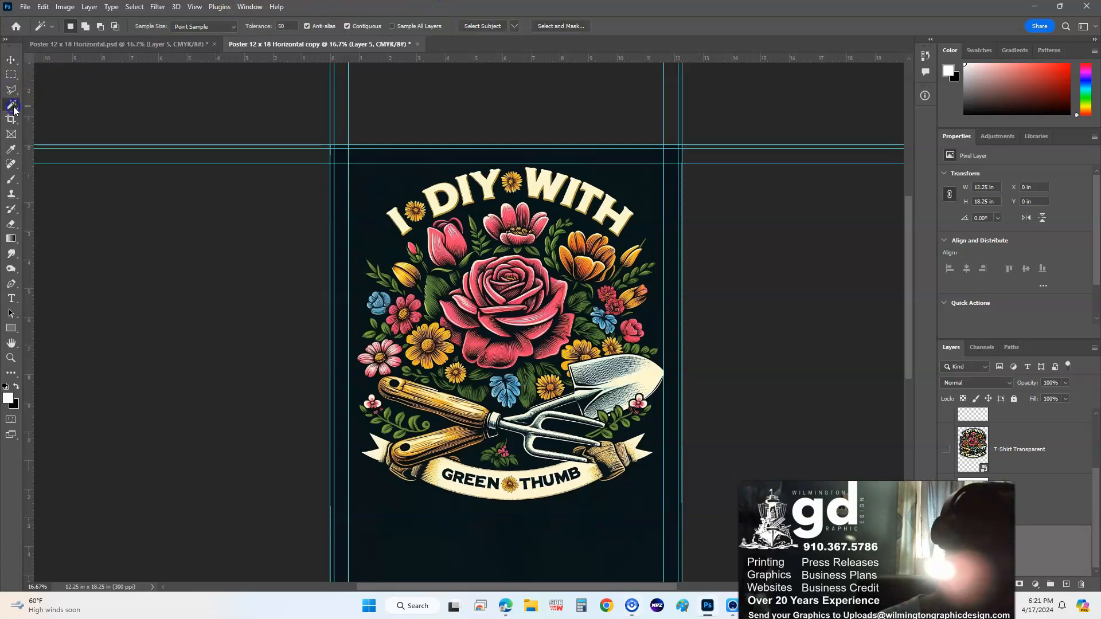
pyautogui.click(475, 27)
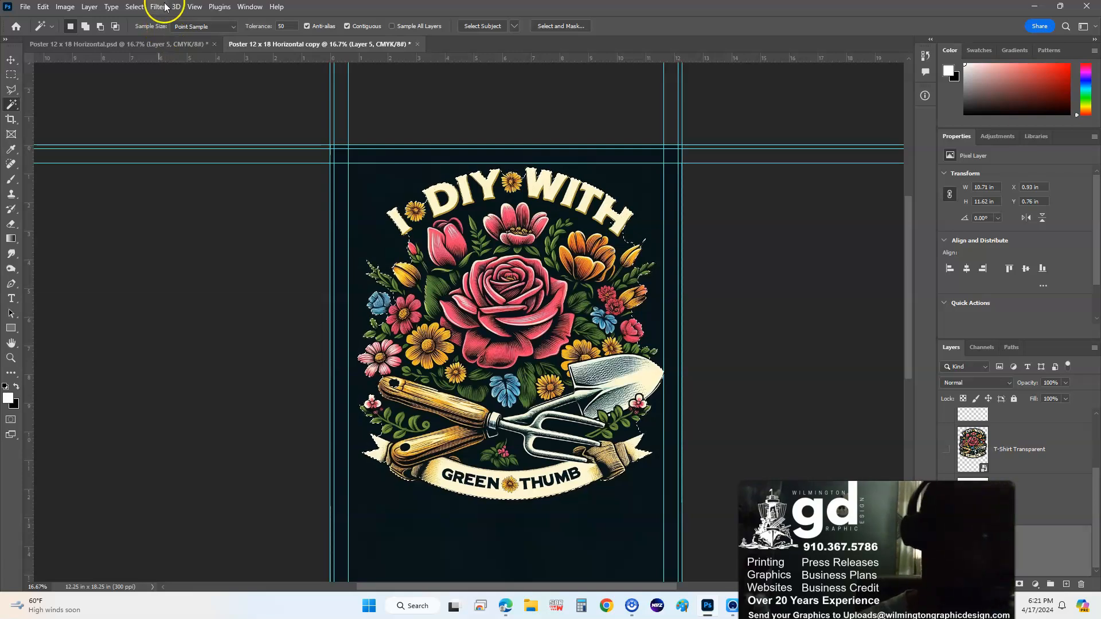
pyautogui.click(134, 6)
pyautogui.click(224, 182)
pyautogui.click(261, 203)
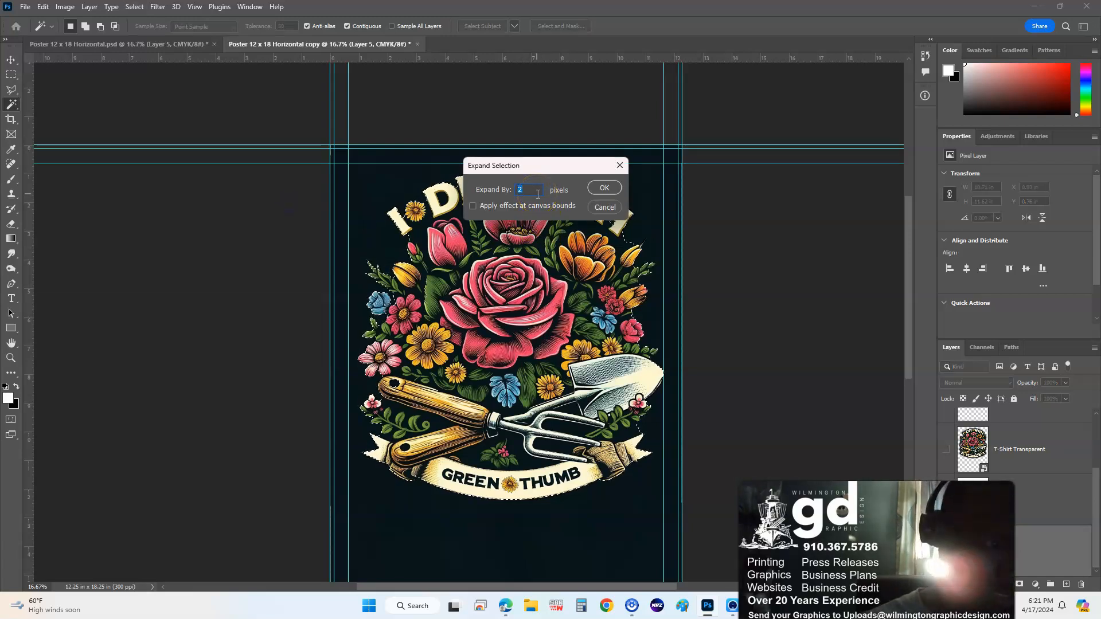
pyautogui.press('Return')
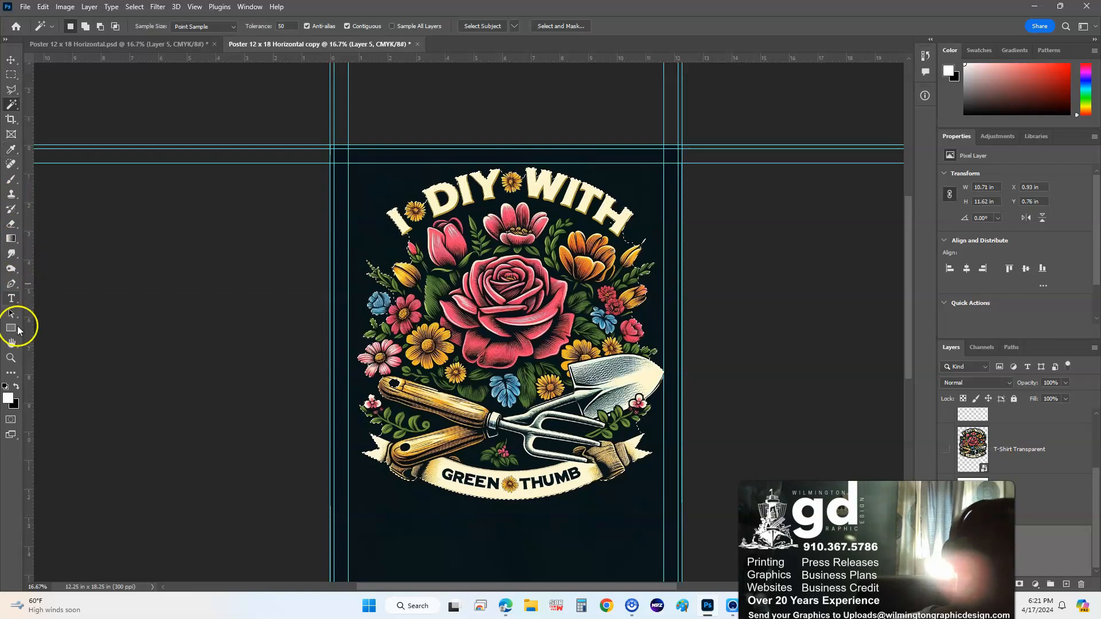
# - Change the ruler units to pixels, passing through millimeters first
pyautogui.rightClick(147, 57)
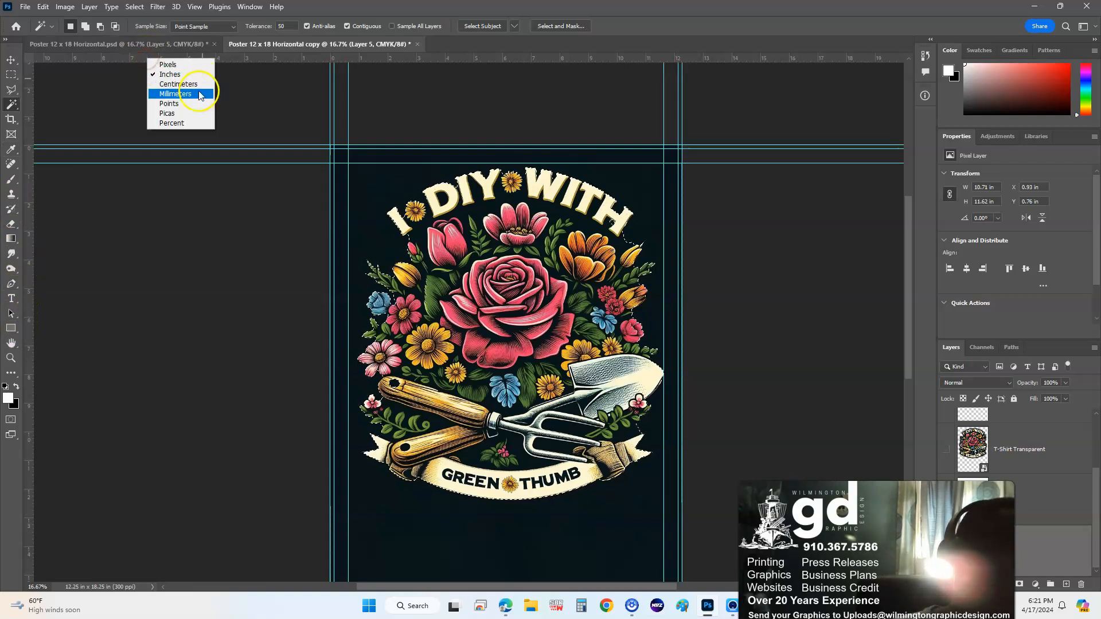
pyautogui.click(197, 95)
pyautogui.rightClick(190, 59)
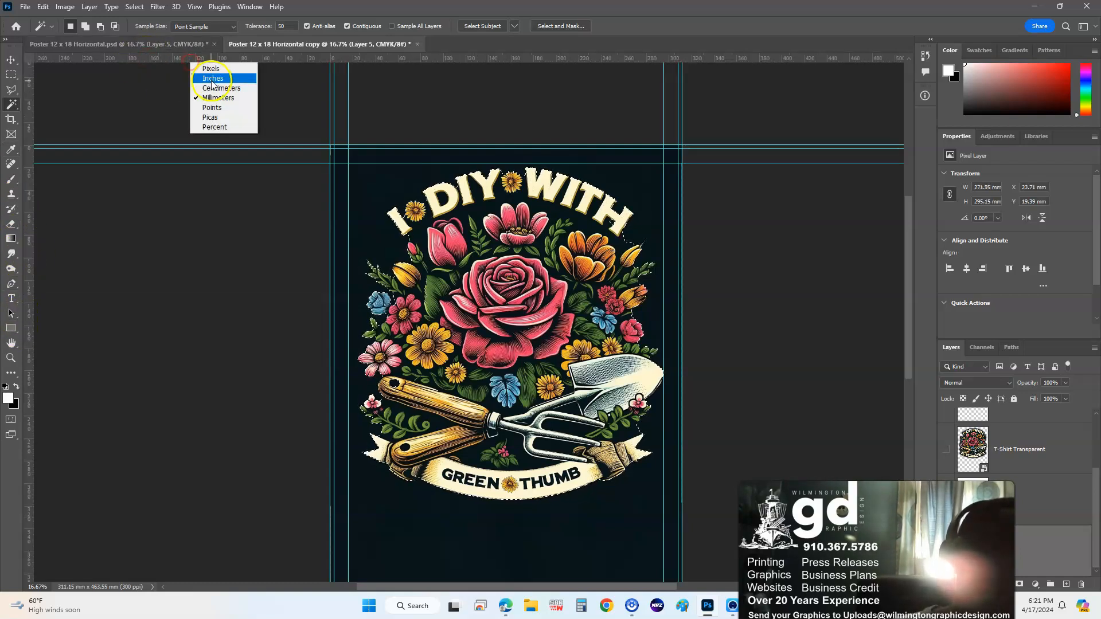
pyautogui.click(211, 70)
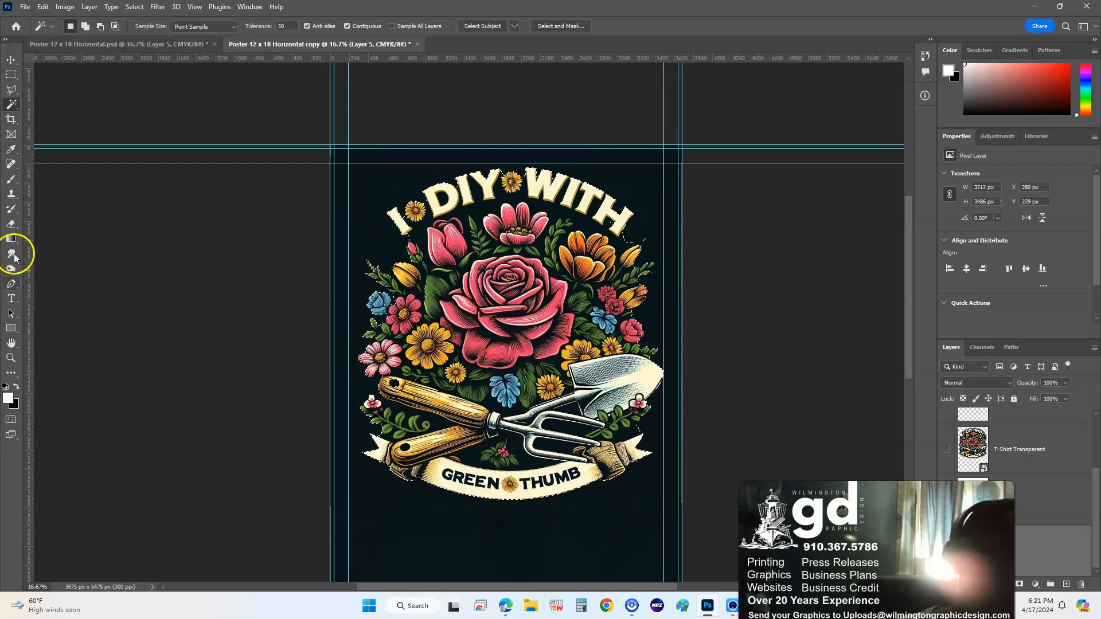
# - Switch from the Eyedropper group to the Ruler tool
pyautogui.press('i')
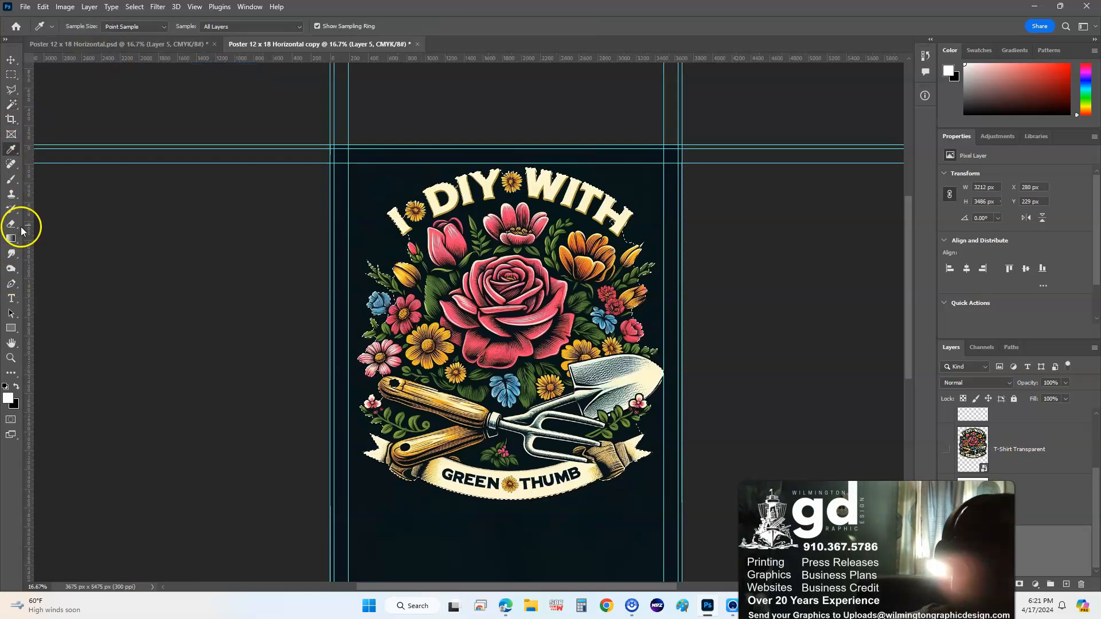
pyautogui.rightClick(13, 154)
pyautogui.click(13, 153)
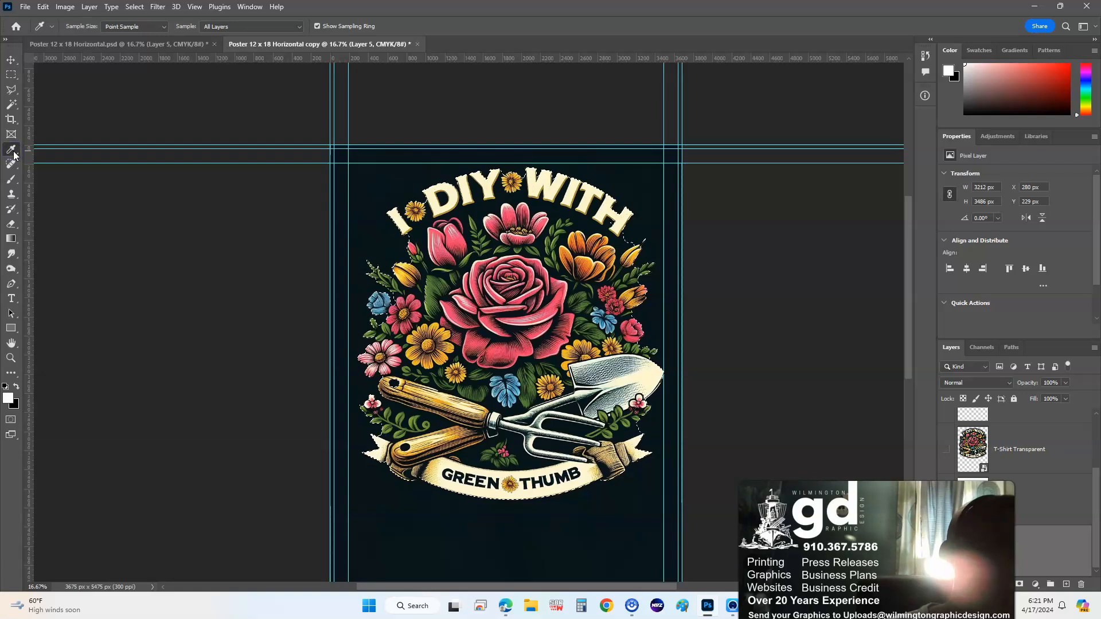
pyautogui.rightClick(14, 155)
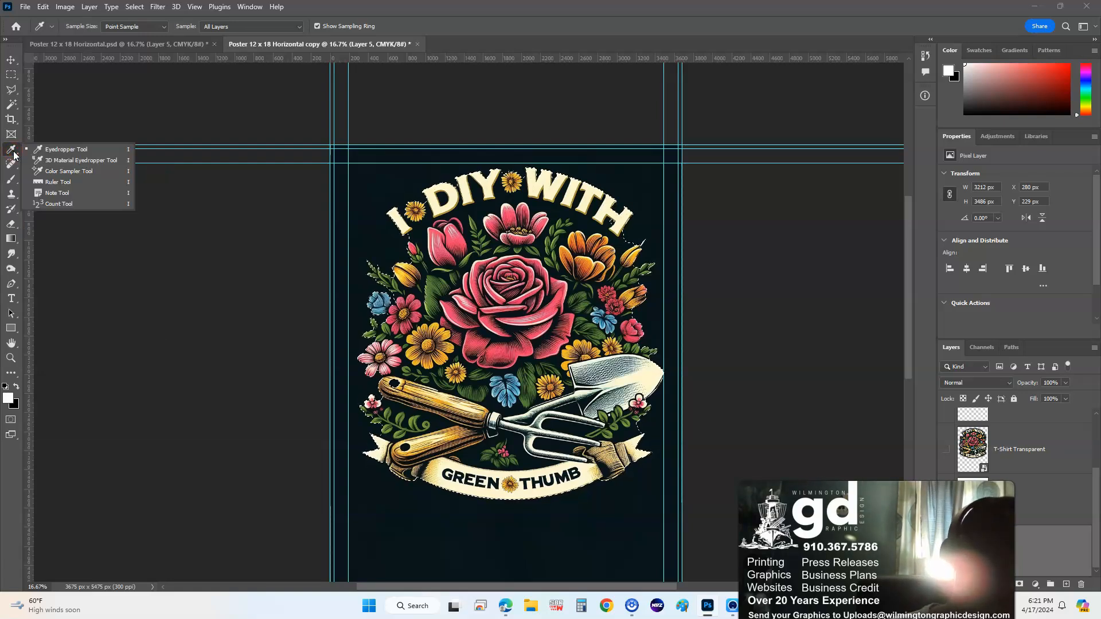
pyautogui.click(15, 155)
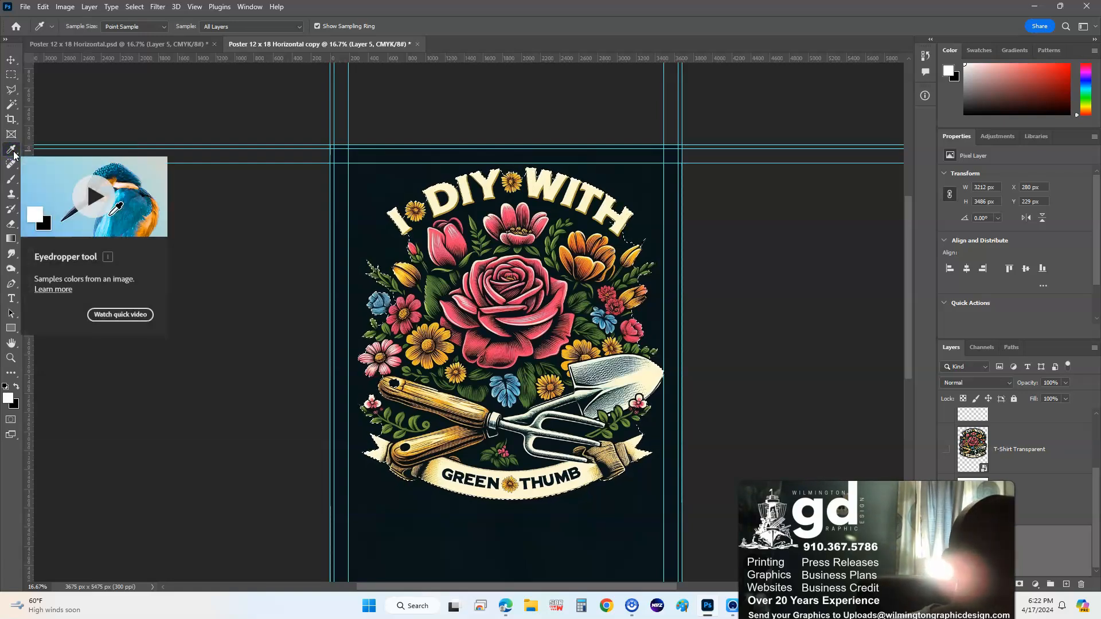
pyautogui.hotkey('shift', 'i')
pyautogui.hotkey('shift', 'i')
pyautogui.hotkey('shift', 'i')
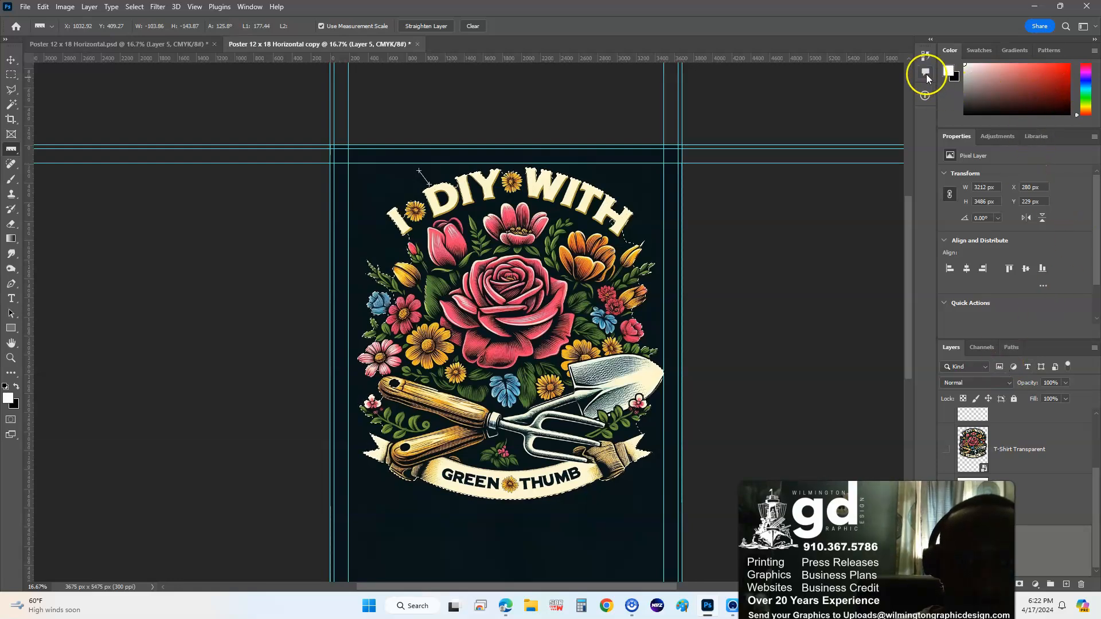
# - Open the Info panel to read the 177.44 length and 125.6° angle measurement
pyautogui.click(924, 95)
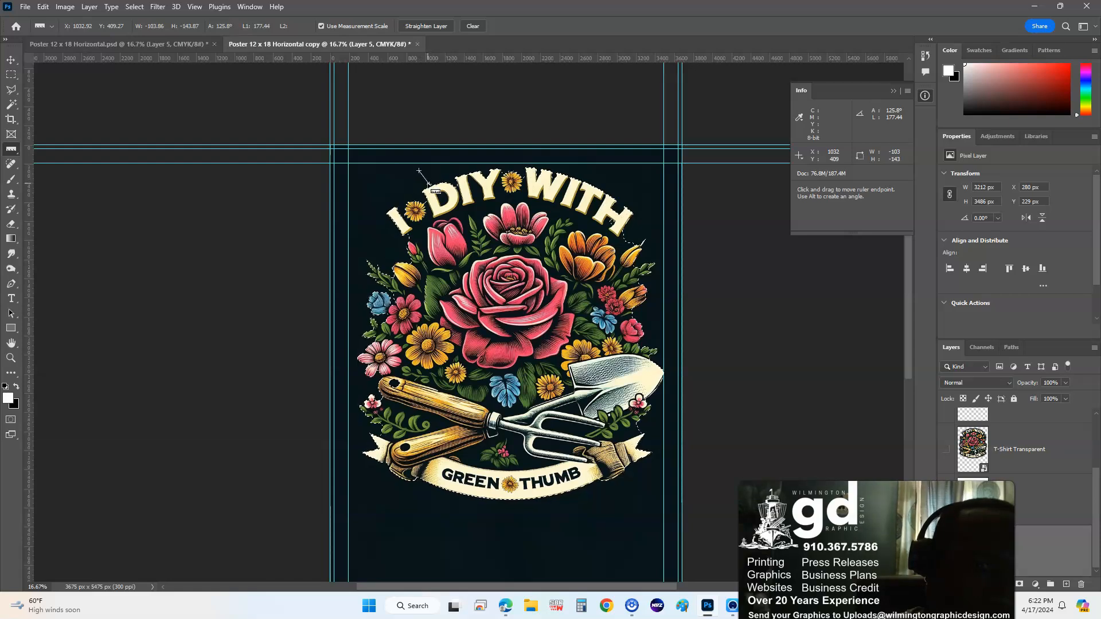
pyautogui.click(428, 184)
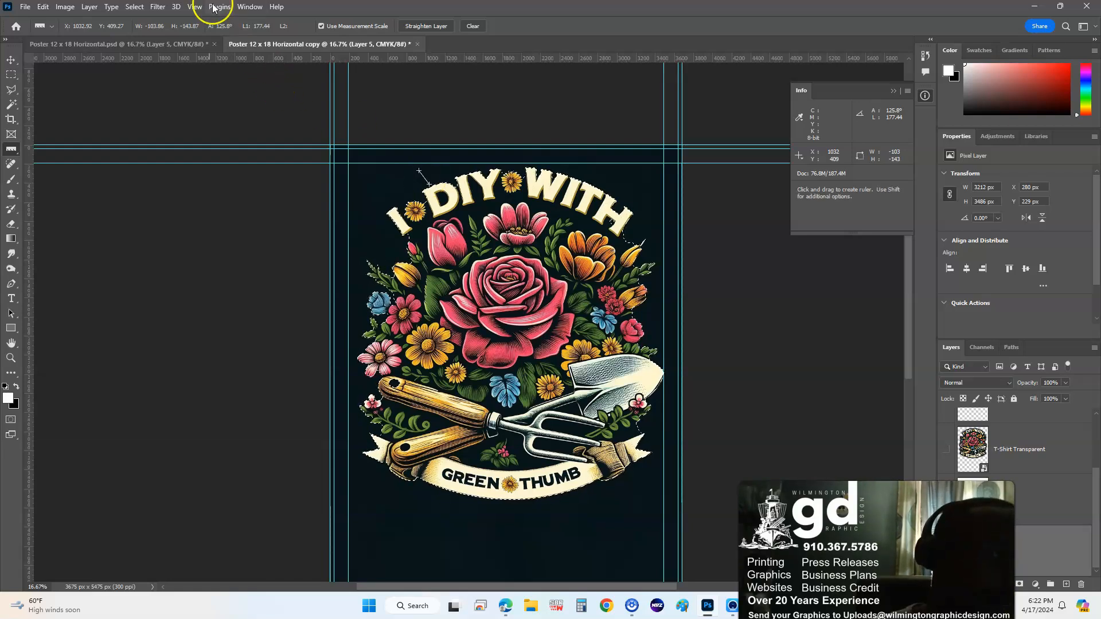
# - Try expanding the selection by 15 pixels, then undo that expansion
pyautogui.click(64, 6)
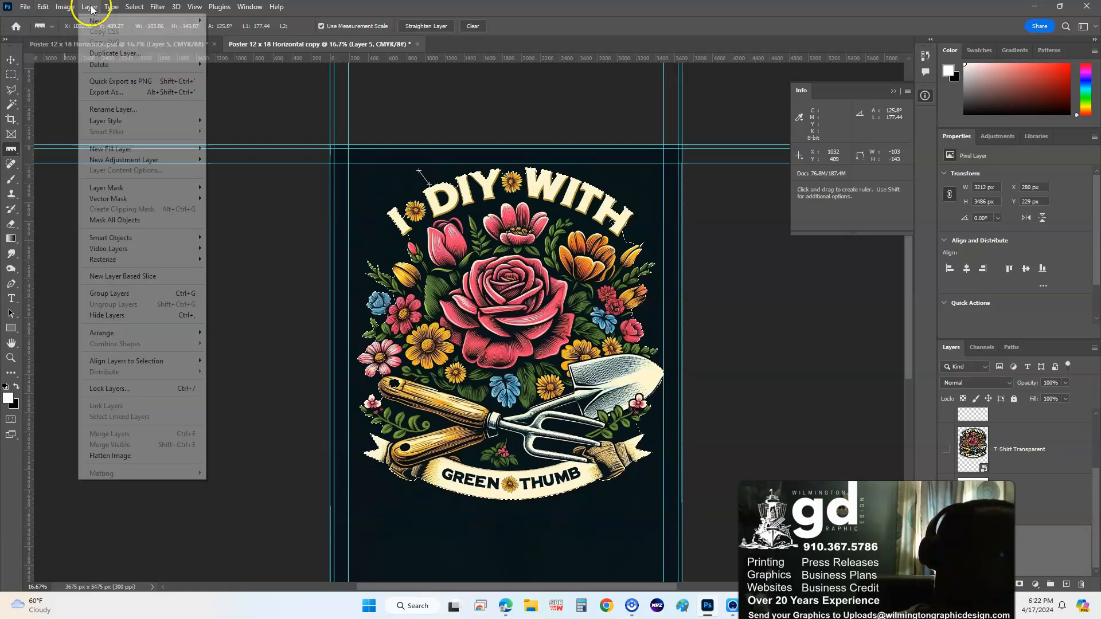
pyautogui.click(134, 7)
pyautogui.click(134, 7)
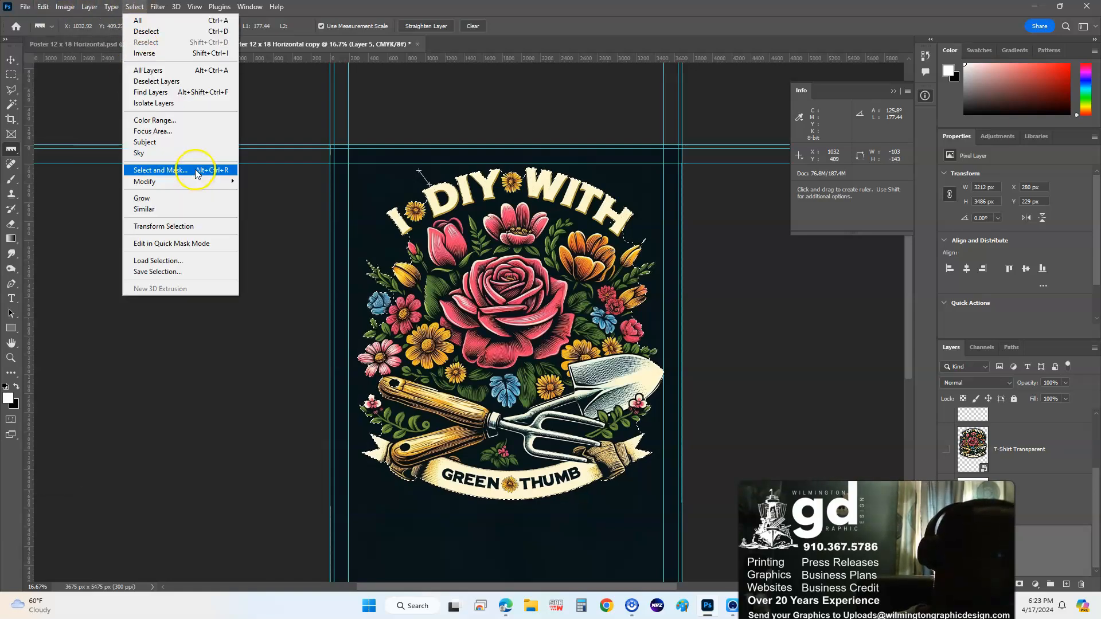
pyautogui.click(214, 182)
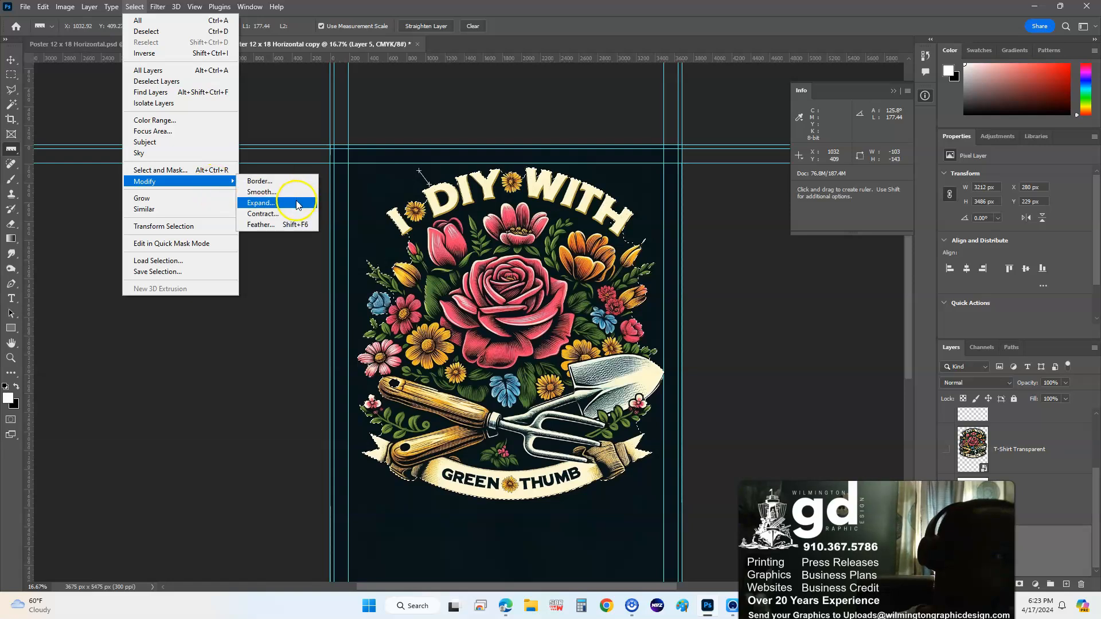
pyautogui.click(297, 203)
pyautogui.write('15')
pyautogui.press('Return')
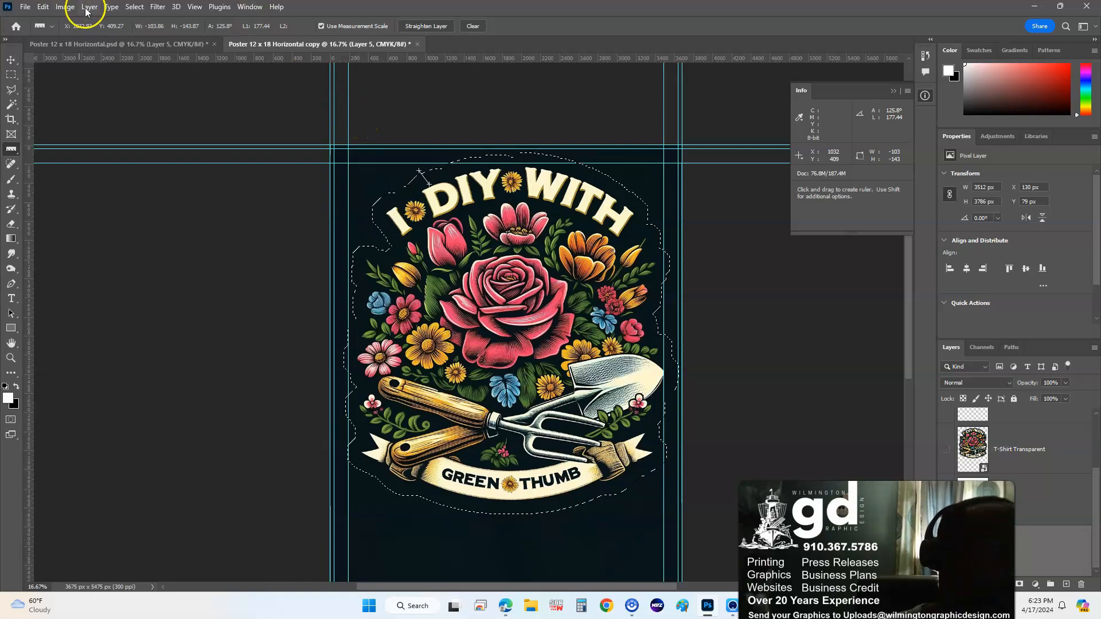
pyautogui.hotkey('ctrl', 'z')
pyautogui.hotkey('ctrl', 'shift', 'z')
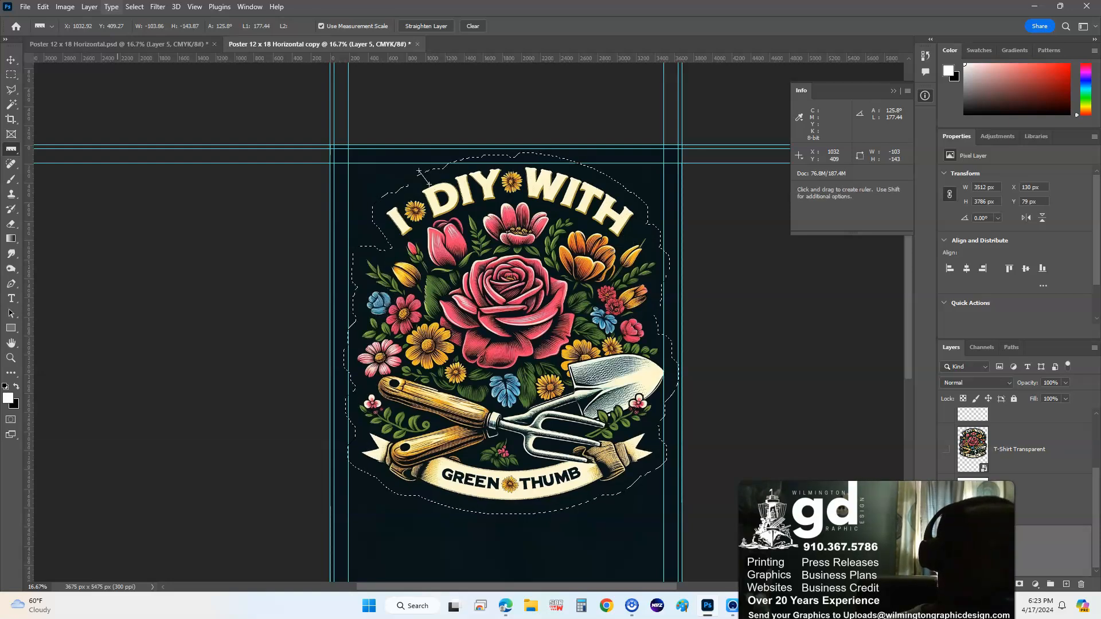
pyautogui.hotkey('ctrl', 'z')
# - Expand the artwork selection by 150 pixels instead
pyautogui.click(97, 7)
pyautogui.moveTo(134, 8)
pyautogui.moveTo(195, 182)
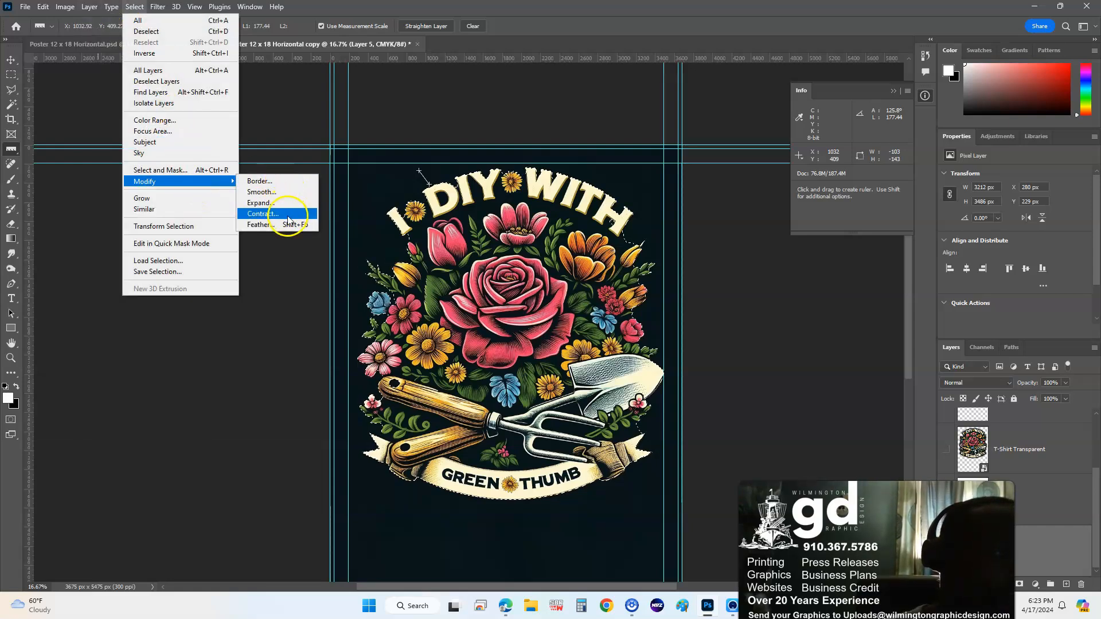
pyautogui.click(260, 202)
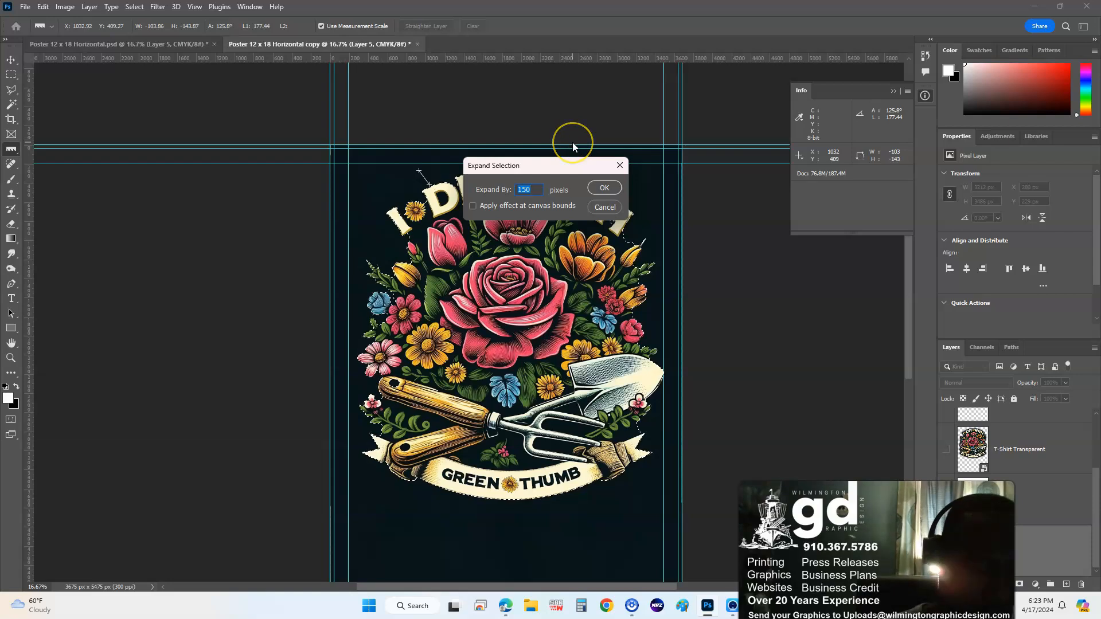
pyautogui.write('1')
pyautogui.write('50')
pyautogui.press('Return')
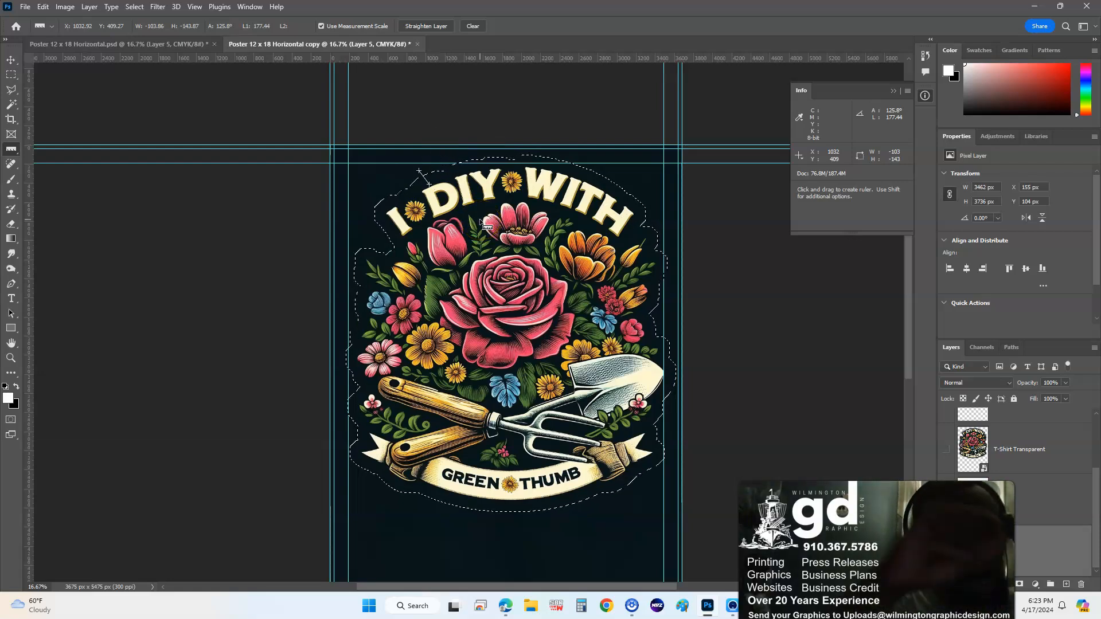
# - Copy the expanded selection onto a new layer with Layer Via Copy
pyautogui.click(468, 171)
pyautogui.rightClick(467, 170)
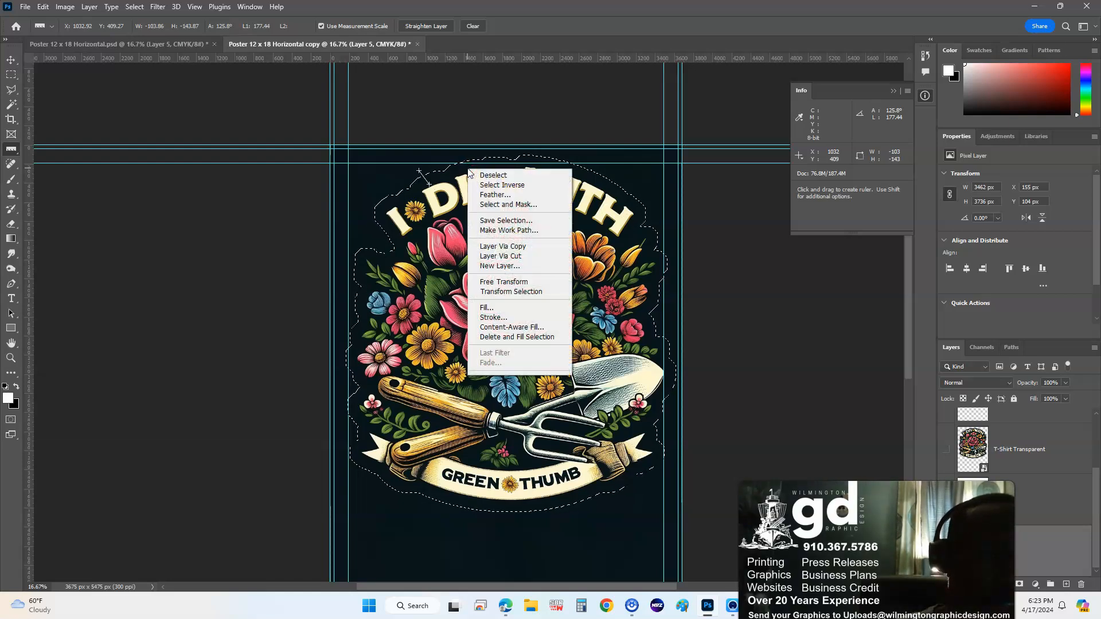
pyautogui.click(560, 250)
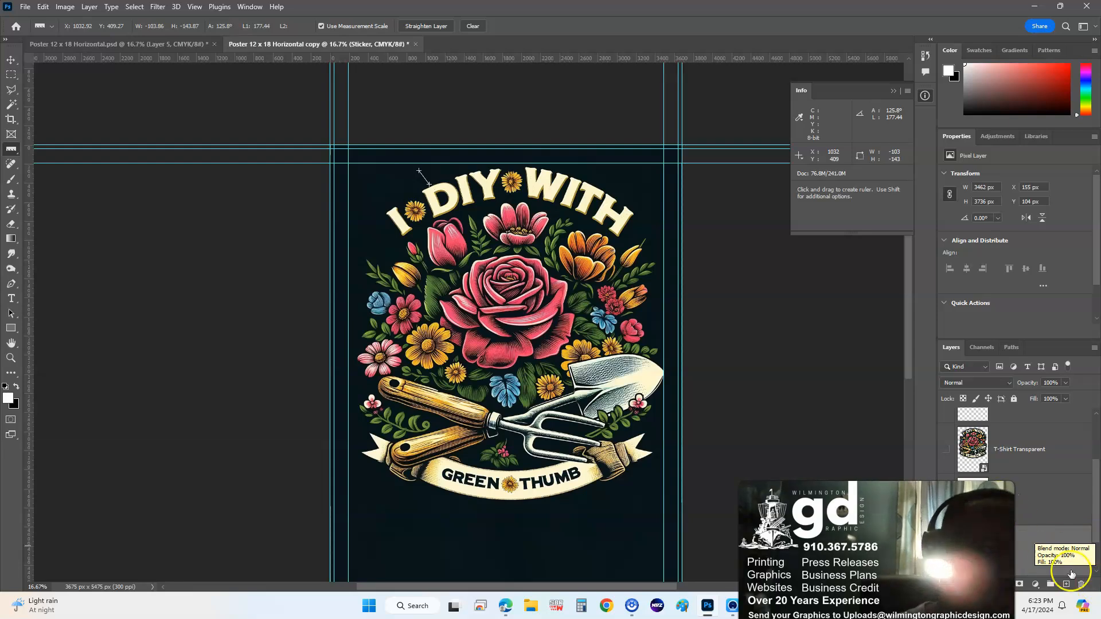
# - Hide the dark background, put Layer 3 below Sticker as a white backdrop, and select the outline
pyautogui.scroll(-1, 1009, 541)
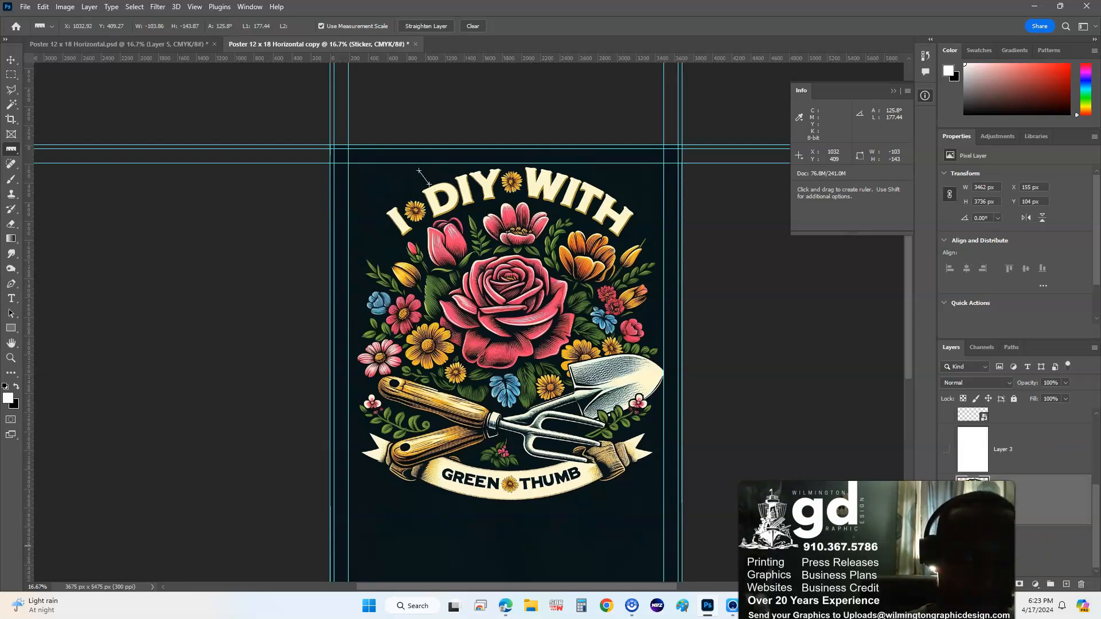
pyautogui.click(946, 549)
pyautogui.moveTo(1035, 453); pyautogui.dragTo(1043, 518)
pyautogui.click(946, 503)
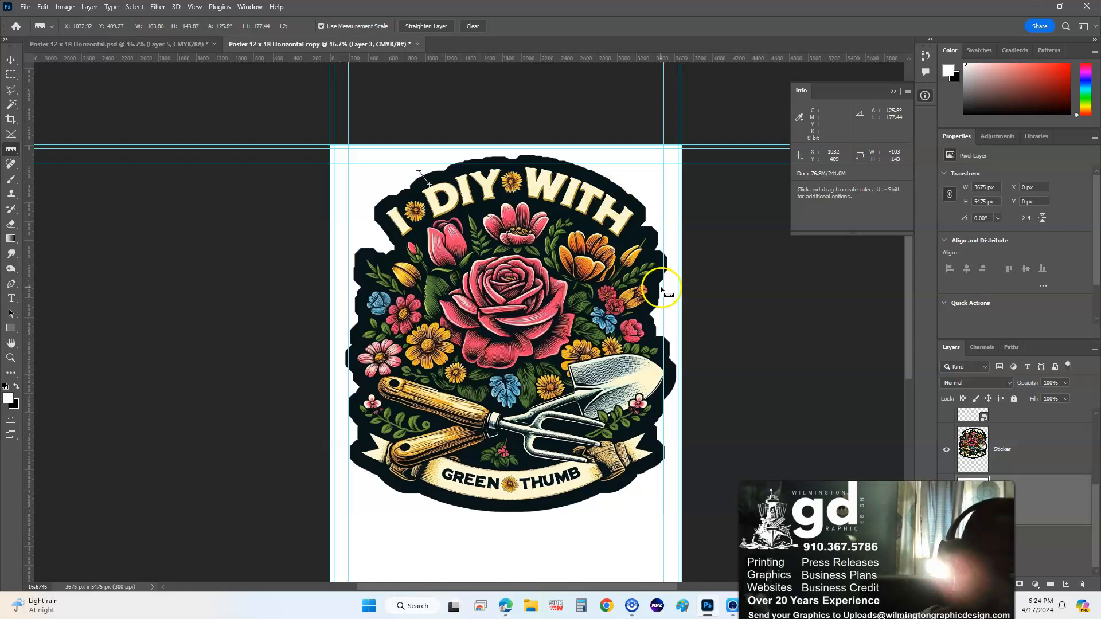
pyautogui.keyDown('ctrl'); pyautogui.click(979, 453); pyautogui.keyUp('ctrl')
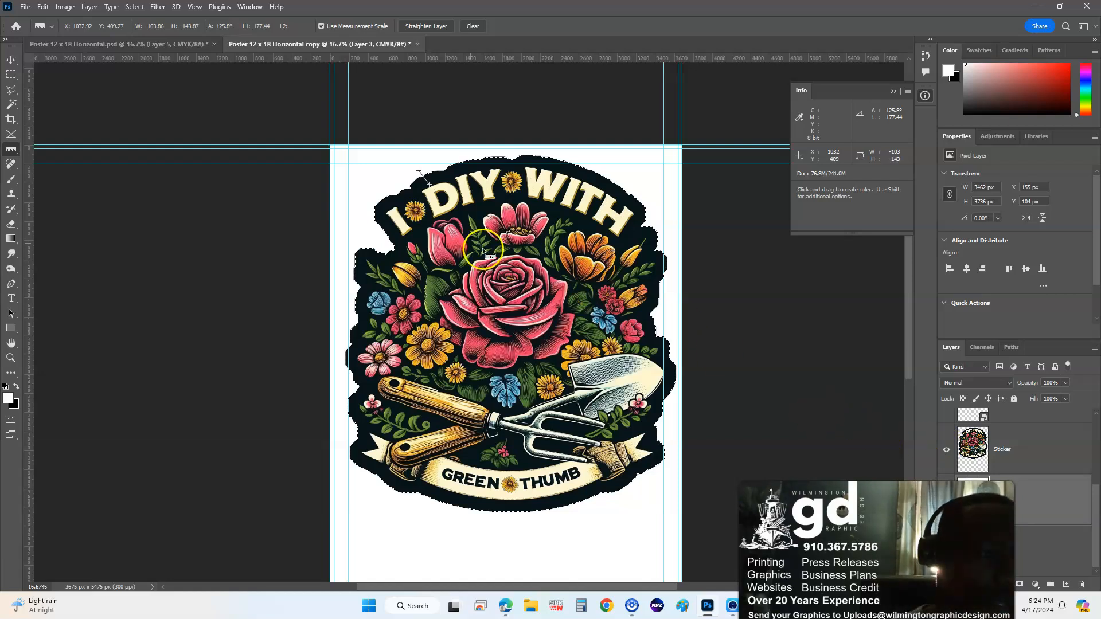
# - Smooth the sticker outline selection using a 40-pixel Sample Radius
pyautogui.click(134, 6)
pyautogui.moveTo(192, 182)
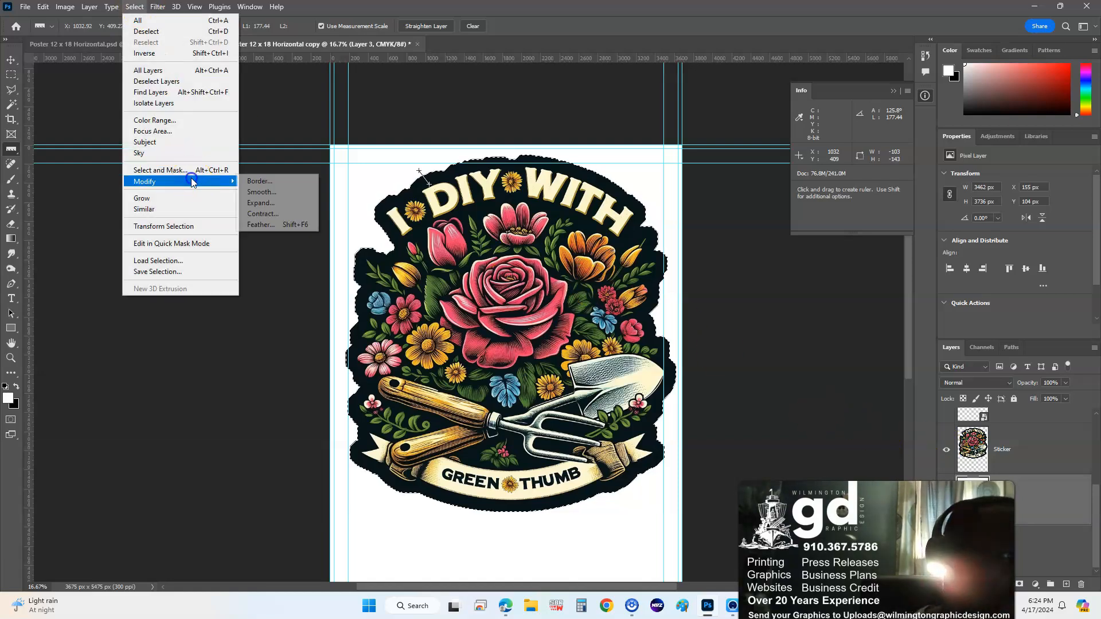
pyautogui.click(292, 194)
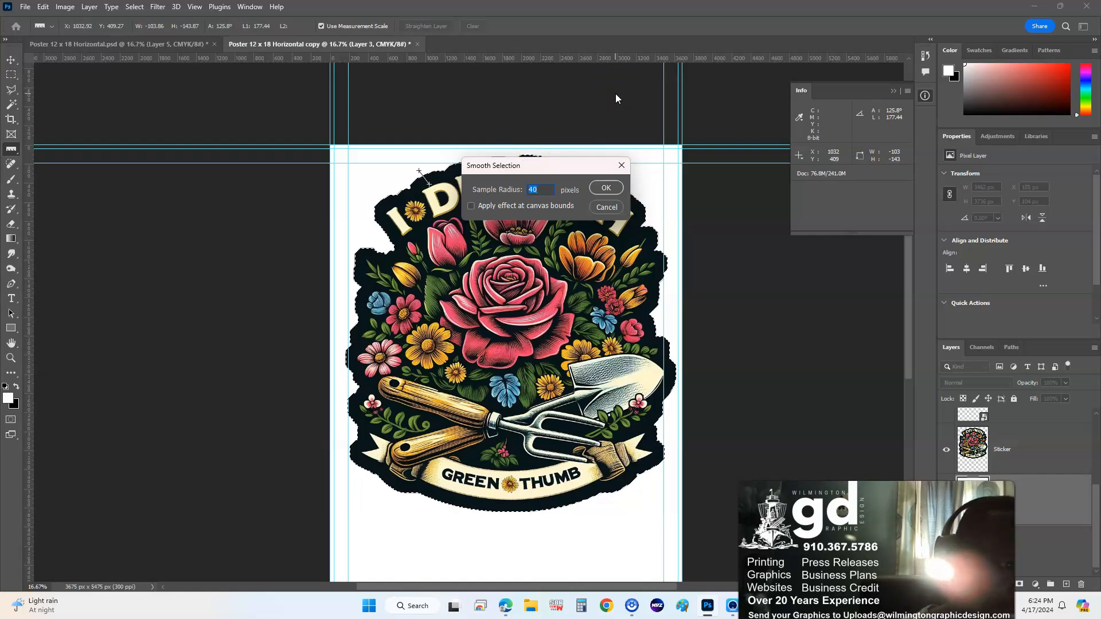
pyautogui.press('Return')
pyautogui.click(420, 177)
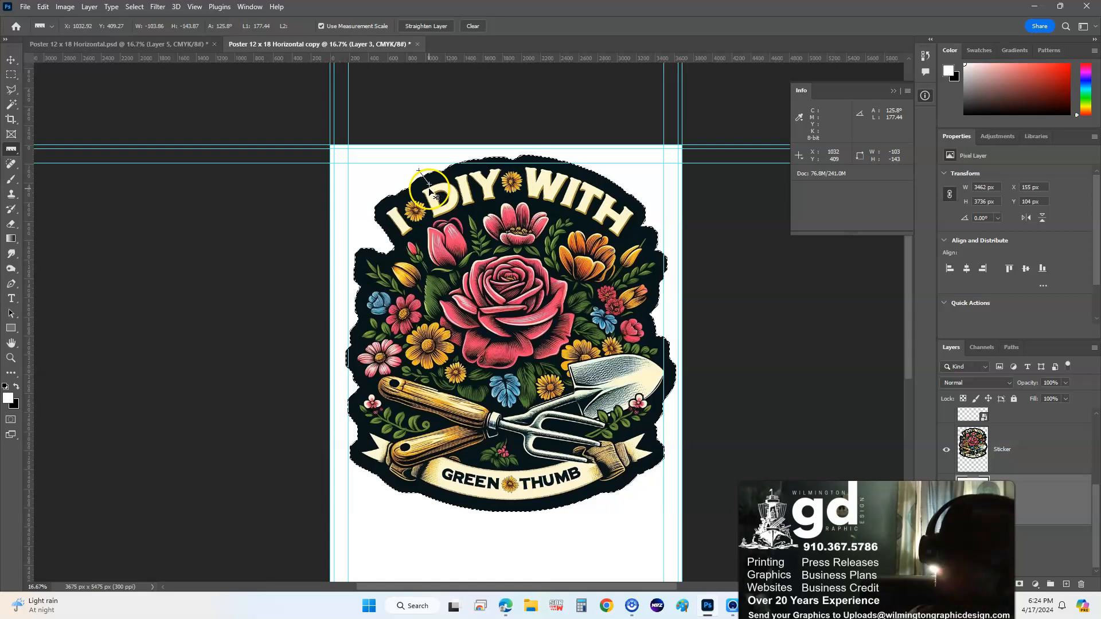
pyautogui.hotkey('ctrl', '+')
pyautogui.hotkey('ctrl', '+')
# - Zoom in and pan along the outline to inspect the smoothed edge near the sunflower
pyautogui.moveTo(393, 186); pyautogui.dragTo(531, 353)
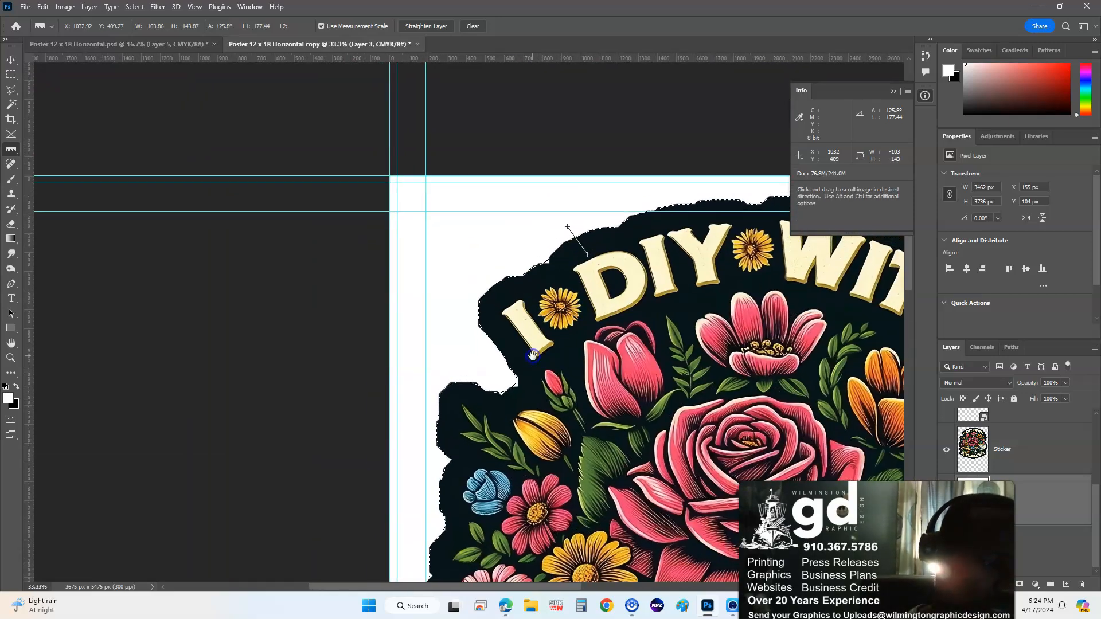
pyautogui.hotkey('ctrl', '+')
pyautogui.hotkey('ctrl', '+')
pyautogui.hotkey('ctrl', '+')
pyautogui.hotkey('ctrl', '+')
pyautogui.hotkey('ctrl', '+')
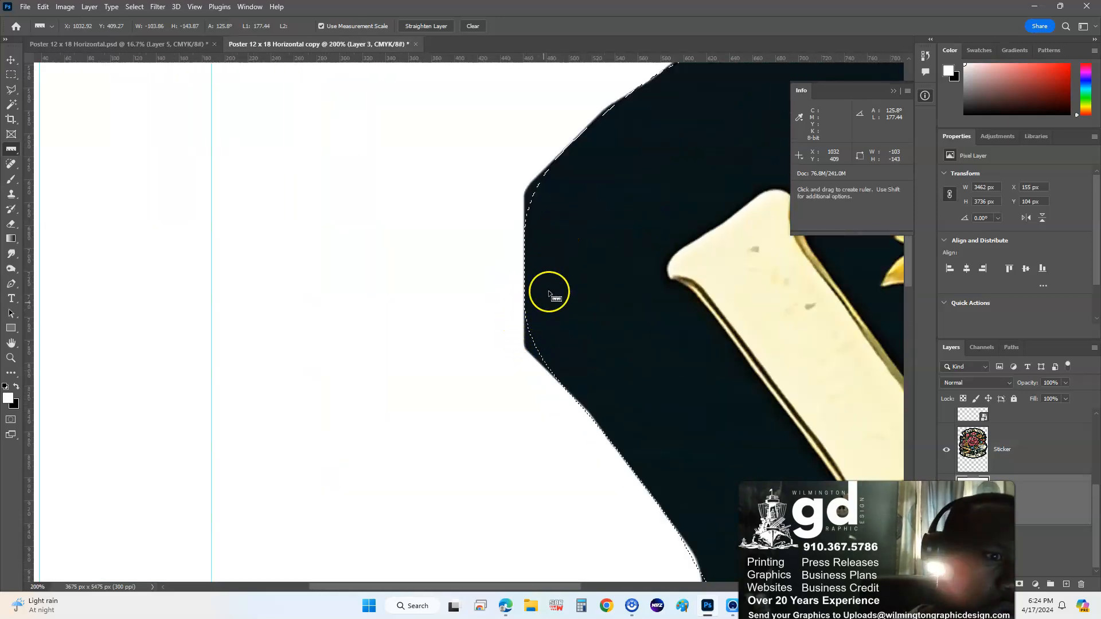
pyautogui.moveTo(607, 189); pyautogui.dragTo(516, 300)
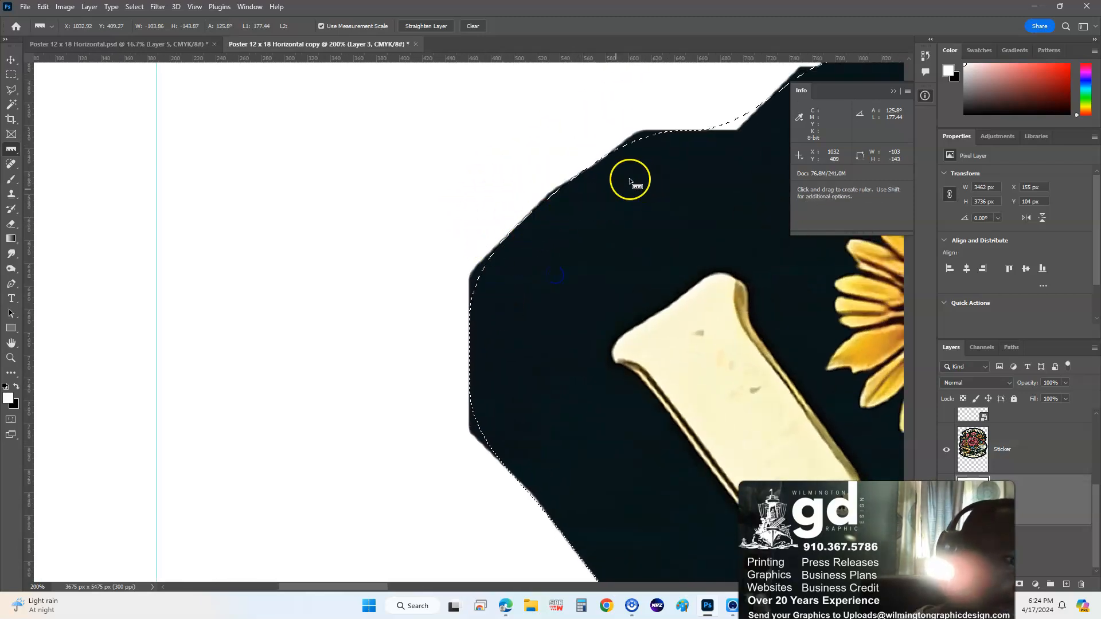
pyautogui.moveTo(687, 178); pyautogui.dragTo(495, 264)
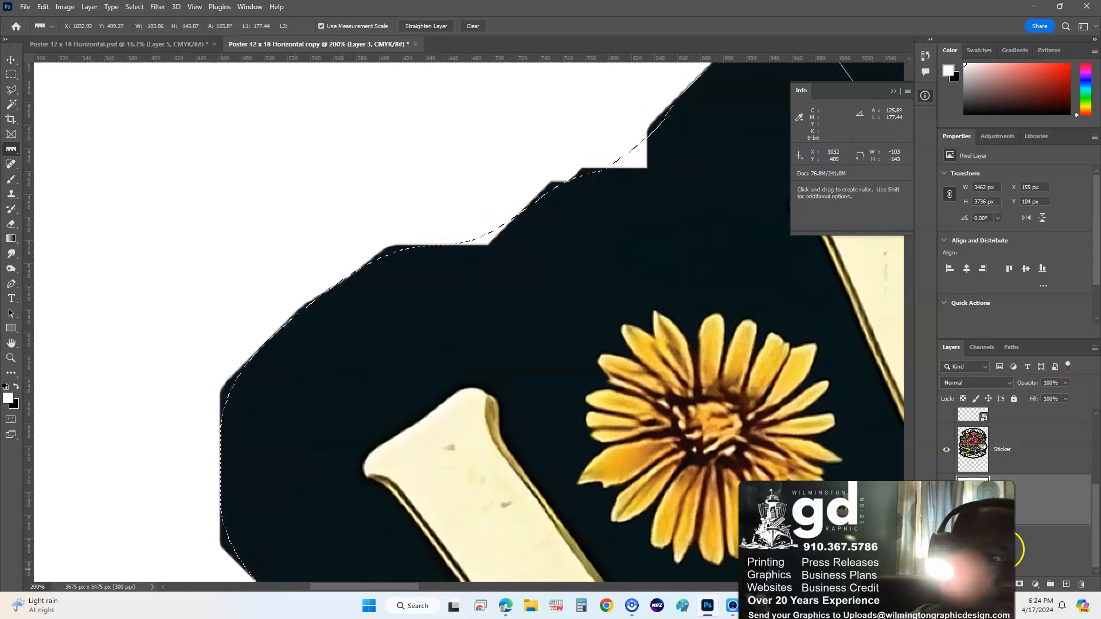
pyautogui.click(1027, 542)
pyautogui.press('space')
pyautogui.moveTo(715, 264); pyautogui.dragTo(651, 359)
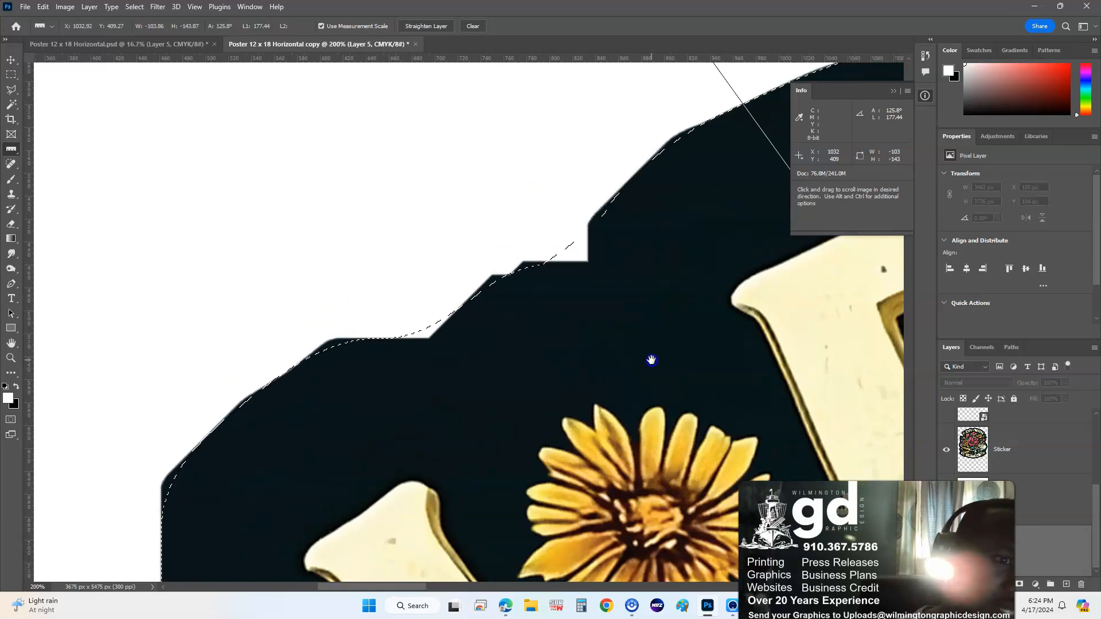
# - Delete the Sticker layer and make Layer 5 visible again
pyautogui.click(1020, 440)
pyautogui.click(1081, 584)
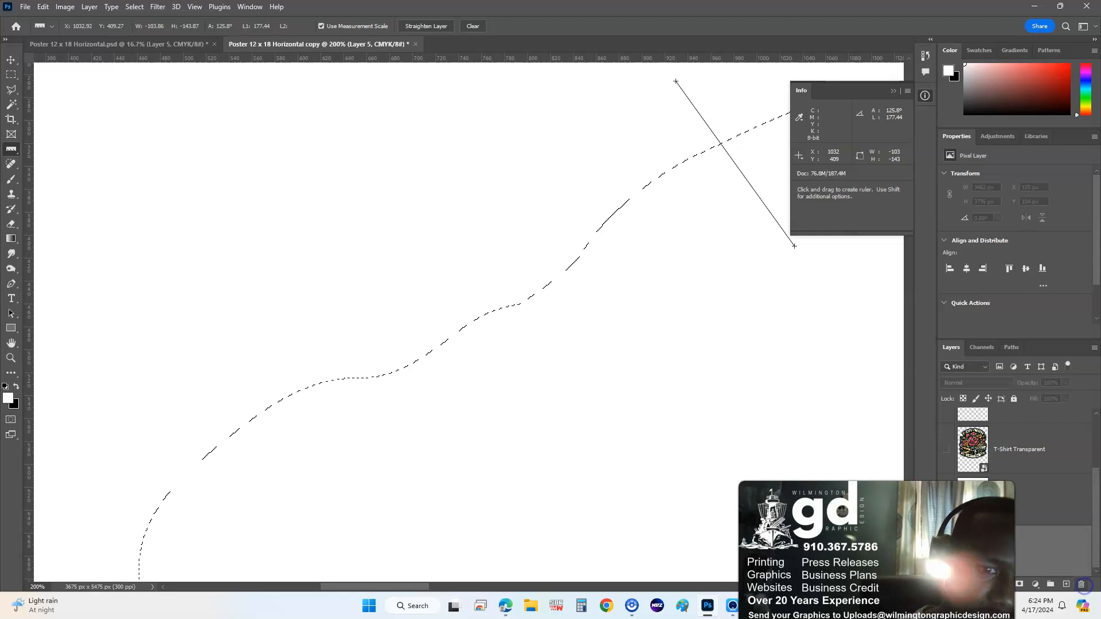
pyautogui.click(946, 551)
pyautogui.scroll(-6, 633, 378)
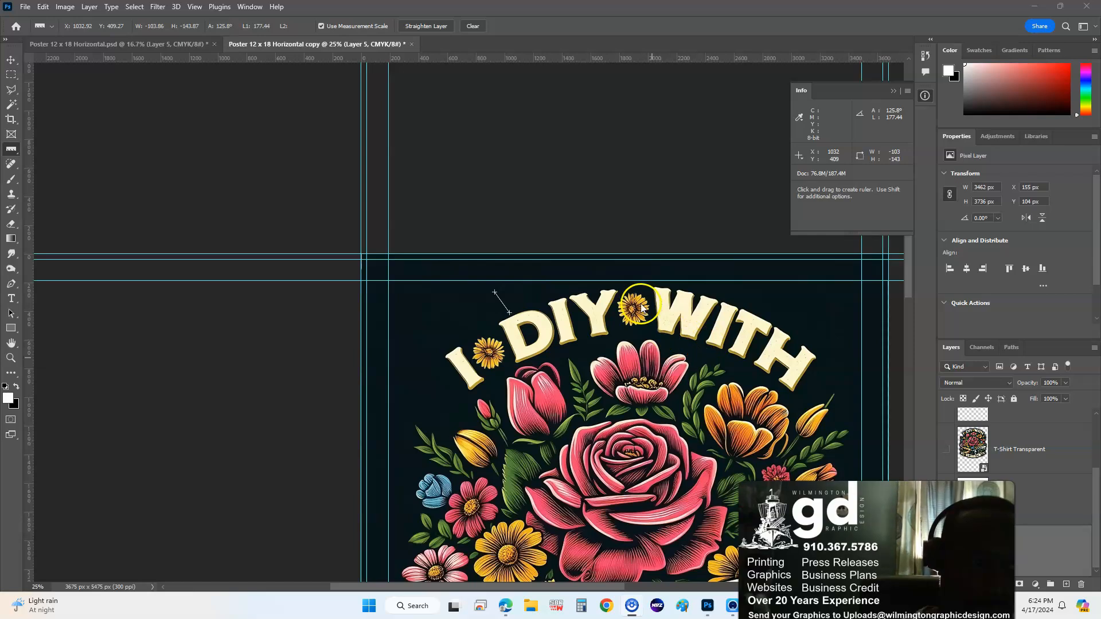
# - Reveal the sticker-shaped selection on the artwork and switch to the Rectangular Marquee tool
pyautogui.click(594, 300)
pyautogui.moveTo(543, 229); pyautogui.dragTo(440, 115)
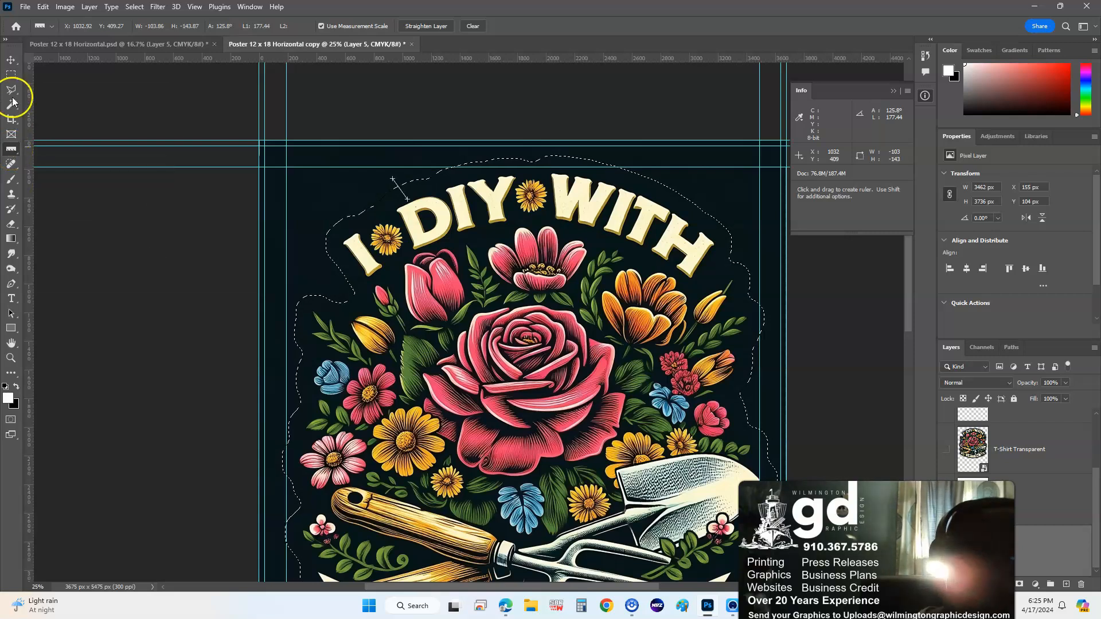
pyautogui.click(11, 59)
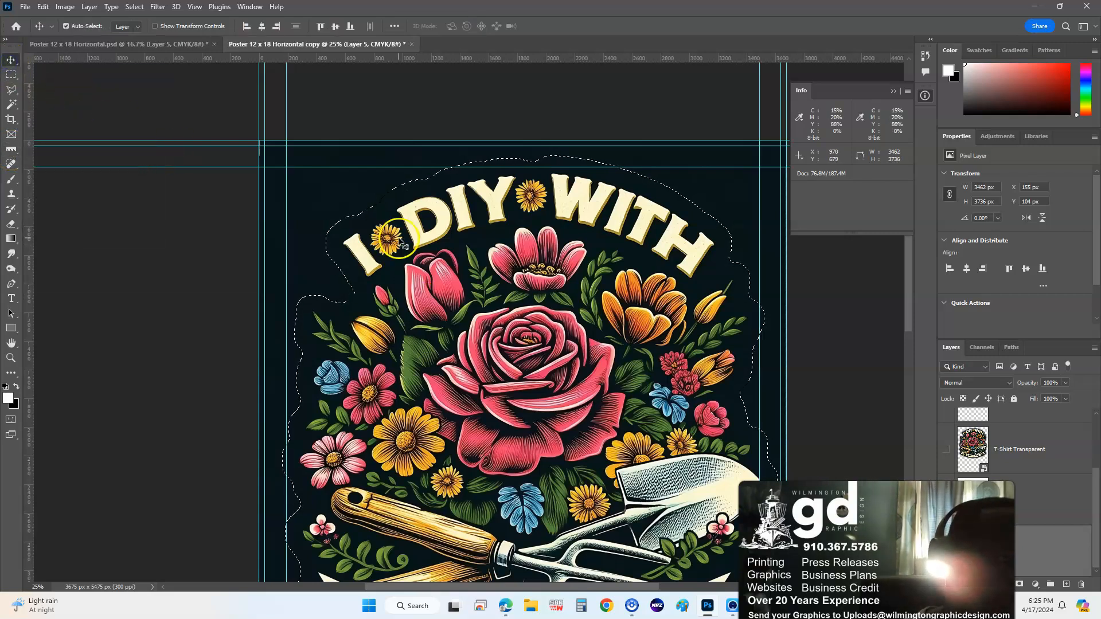
pyautogui.click(9, 77)
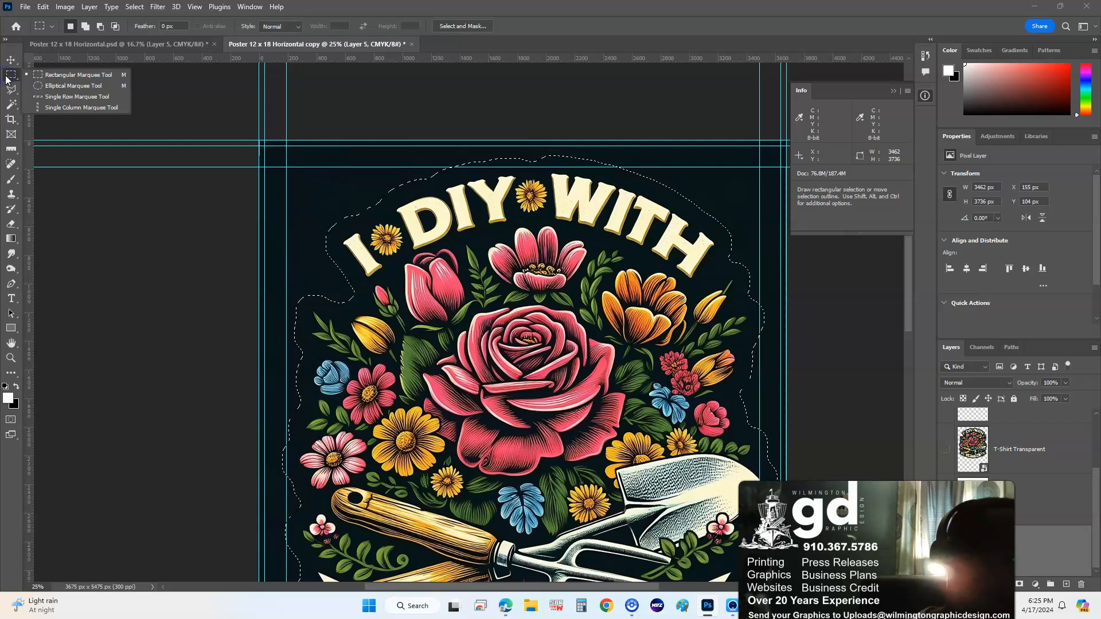
# - Copy the selection to new Layer 6 with Layer 3's white background visible beneath it
pyautogui.rightClick(452, 229)
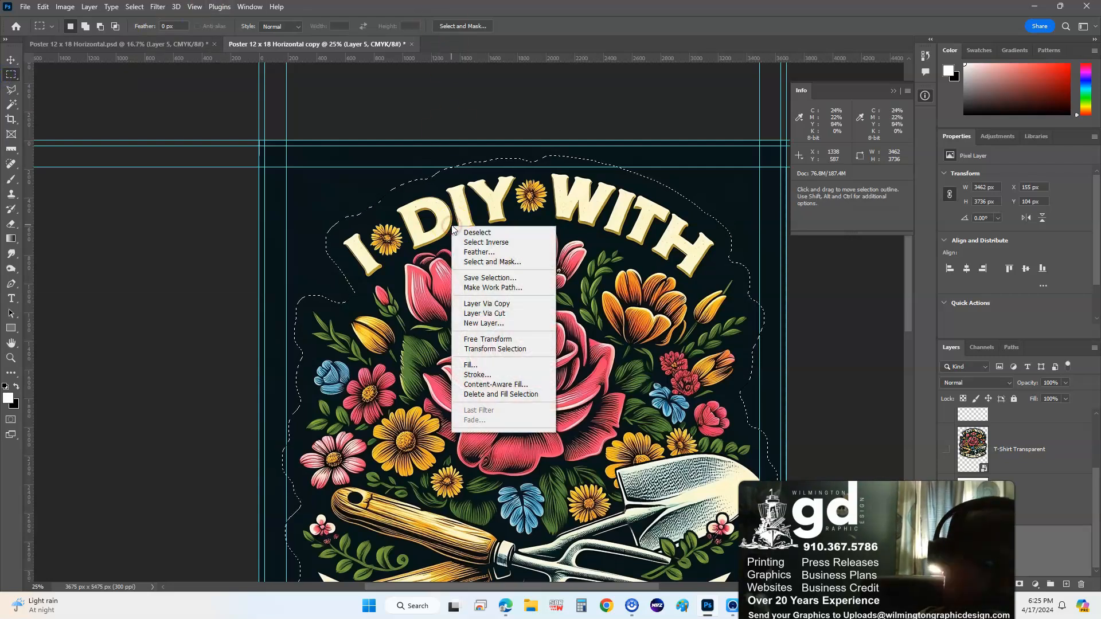
pyautogui.click(488, 303)
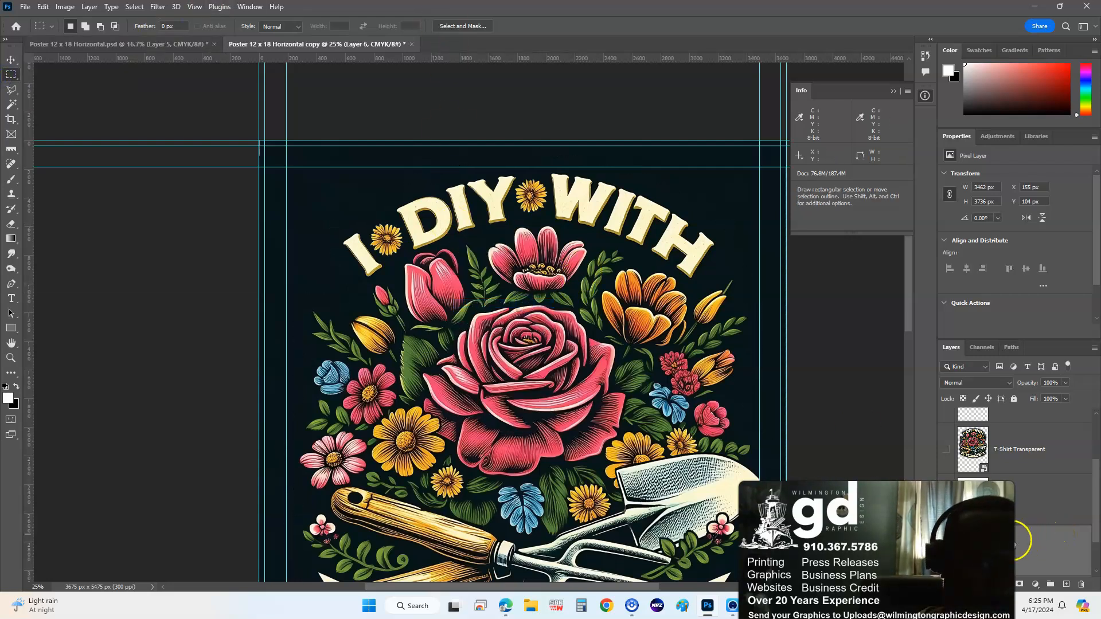
pyautogui.scroll(-1, 1014, 495)
pyautogui.moveTo(996, 467); pyautogui.dragTo(994, 517)
pyautogui.click(946, 499)
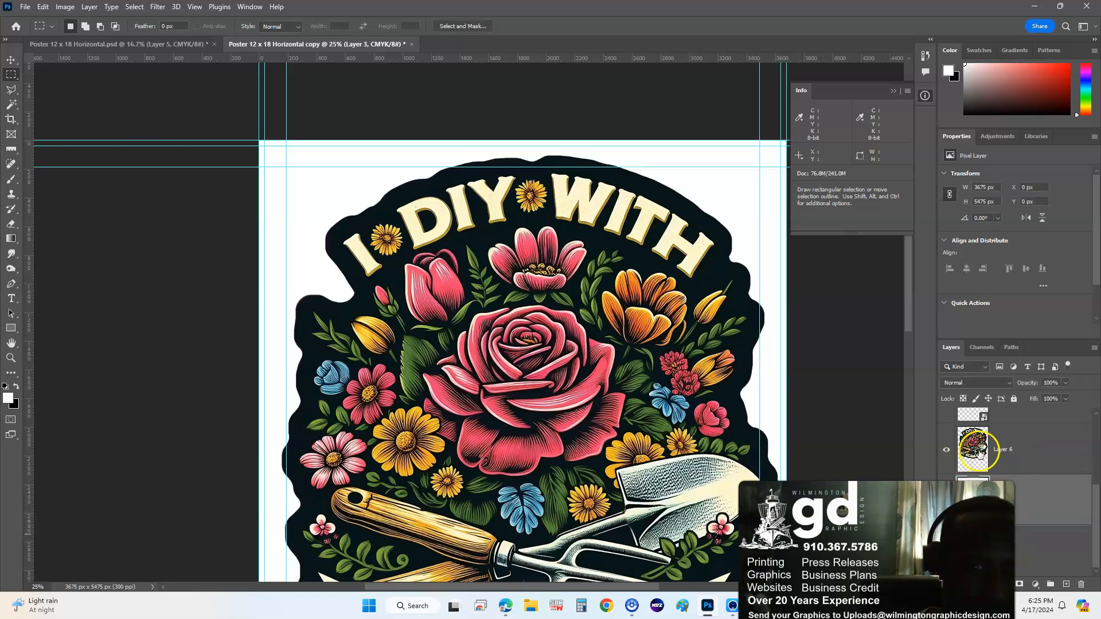
pyautogui.click(1016, 448)
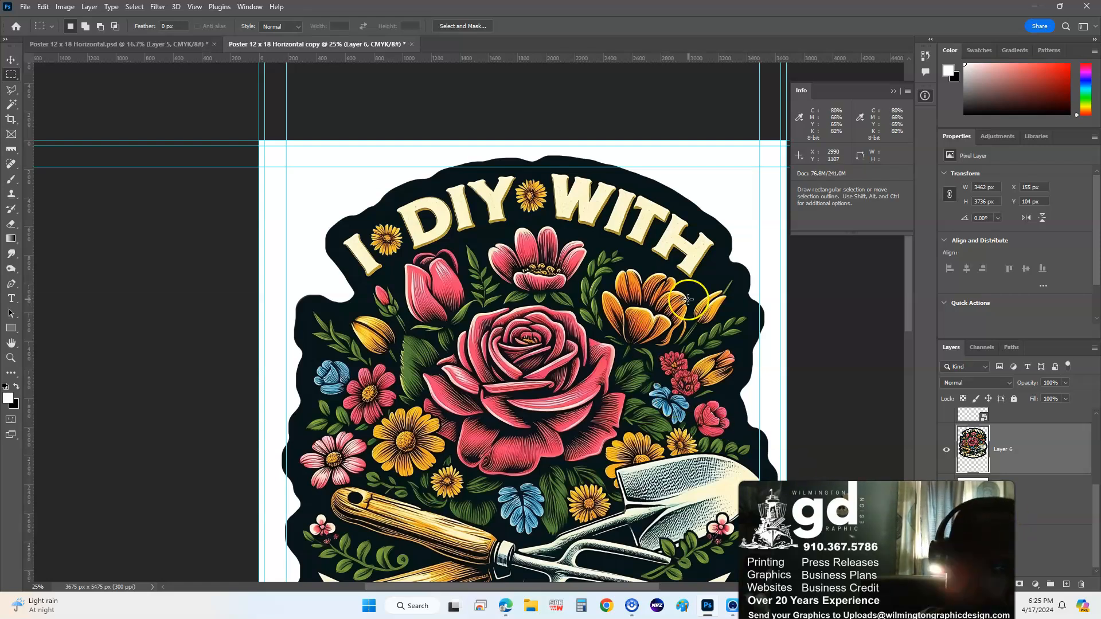
# - Pan over the sticker from the GREEN THUMB banner back up to the I DIY WITH title
pyautogui.moveTo(688, 299); pyautogui.dragTo(584, 185)
pyautogui.moveTo(525, 313); pyautogui.dragTo(584, 378)
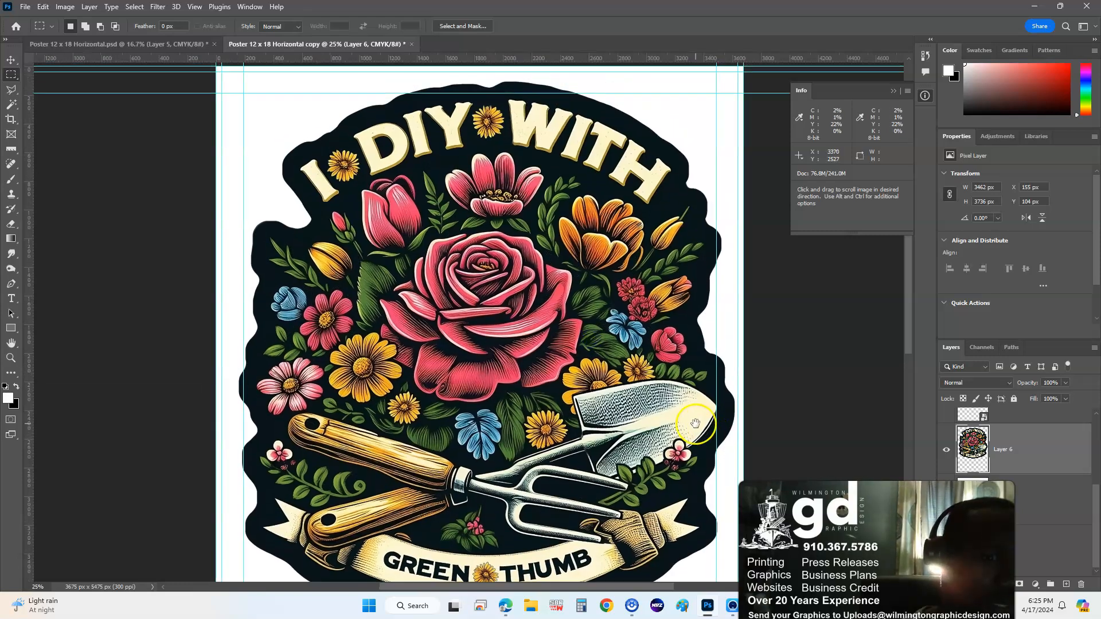
pyautogui.moveTo(691, 414); pyautogui.dragTo(629, 330)
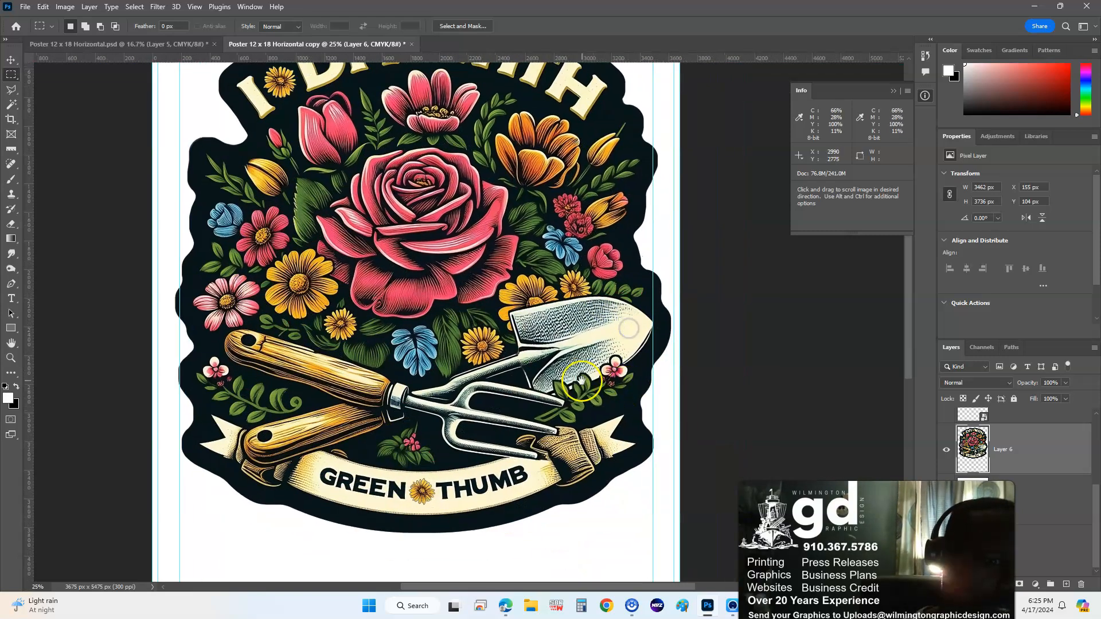
pyautogui.moveTo(577, 353); pyautogui.dragTo(600, 303)
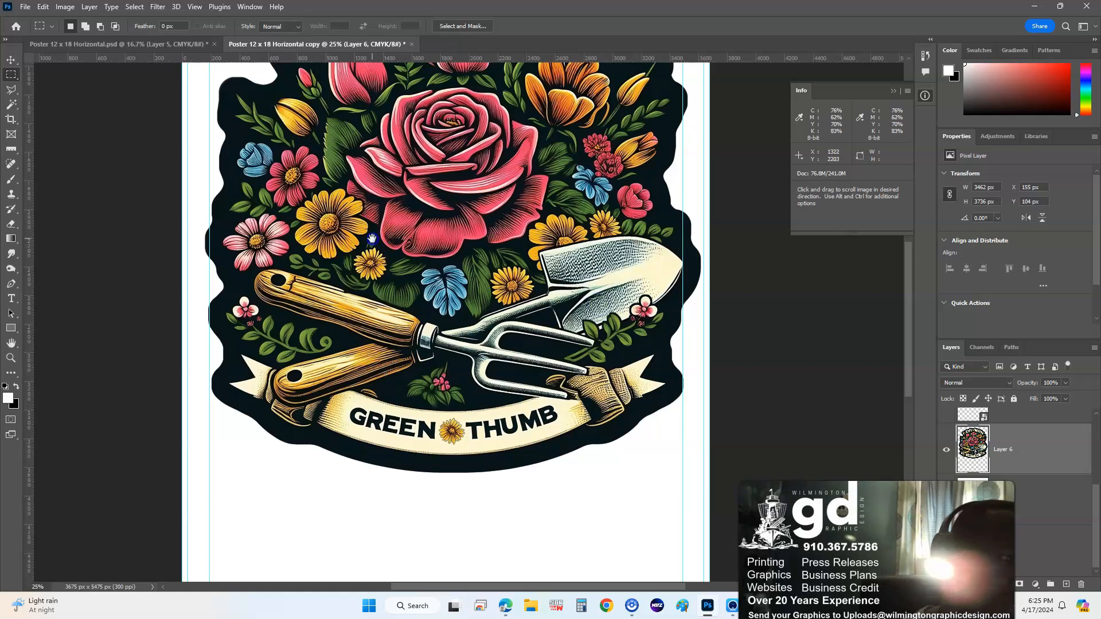
pyautogui.moveTo(358, 257); pyautogui.dragTo(408, 322)
pyautogui.moveTo(427, 275); pyautogui.dragTo(339, 361)
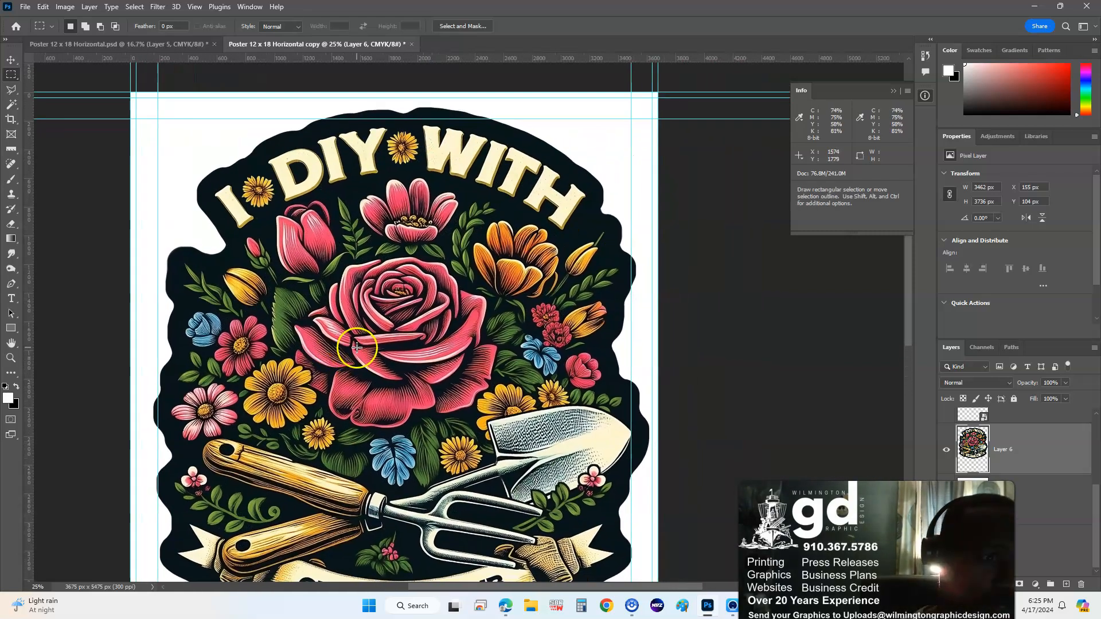
# - Switch the ruler units to inches and set the zoom level to 30%
pyautogui.rightClick(349, 57)
pyautogui.click(367, 72)
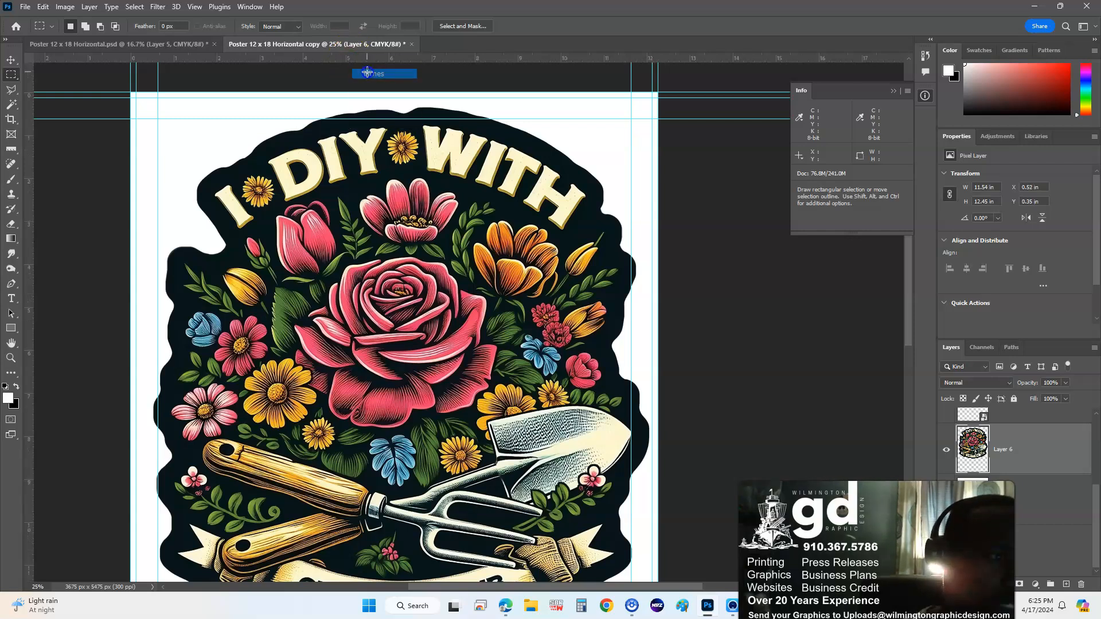
pyautogui.hotkey('ctrl', '+')
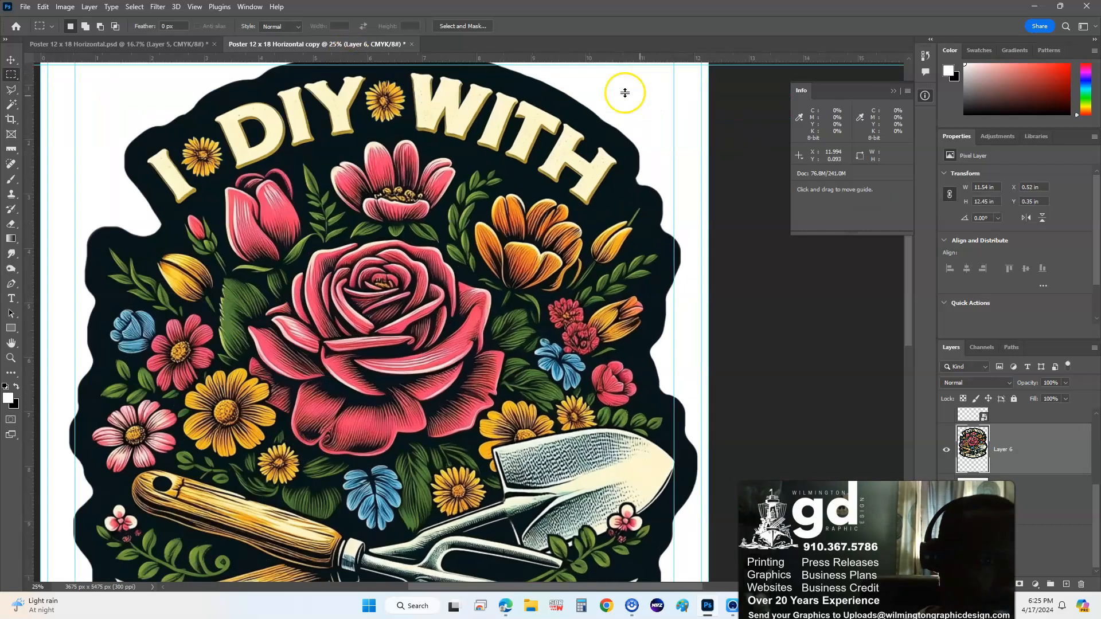
pyautogui.click(39, 587)
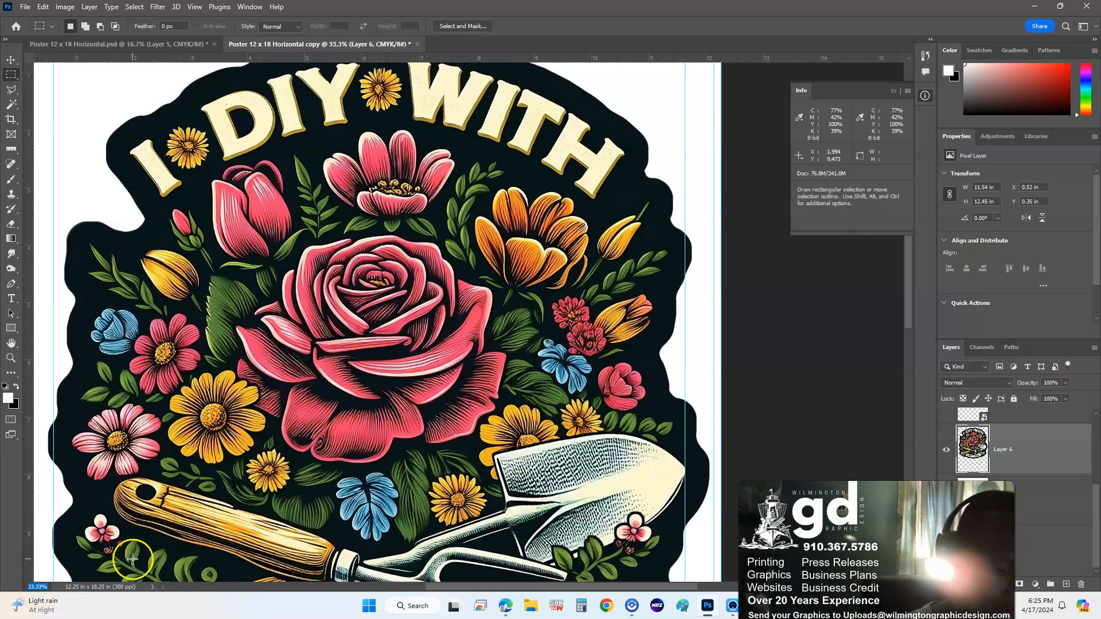
pyautogui.press('Return')
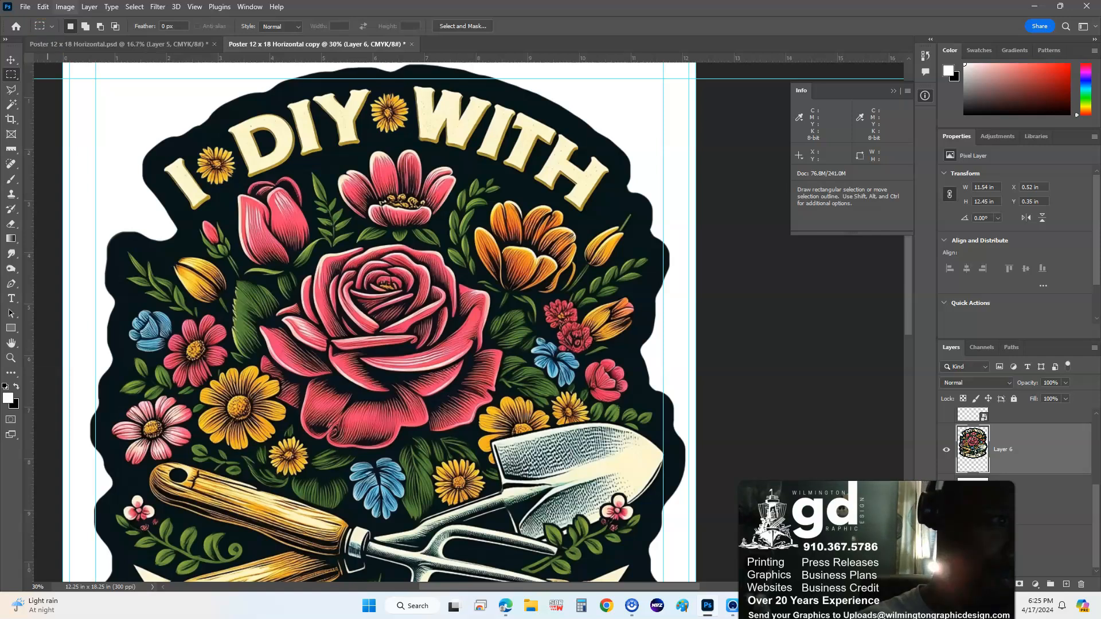
# - Pan down the sticker to bring the GREEN THUMB banner and bottom edge into view
pyautogui.press('space')
pyautogui.moveTo(439, 284); pyautogui.dragTo(510, 190)
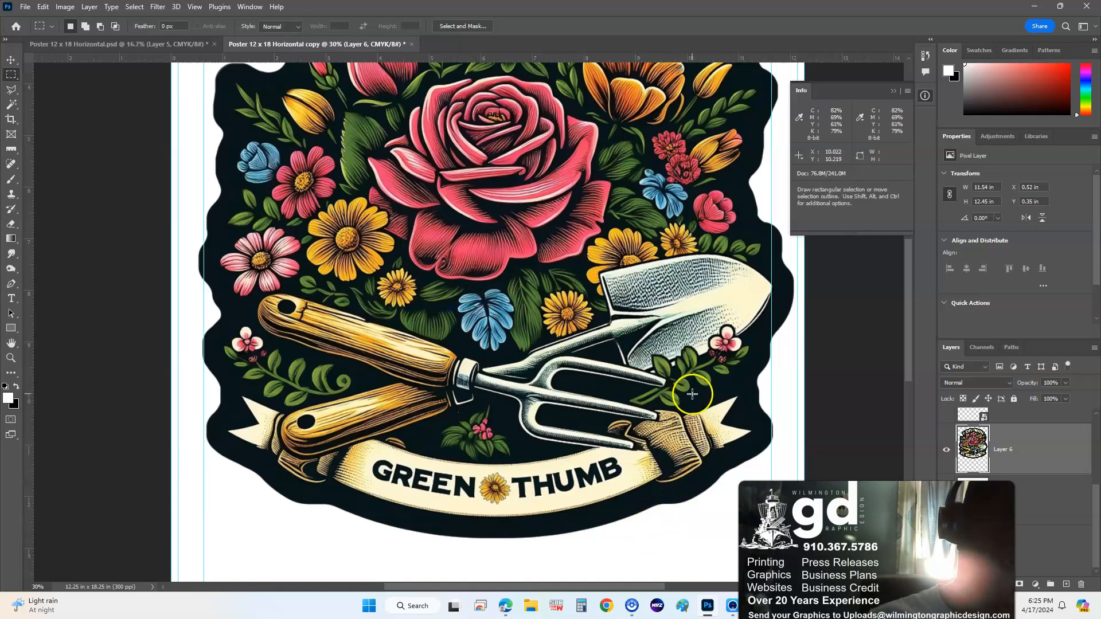
pyautogui.moveTo(676, 326); pyautogui.dragTo(614, 342)
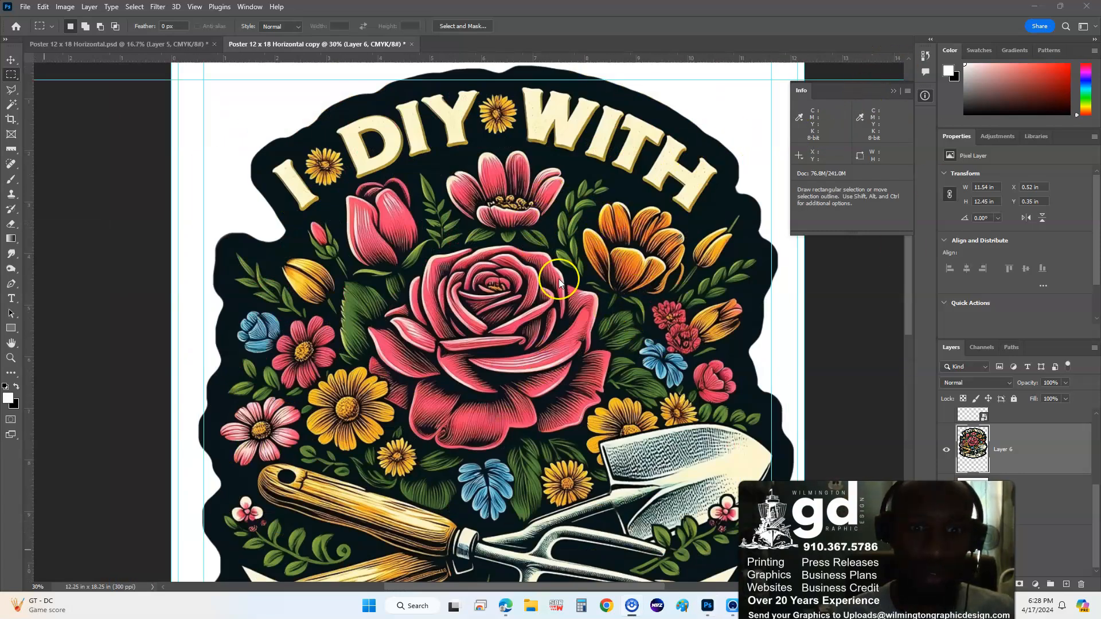
pyautogui.click(655, 114)
pyautogui.moveTo(633, 263); pyautogui.dragTo(580, 136)
pyautogui.moveTo(576, 293); pyautogui.dragTo(578, 264)
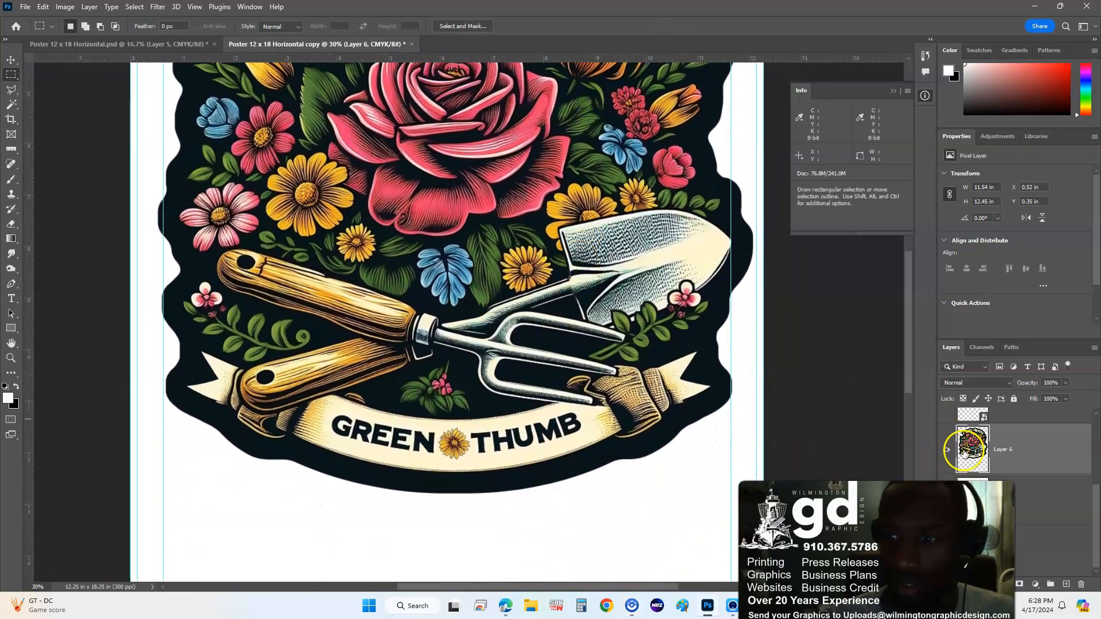
# - Load Layer 6's outline as a selection, hide Layer 6 and the white fill, and select Layer 5
pyautogui.keyDown('ctrl'); pyautogui.click(967, 448); pyautogui.keyUp('ctrl')
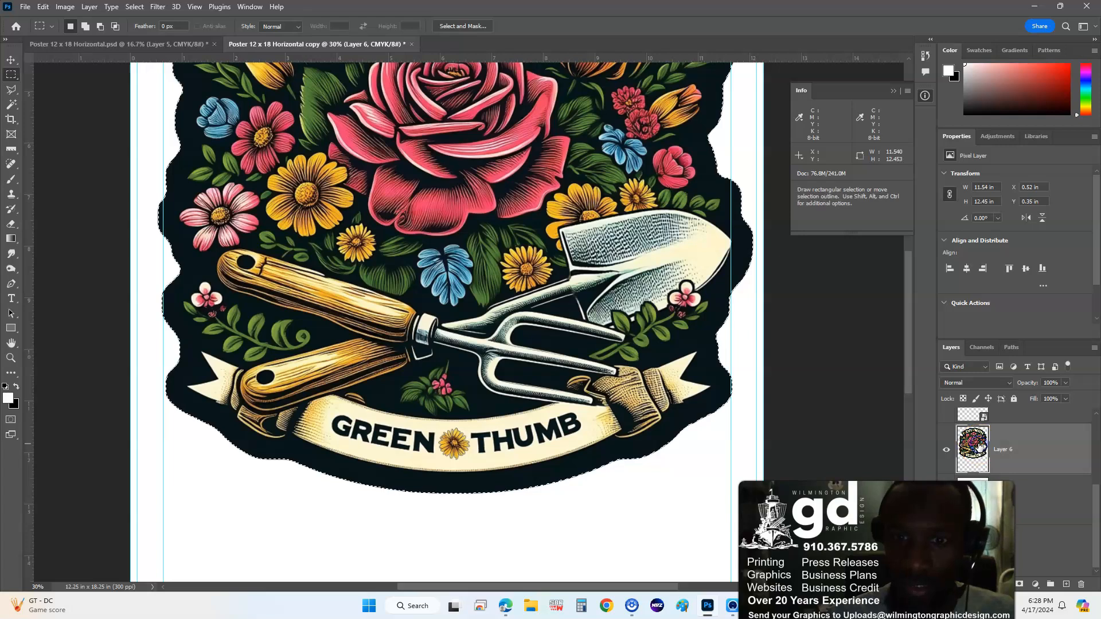
pyautogui.click(946, 450)
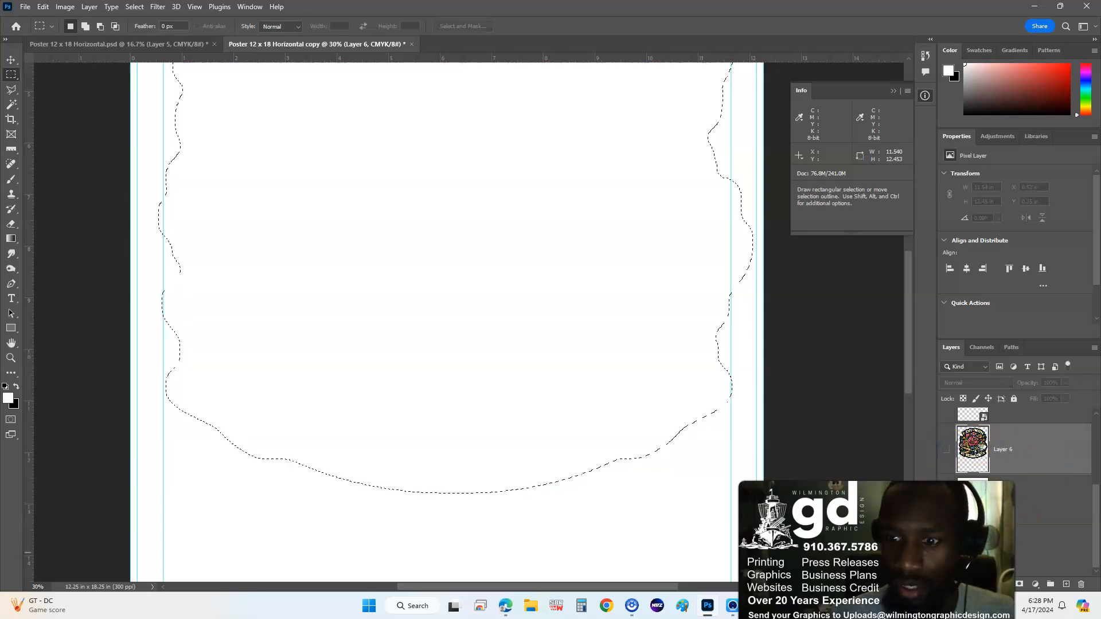
pyautogui.click(1034, 547)
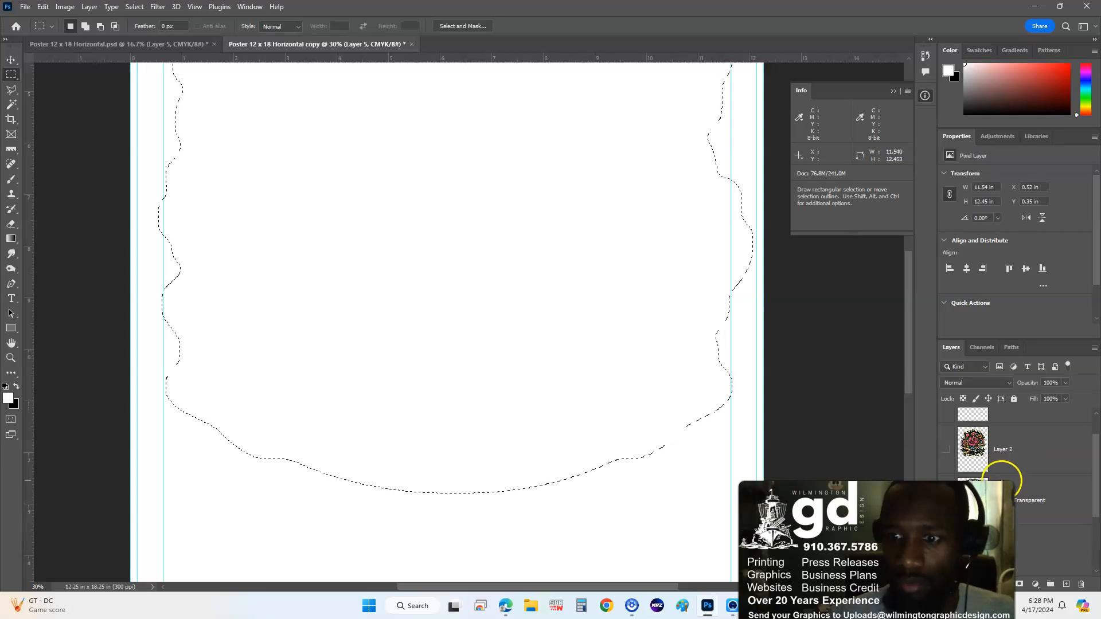
pyautogui.click(946, 497)
pyautogui.press('space')
pyautogui.moveTo(629, 292); pyautogui.dragTo(623, 534)
pyautogui.moveTo(529, 297); pyautogui.dragTo(537, 320)
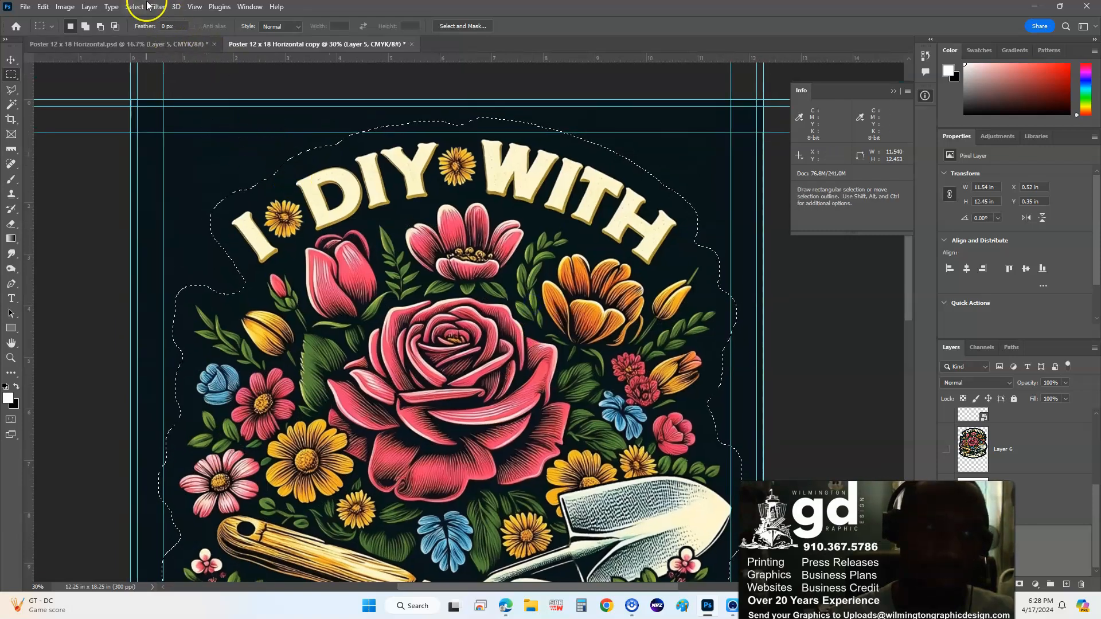
# - Feather the sticker selection by 50 px and copy it onto a new Layer 7
pyautogui.rightClick(337, 164)
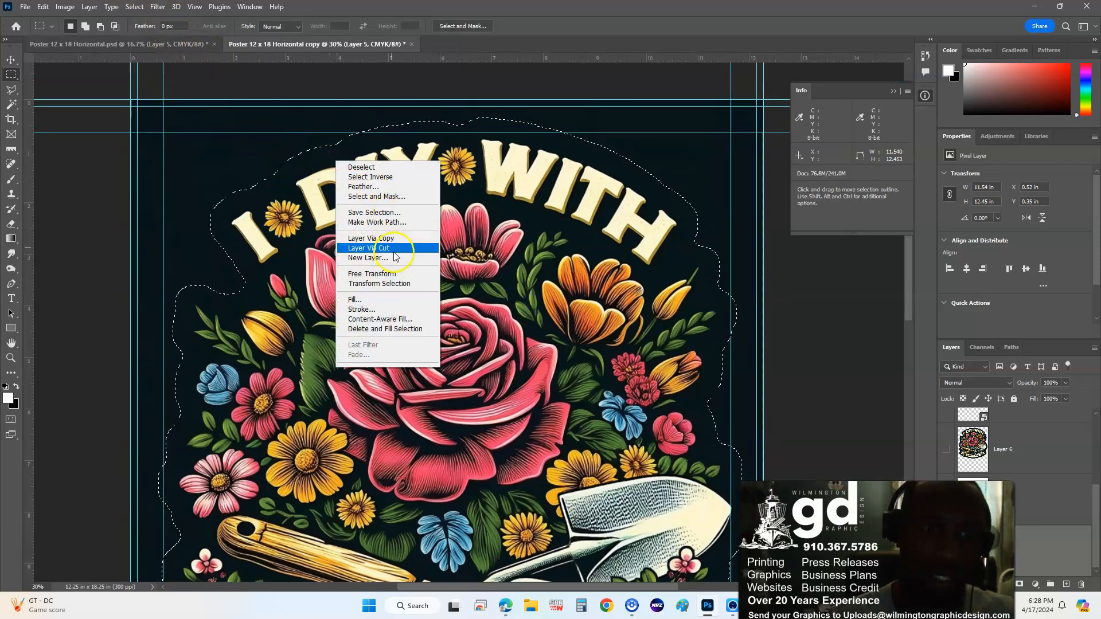
pyautogui.click(376, 187)
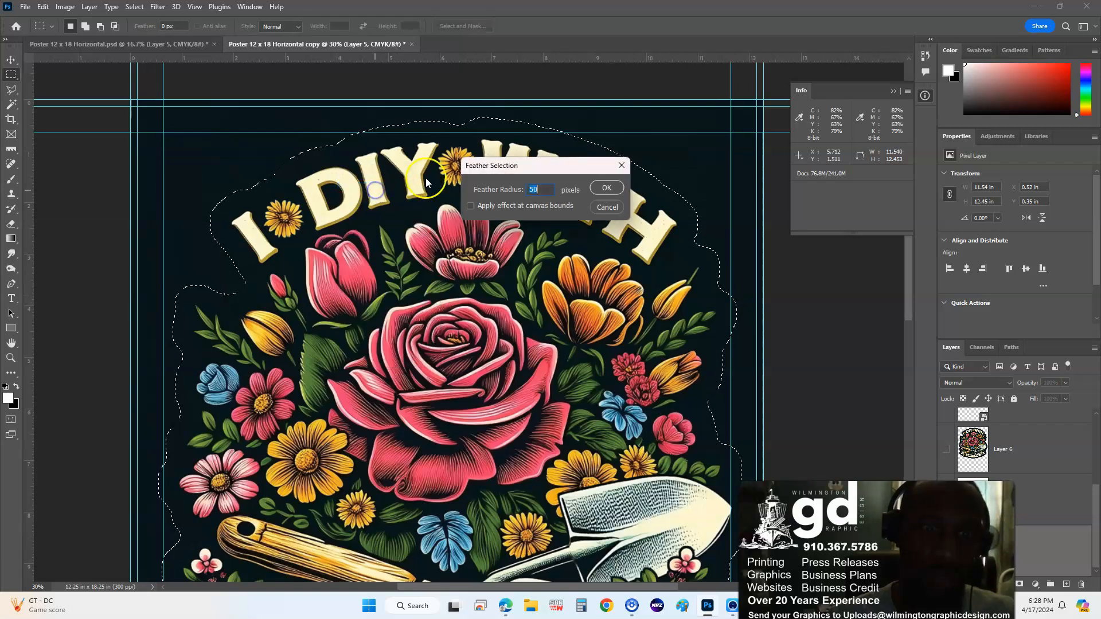
pyautogui.press('Return')
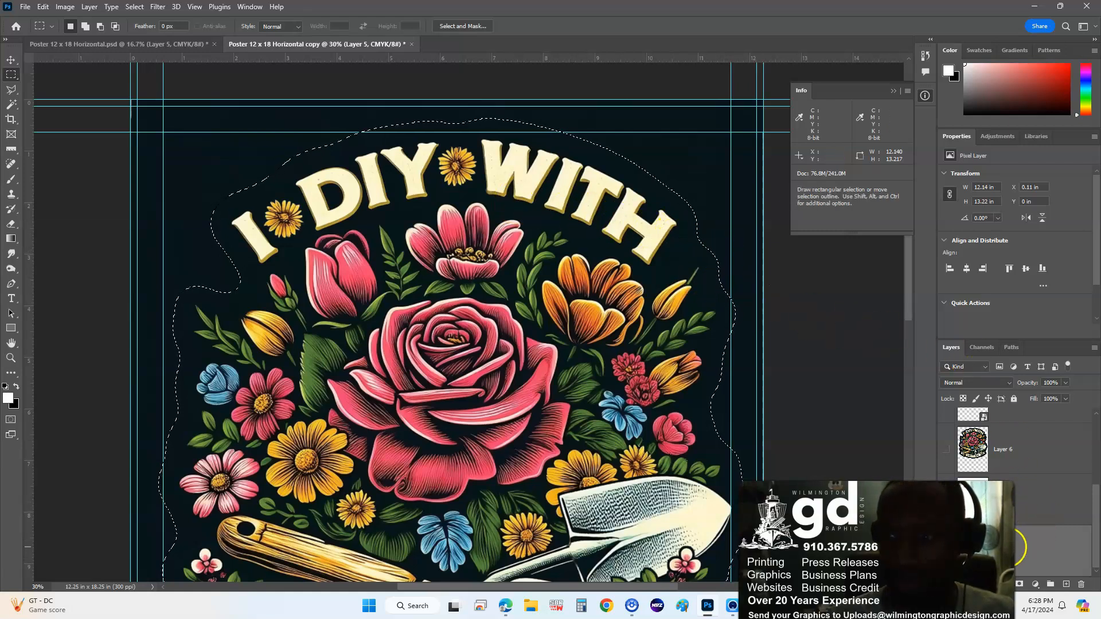
pyautogui.rightClick(581, 430)
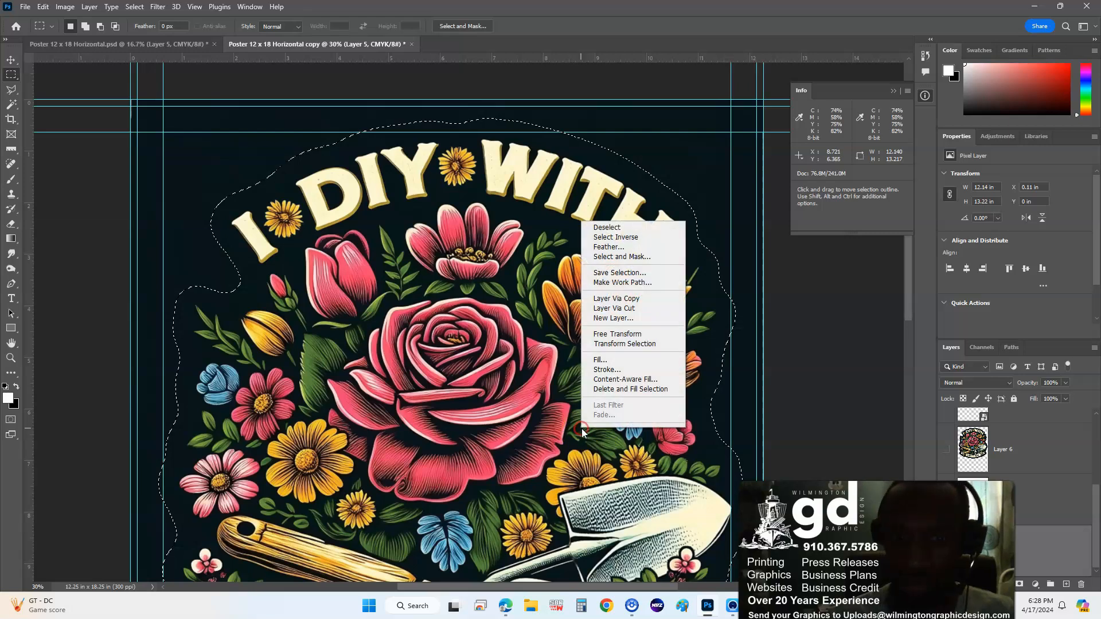
pyautogui.click(631, 301)
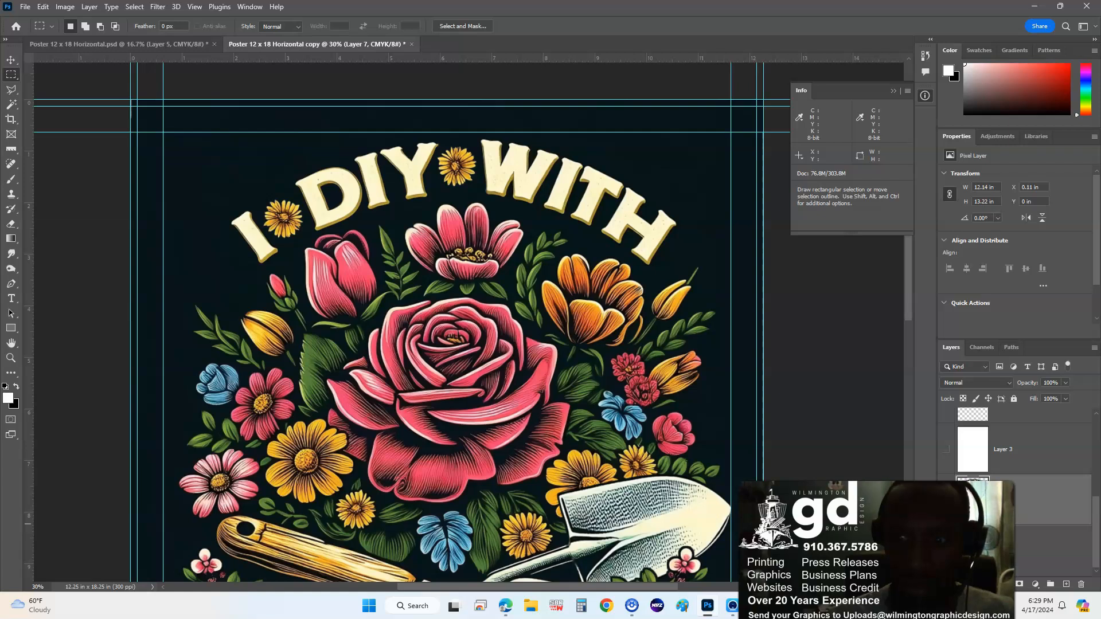
# - Hide the dark background layer and drag Layer 3 below Layer 7 for a white backdrop
pyautogui.click(945, 551)
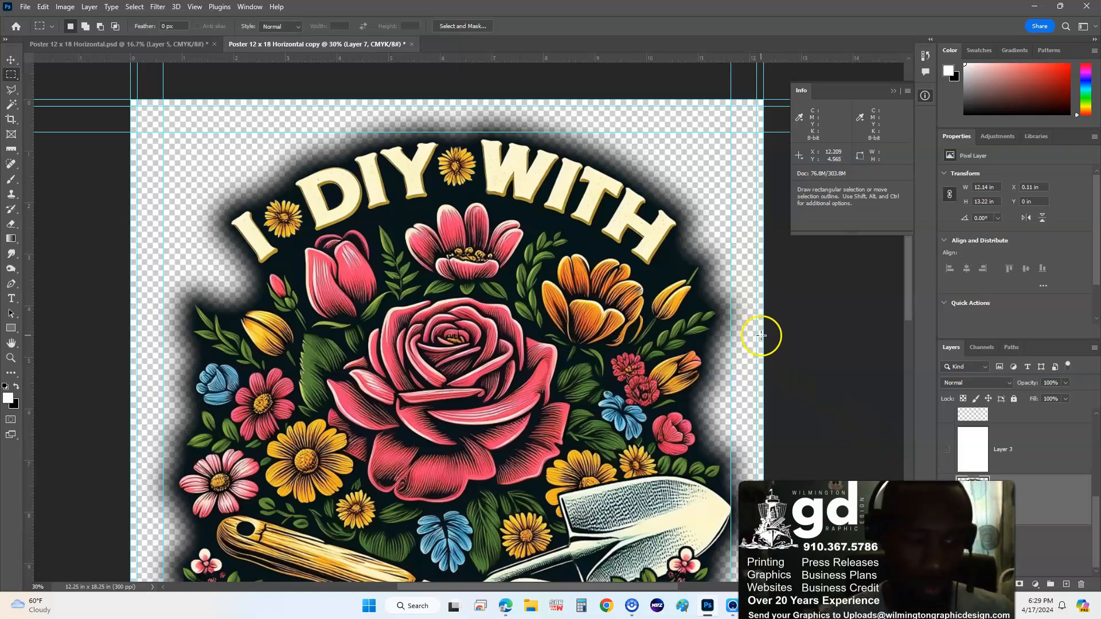
pyautogui.hotkey('ctrl', '-')
pyautogui.hotkey('ctrl', '-')
pyautogui.moveTo(598, 394); pyautogui.dragTo(588, 310)
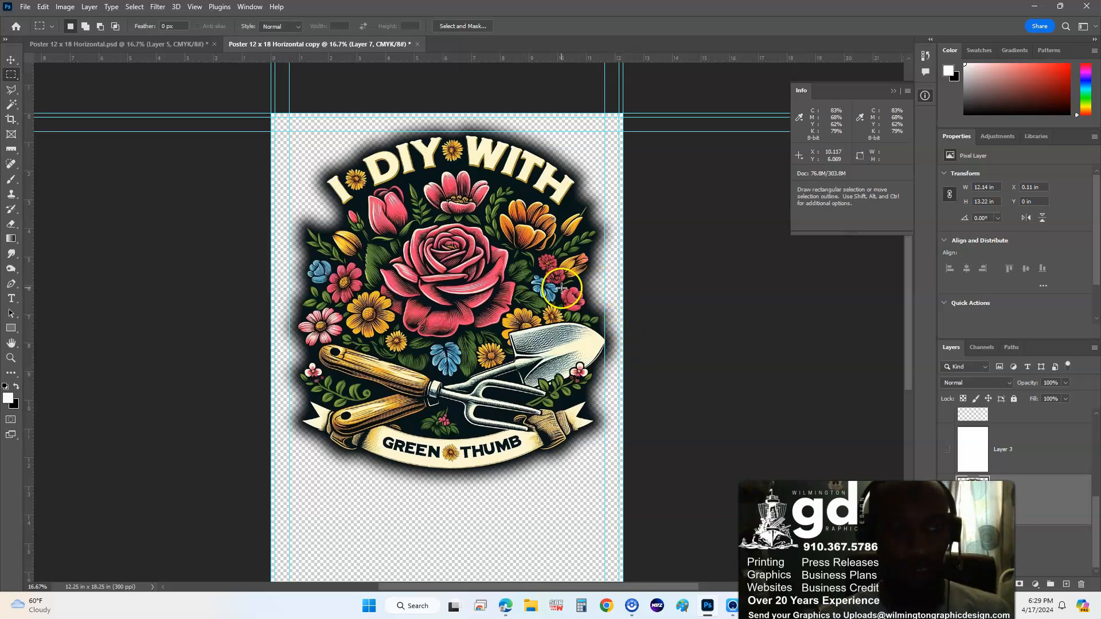
pyautogui.hotkey('ctrl', '+')
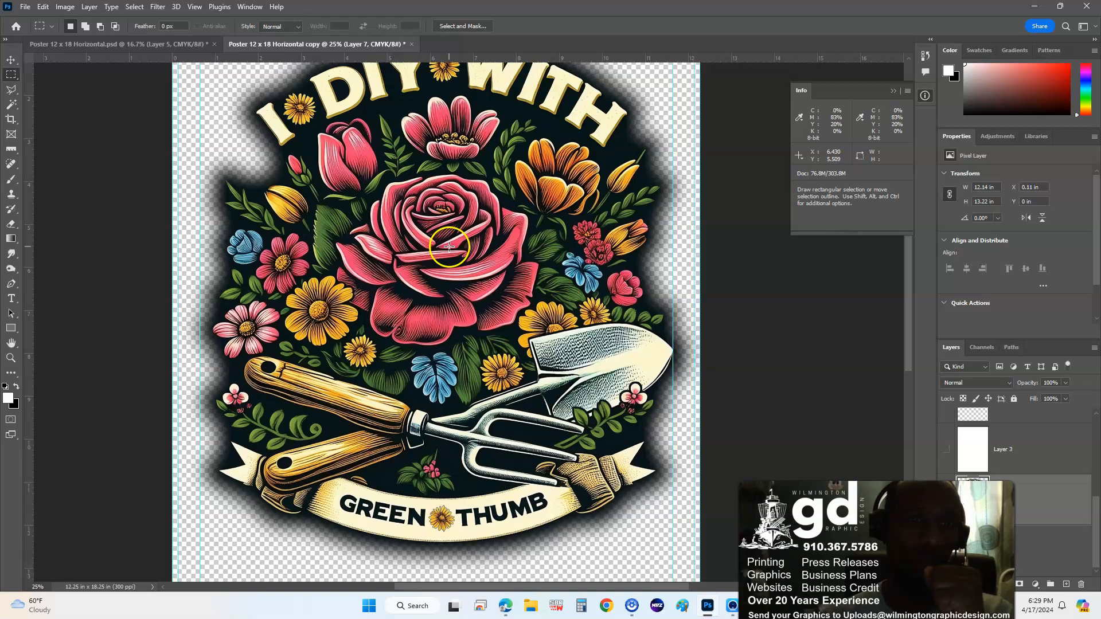
pyautogui.scroll(3, 458, 258)
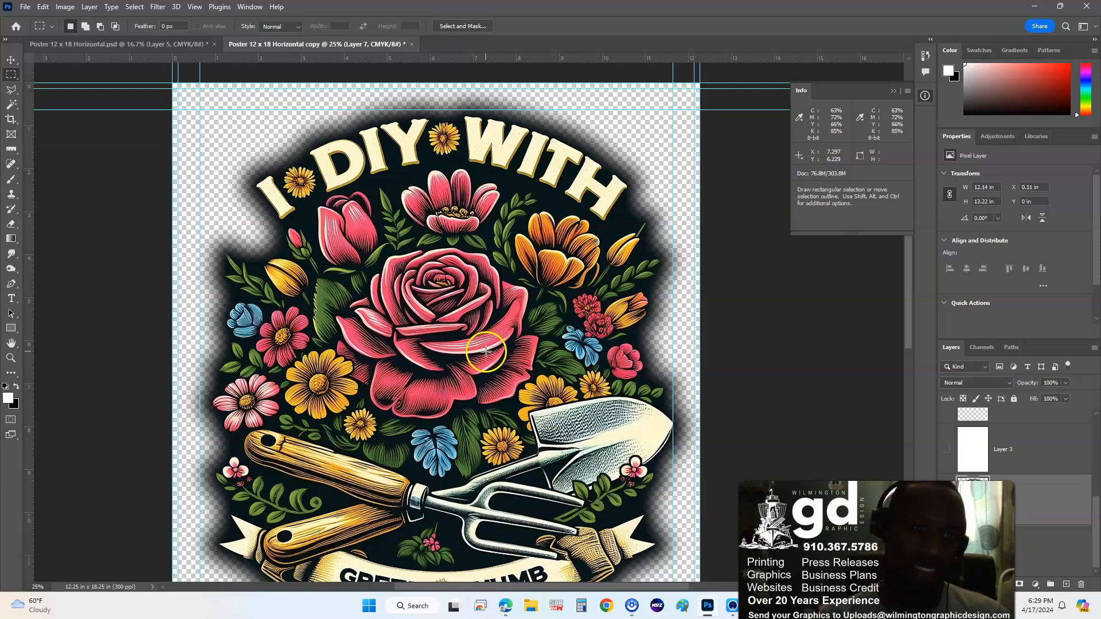
pyautogui.scroll(1, 487, 363)
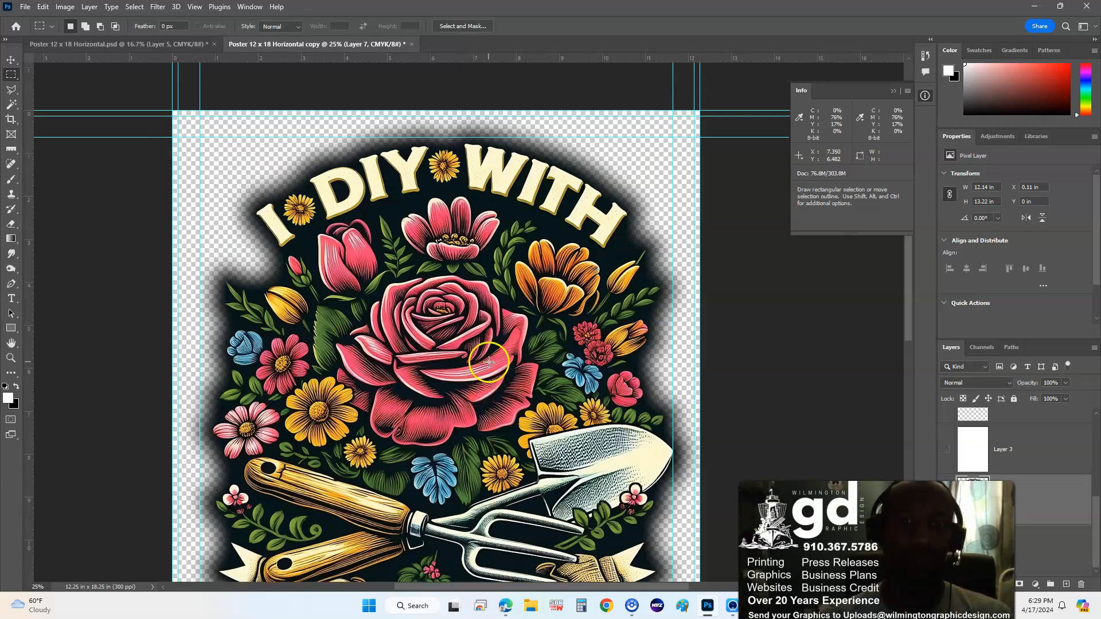
pyautogui.scroll(1, 490, 362)
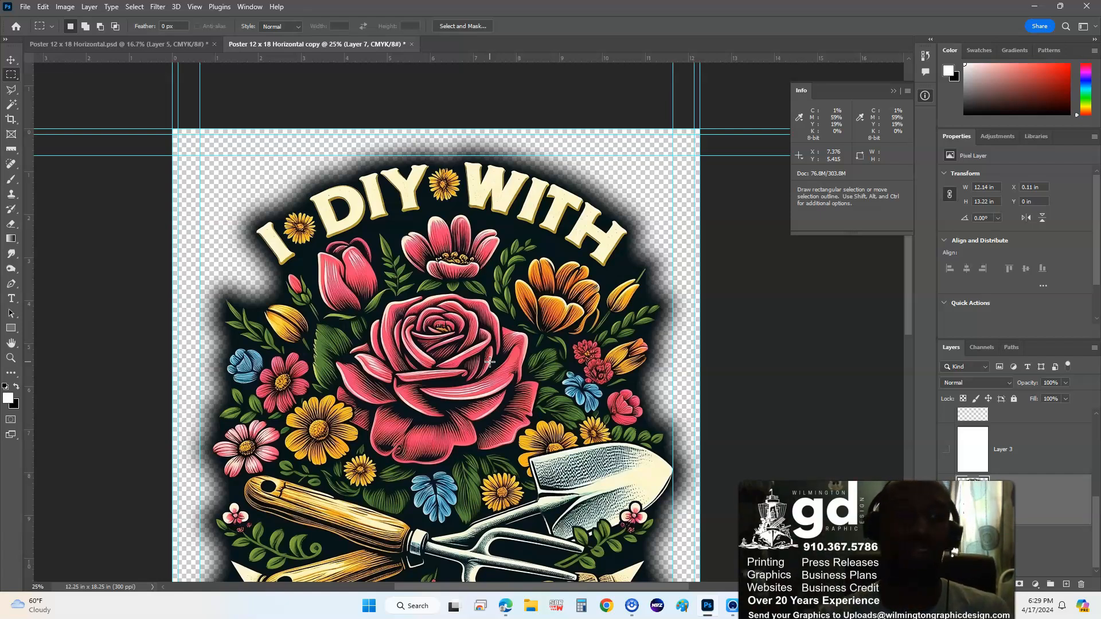
pyautogui.moveTo(1051, 457); pyautogui.dragTo(1043, 536)
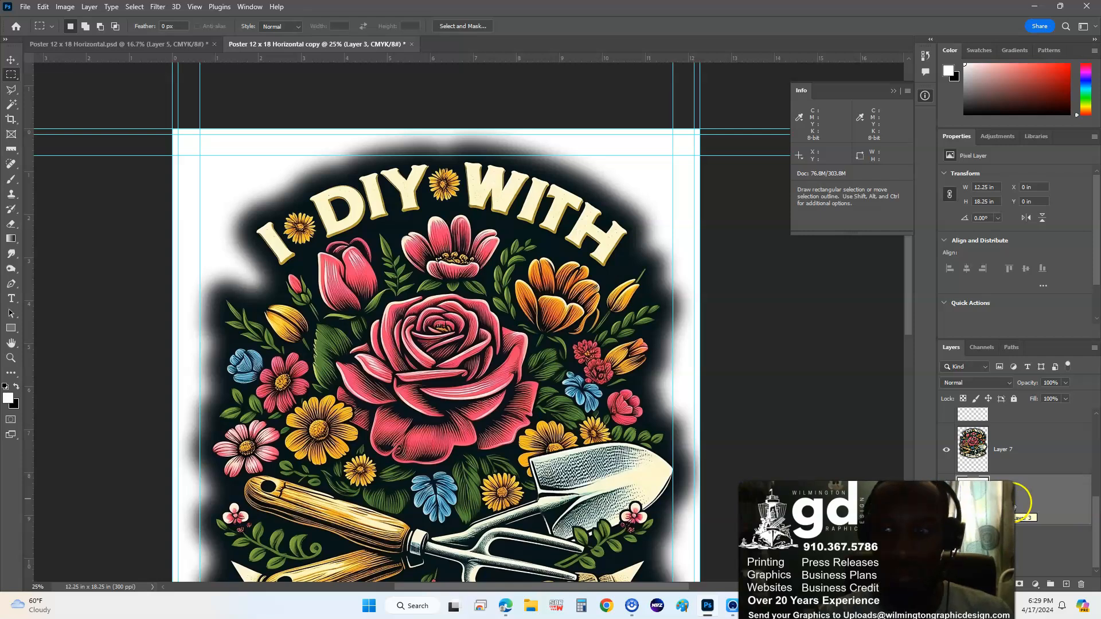
# - Open Fill with Shift+F5, set Contents to Color, and pick a bright magenta
pyautogui.hotkey('shift', 'F5')
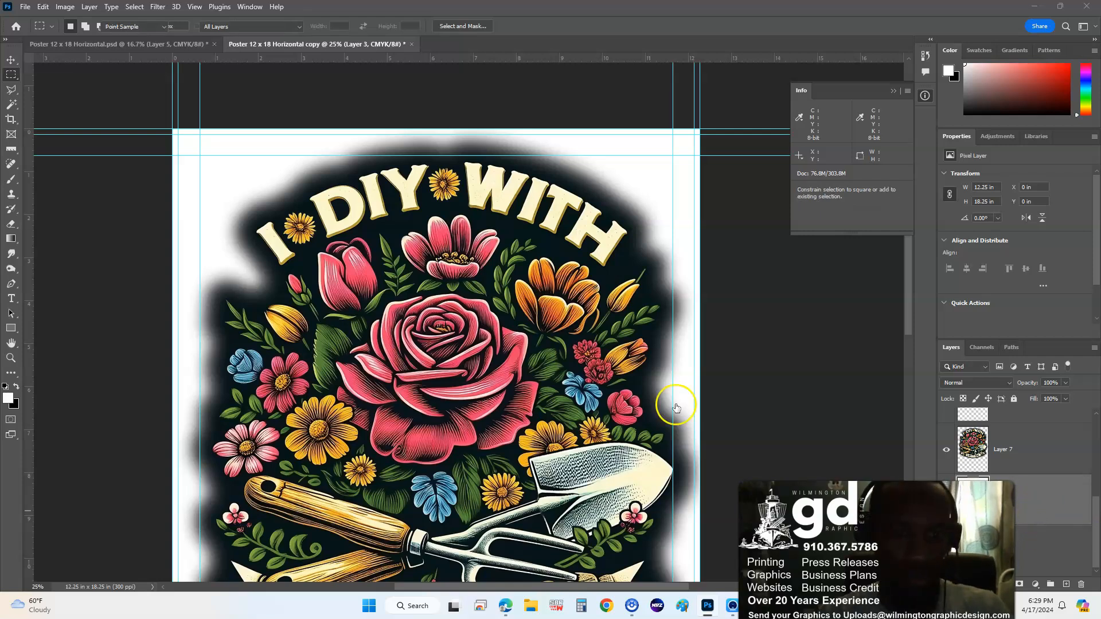
pyautogui.click(565, 152)
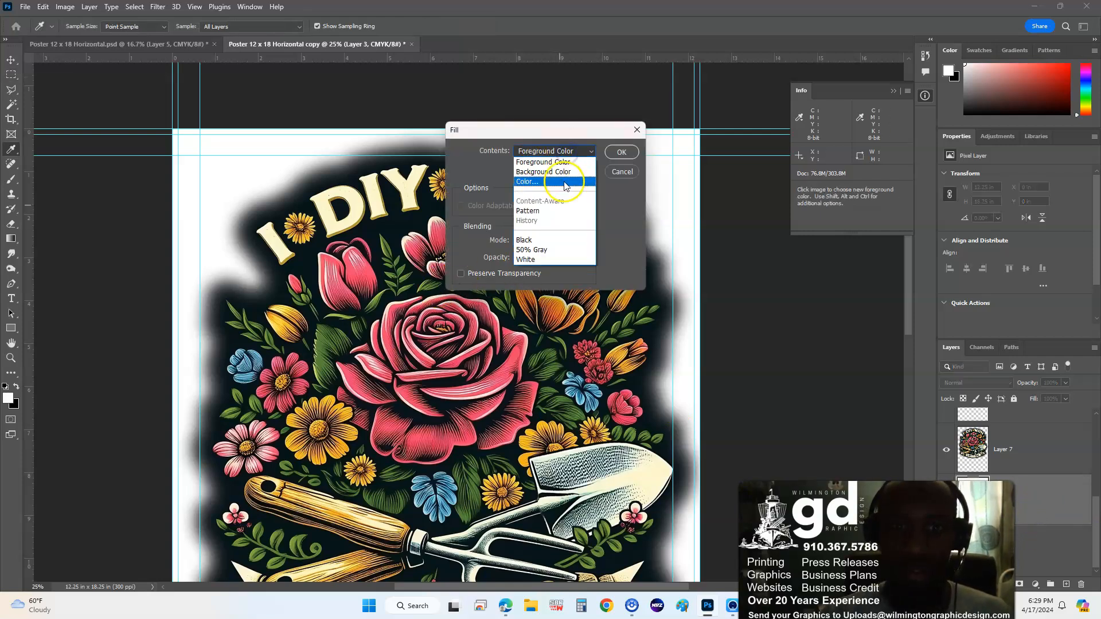
pyautogui.click(563, 185)
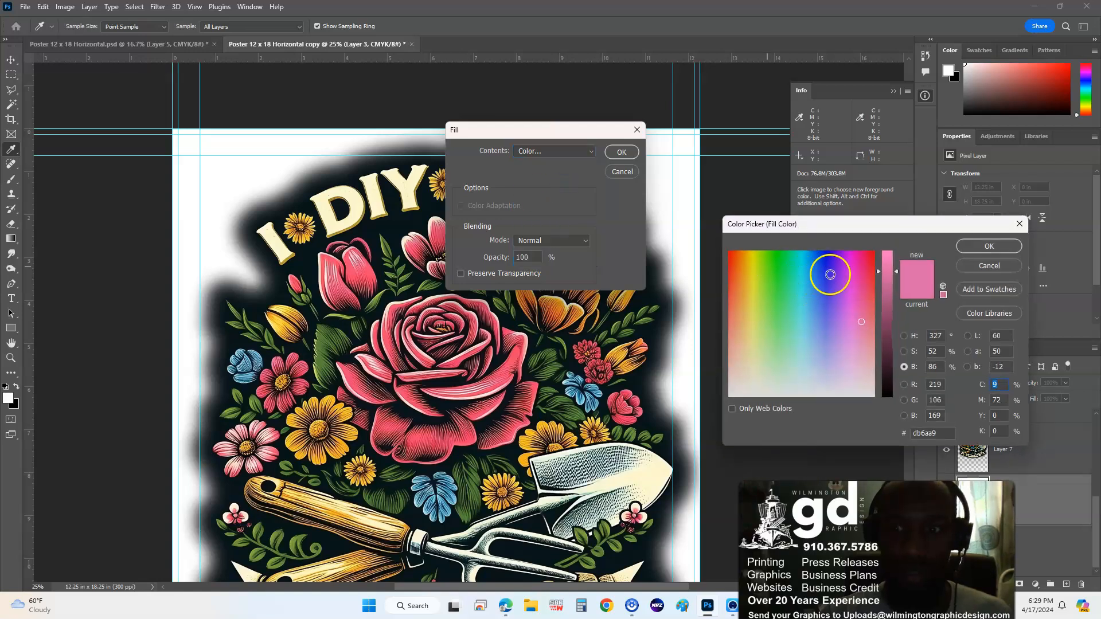
pyautogui.click(854, 250)
pyautogui.moveTo(886, 271); pyautogui.dragTo(885, 243)
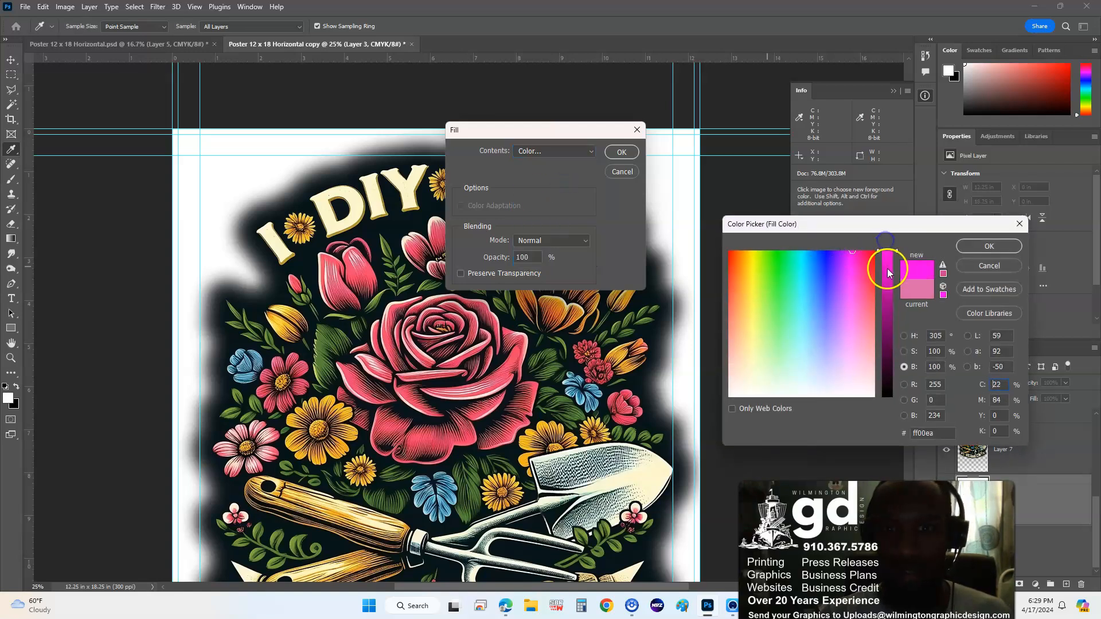
pyautogui.click(988, 245)
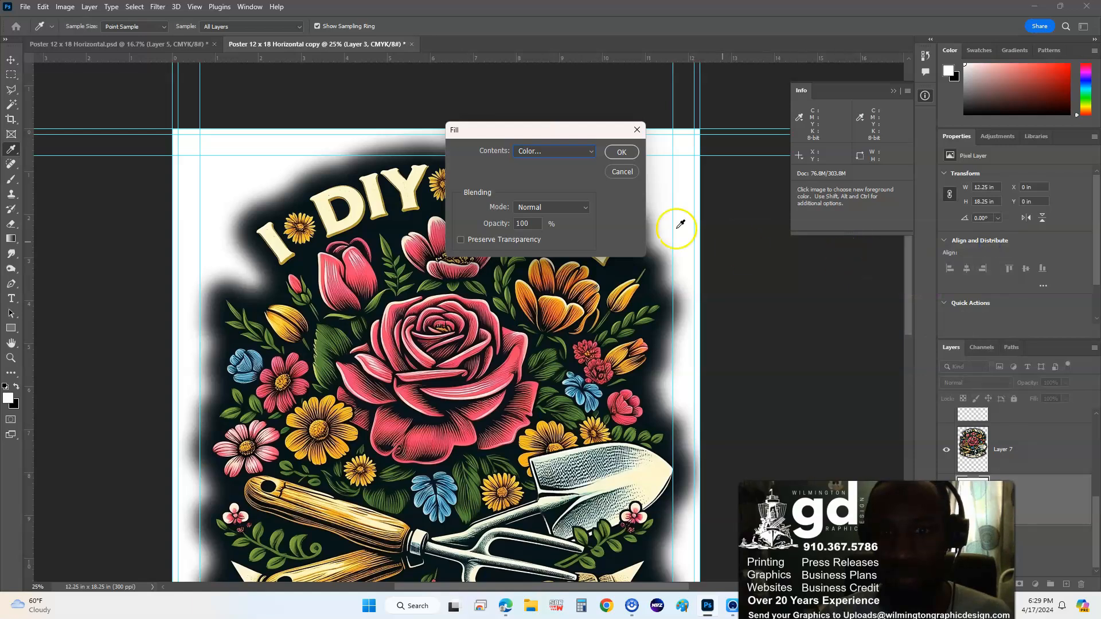
# - Replace the colour with a lighter pink and apply the fill to the layer
pyautogui.click(591, 151)
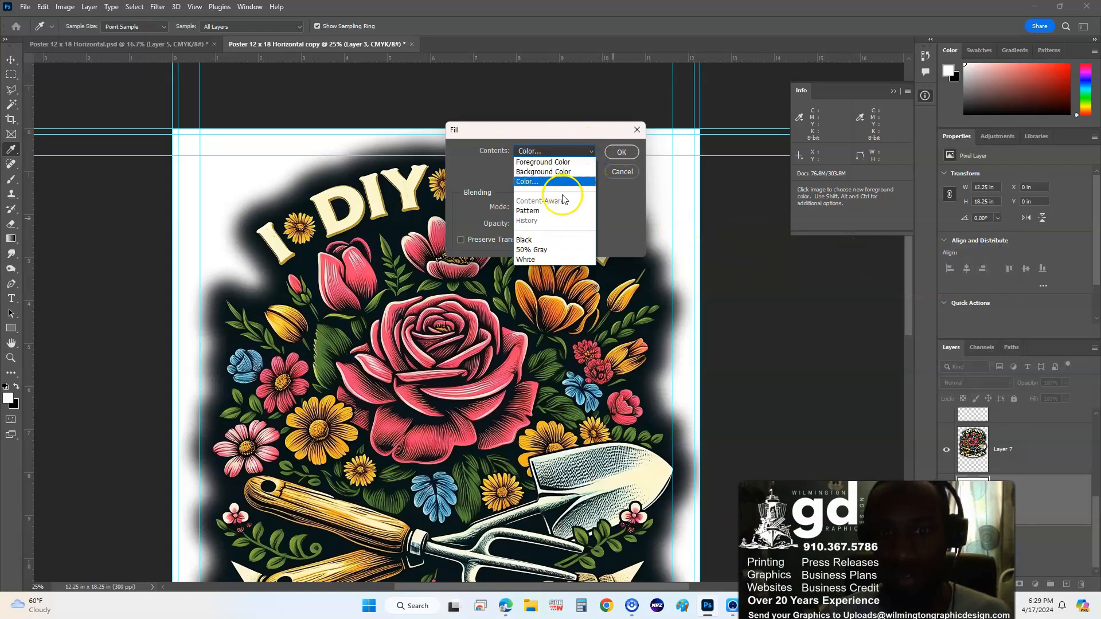
pyautogui.click(562, 182)
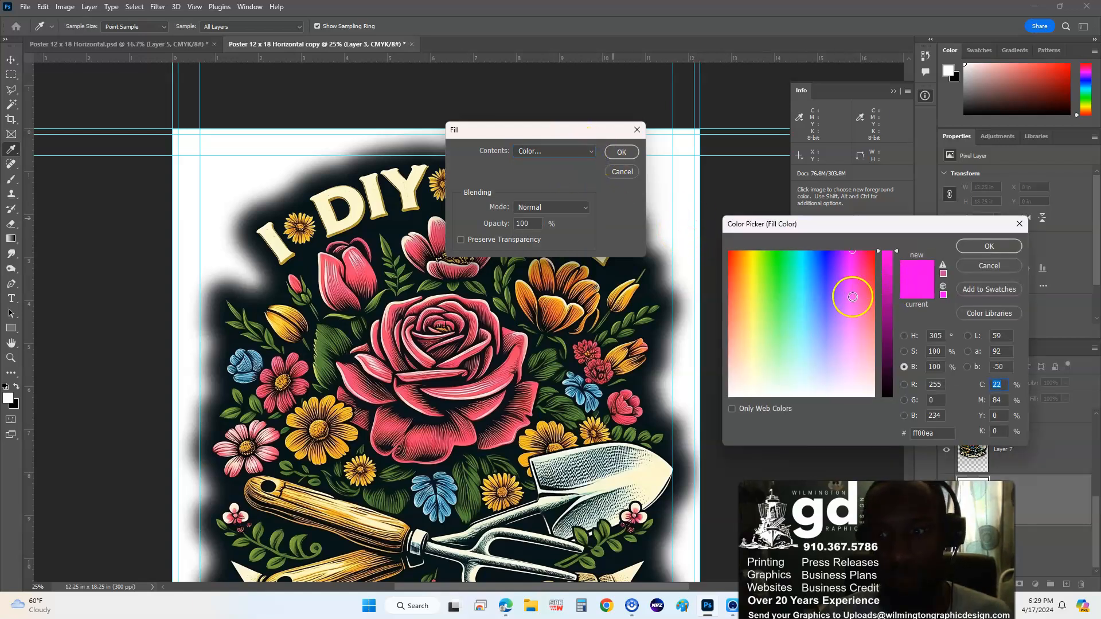
pyautogui.click(852, 336)
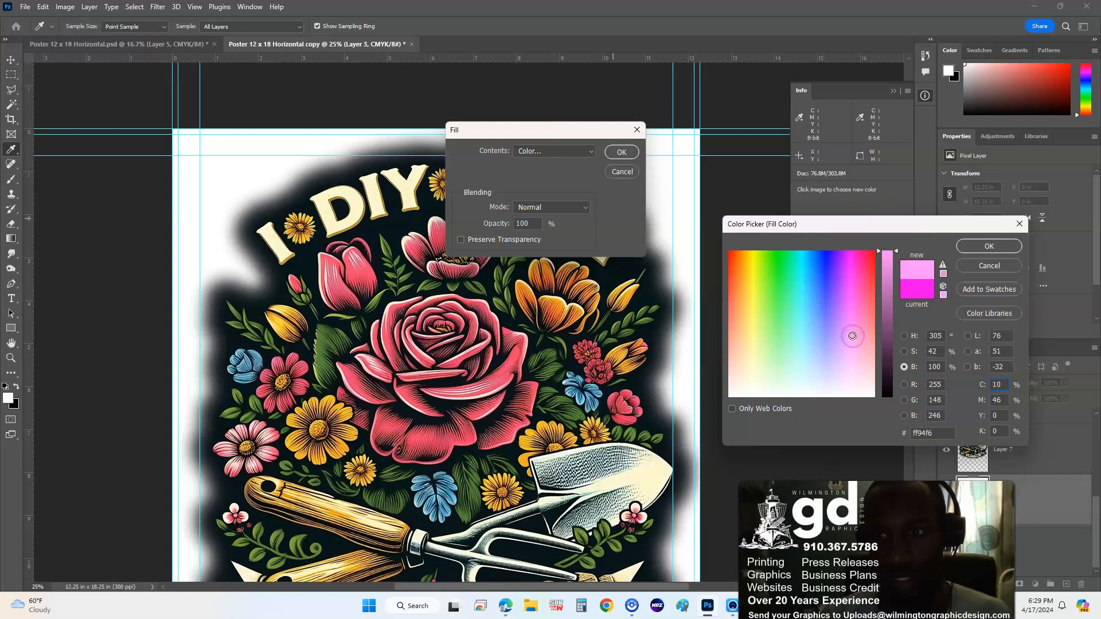
pyautogui.click(850, 350)
pyautogui.click(855, 349)
pyautogui.click(852, 350)
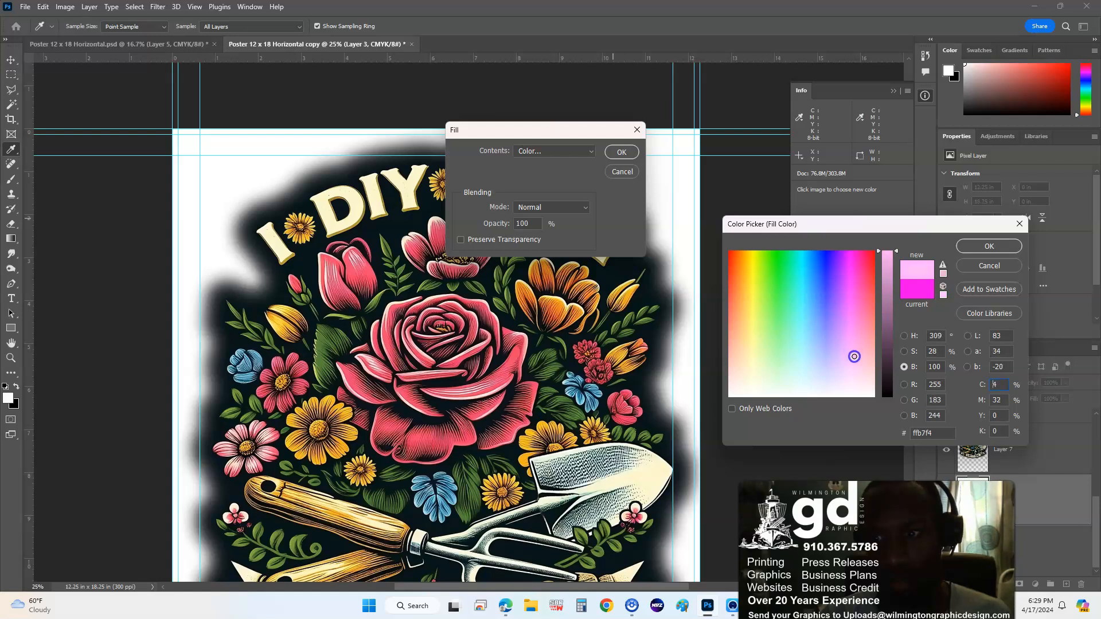
pyautogui.click(974, 246)
pyautogui.click(620, 150)
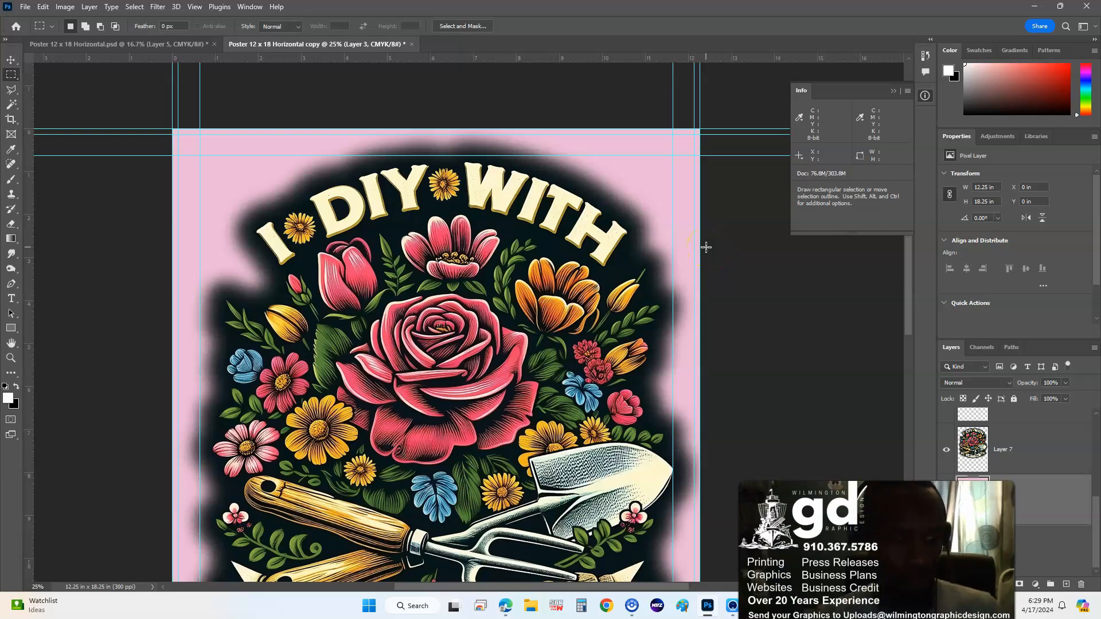
# - Hide the pink layer and undo back to the dark artwork with the sticker selection loaded
pyautogui.moveTo(635, 310); pyautogui.dragTo(601, 330)
pyautogui.hotkey('ctrl', '+')
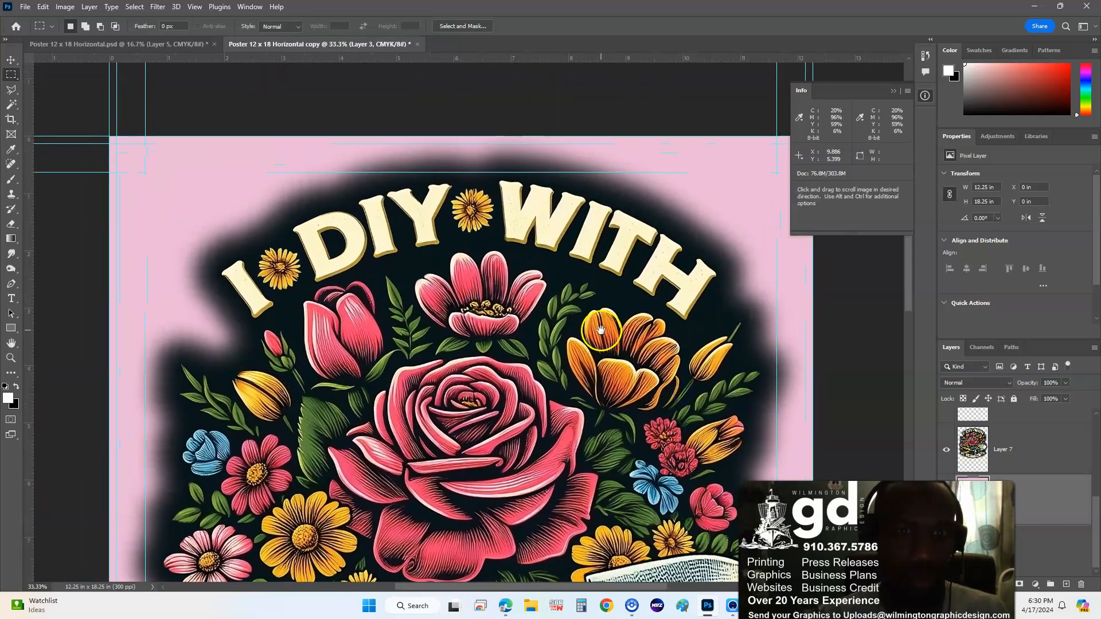
pyautogui.scroll(-10, 601, 330)
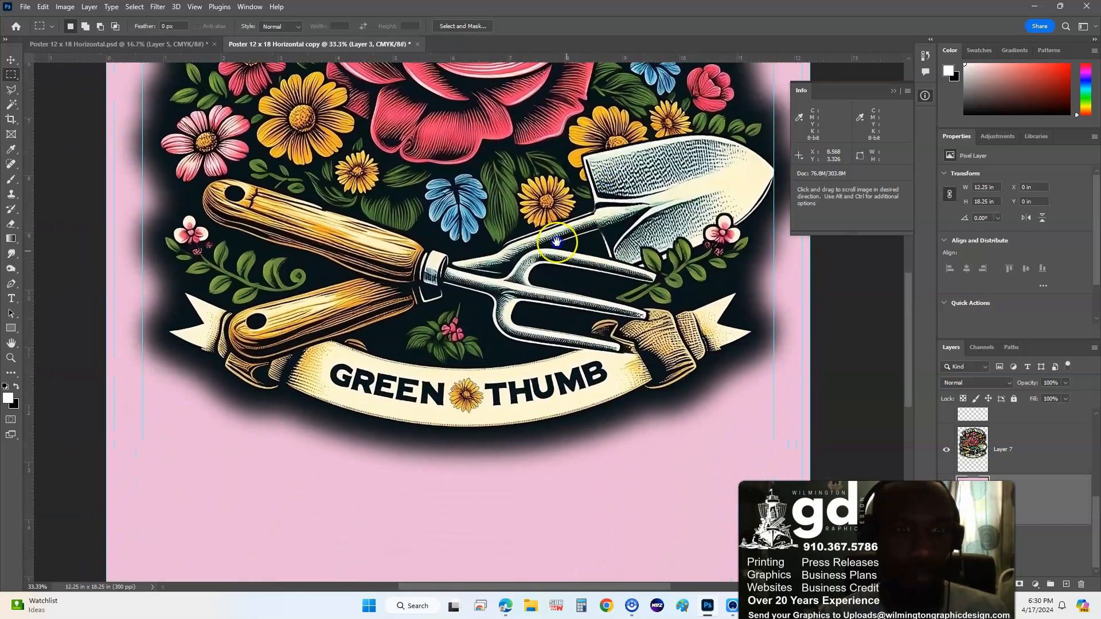
pyautogui.scroll(5, 556, 242)
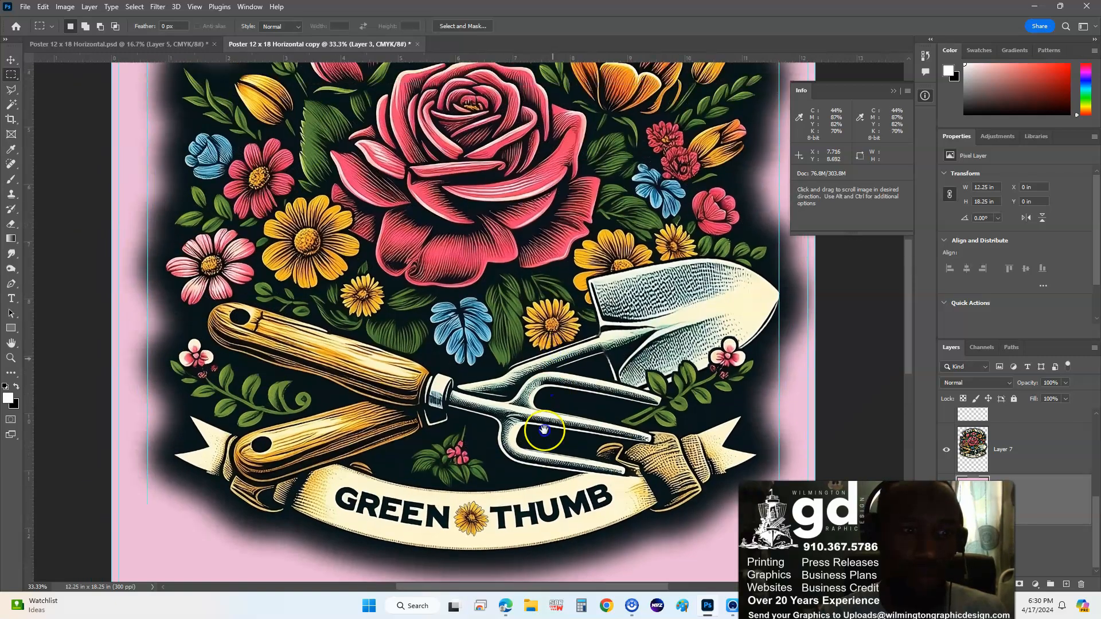
pyautogui.scroll(10, 543, 430)
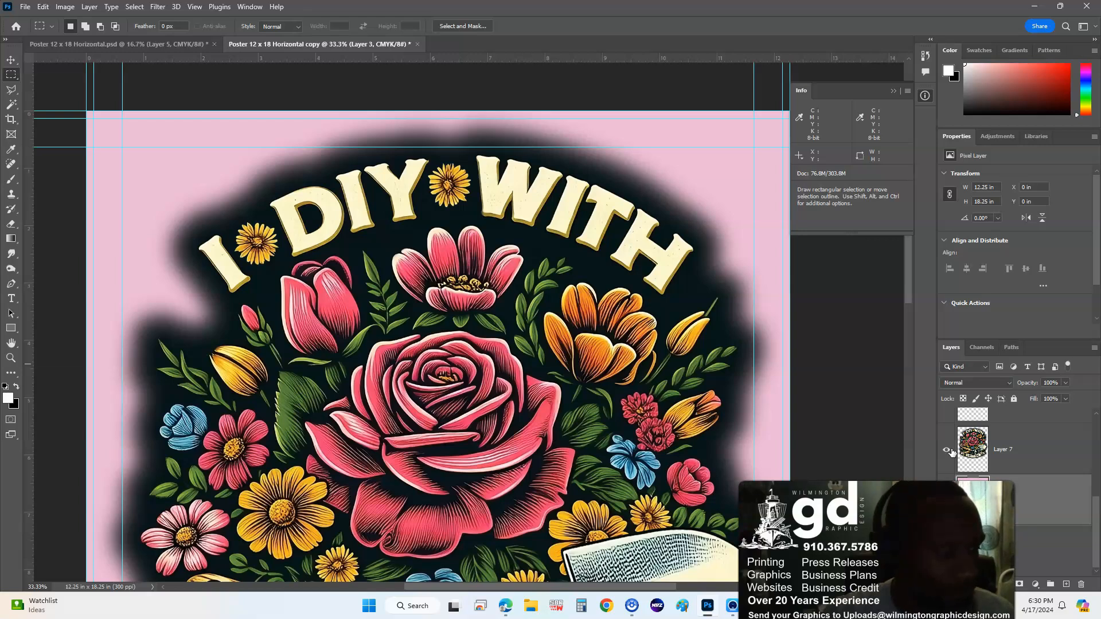
pyautogui.keyDown('alt'); pyautogui.click(951, 451); pyautogui.keyUp('alt')
pyautogui.hotkey('ctrl', 'z')
pyautogui.hotkey('ctrl', 'z')
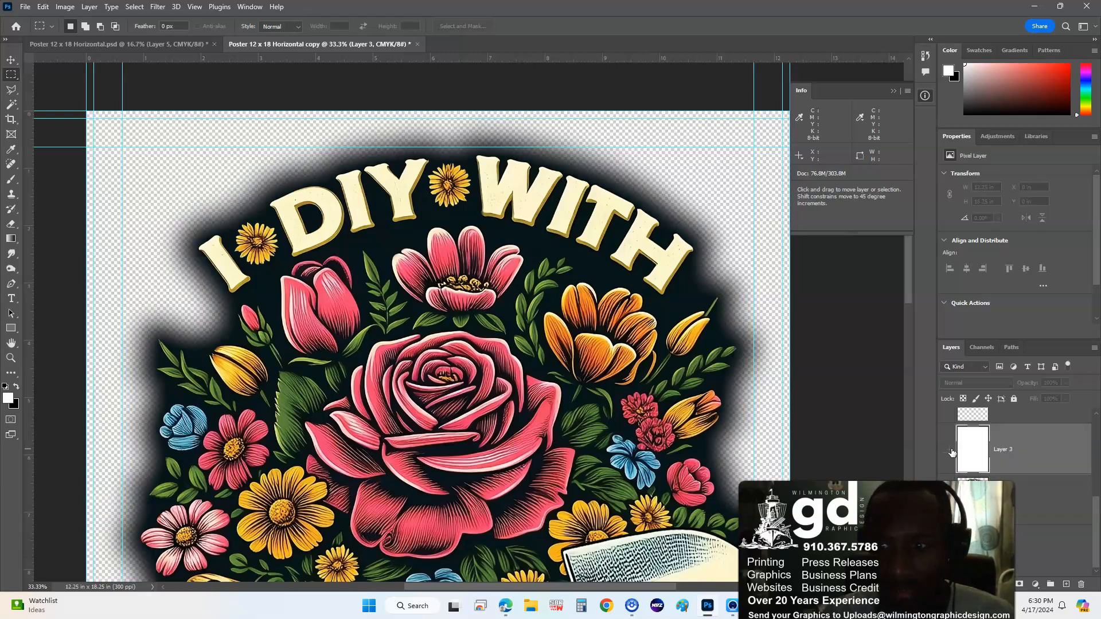
pyautogui.hotkey('ctrl', 'z')
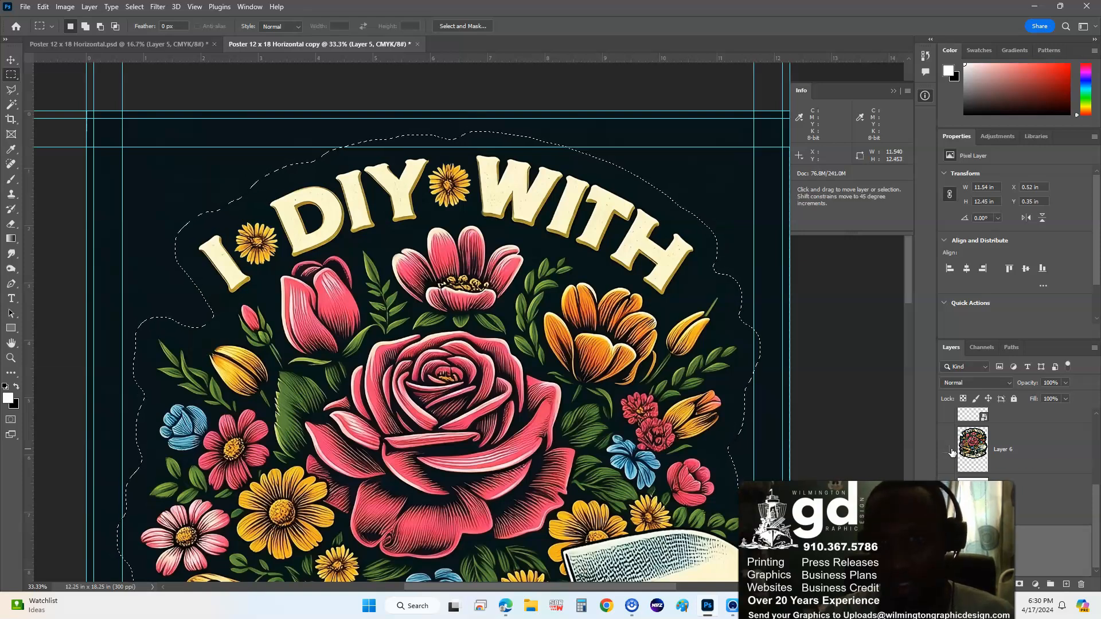
# - Contract the sticker selection by 50 pixels with Select > Modify > Contract
pyautogui.click(195, 7)
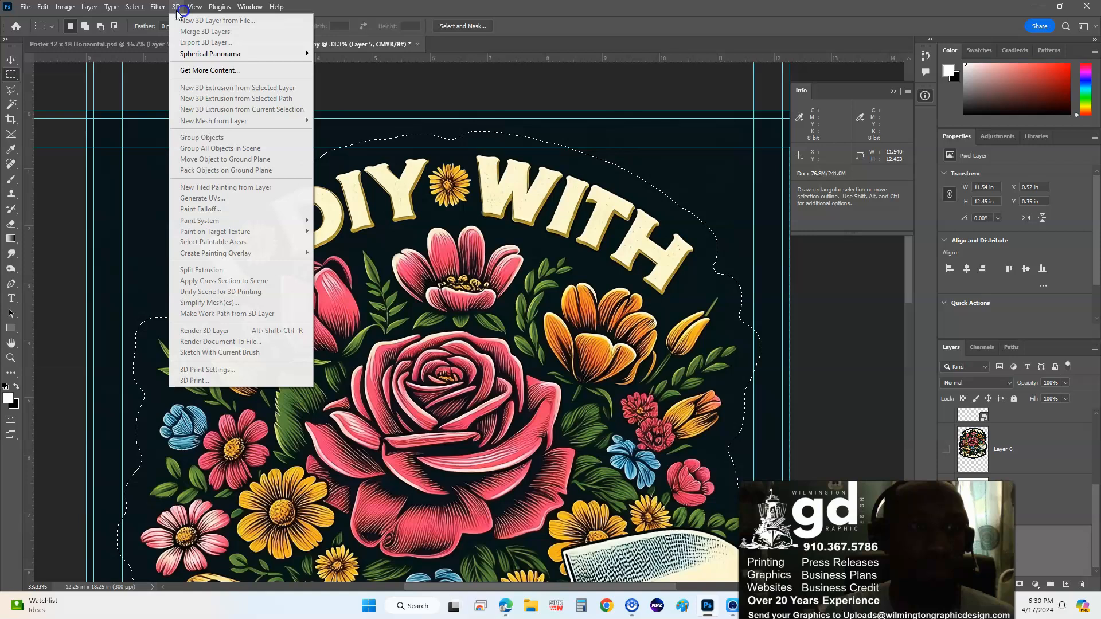
pyautogui.click(134, 7)
pyautogui.moveTo(195, 182)
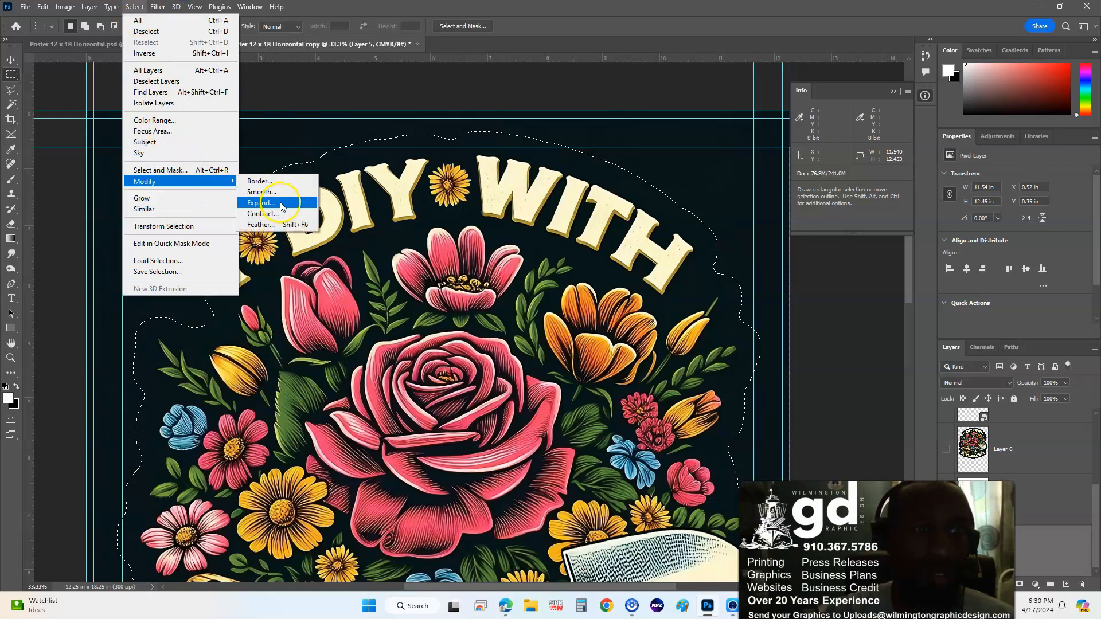
pyautogui.click(287, 217)
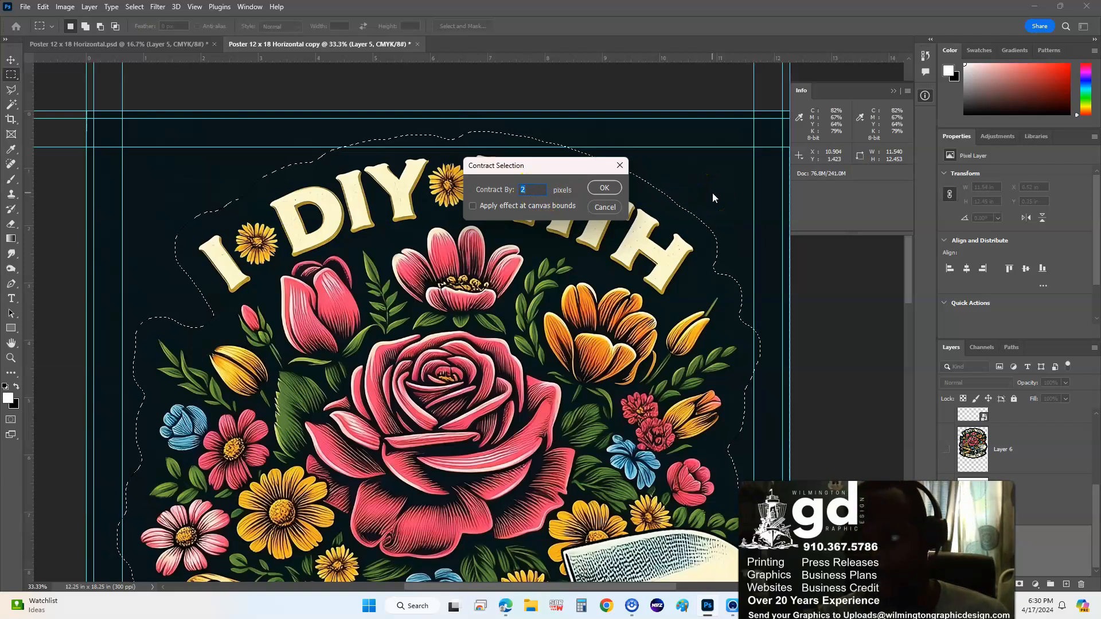
pyautogui.write('50')
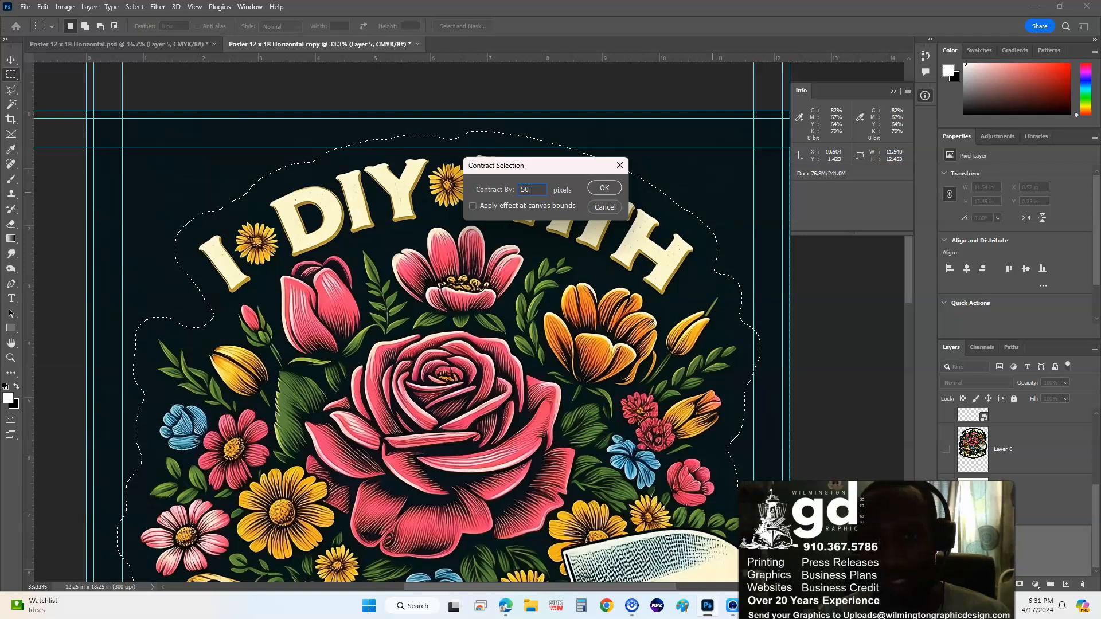
pyautogui.press('Return')
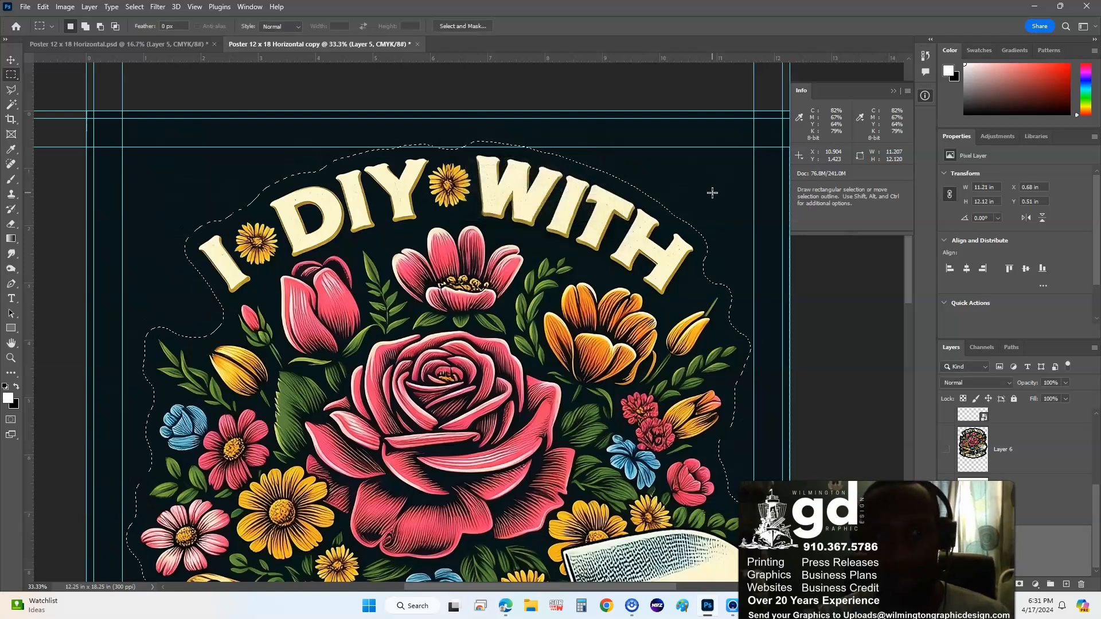
pyautogui.moveTo(610, 346); pyautogui.dragTo(570, 199)
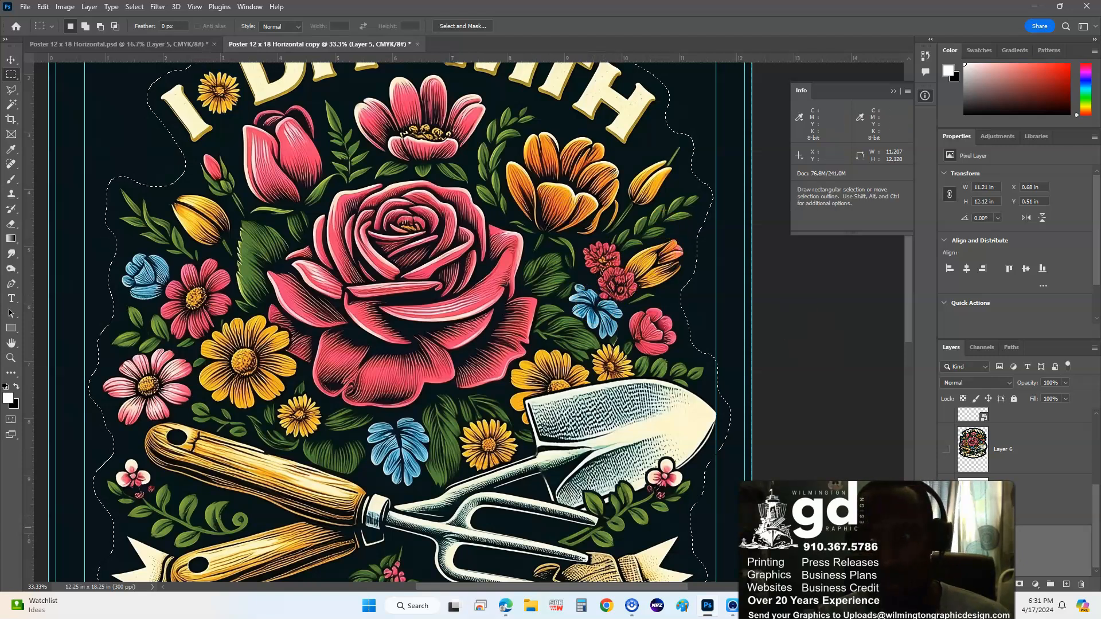
# - Feather the contracted selection by 50 px and copy it onto a new Layer 7
pyautogui.rightClick(559, 166)
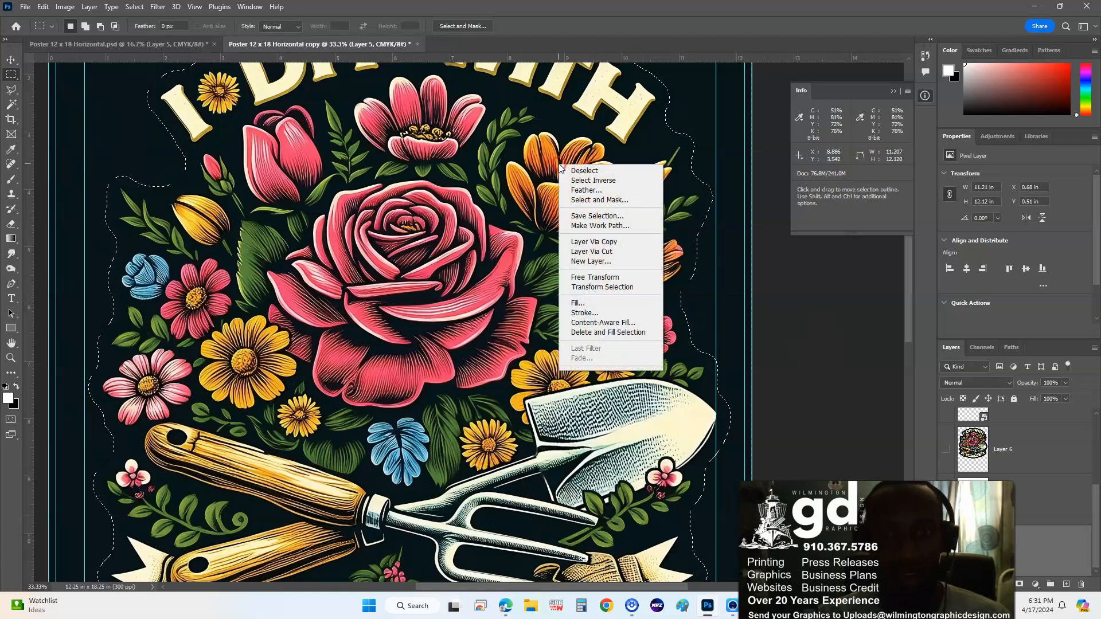
pyautogui.click(589, 190)
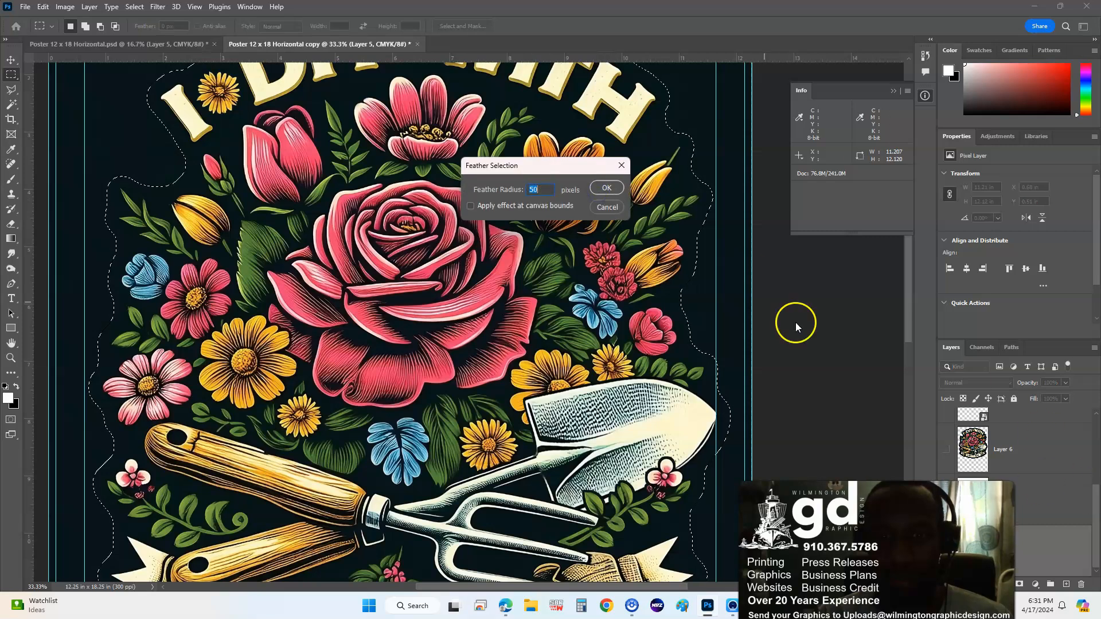
pyautogui.click(607, 189)
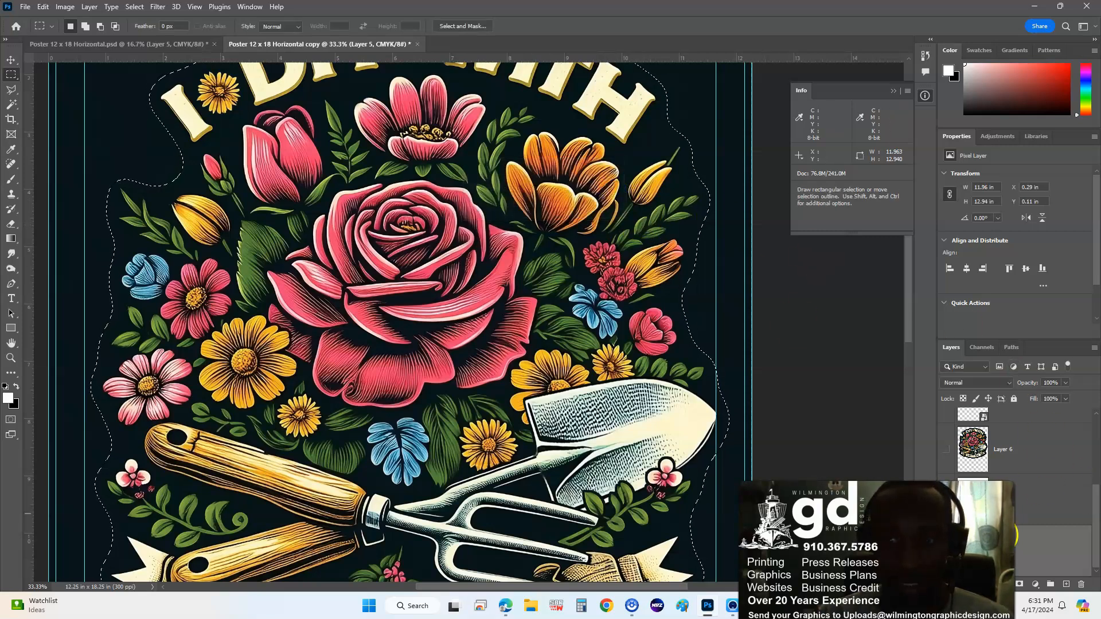
pyautogui.rightClick(576, 304)
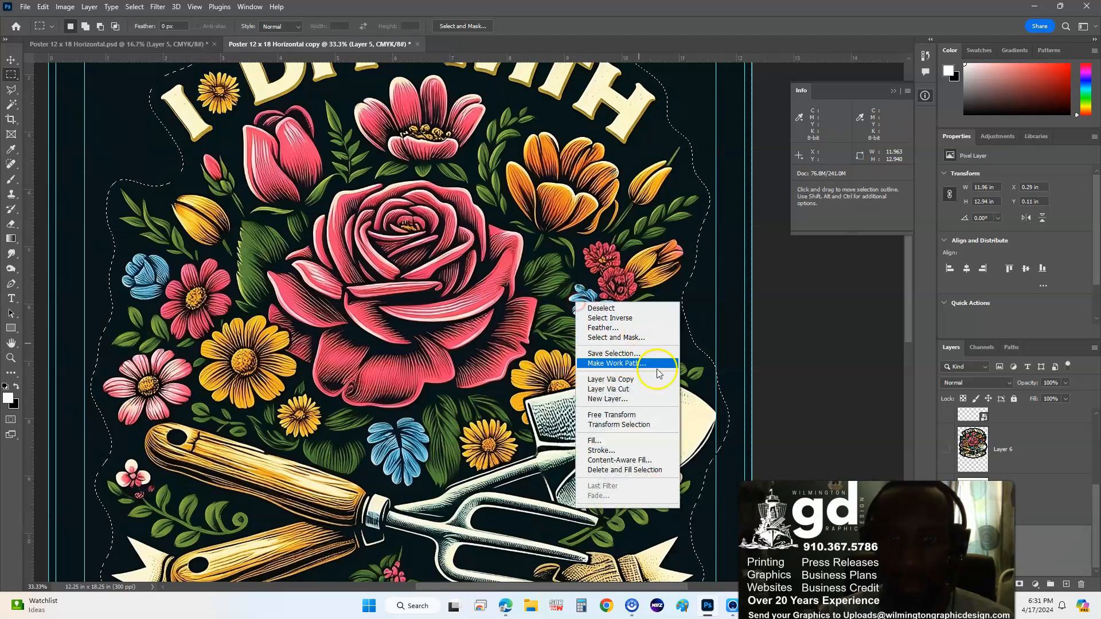
pyautogui.click(607, 378)
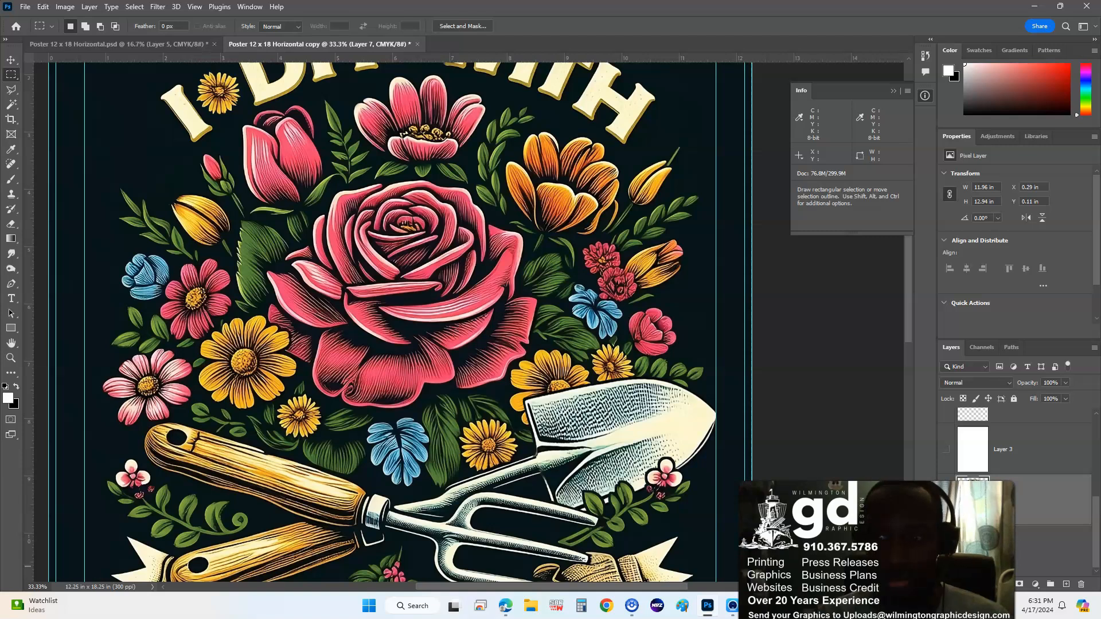
# - Rename Layer 5 to 'Original with Background' and also rename Layers 7 and 6
pyautogui.click(1005, 551)
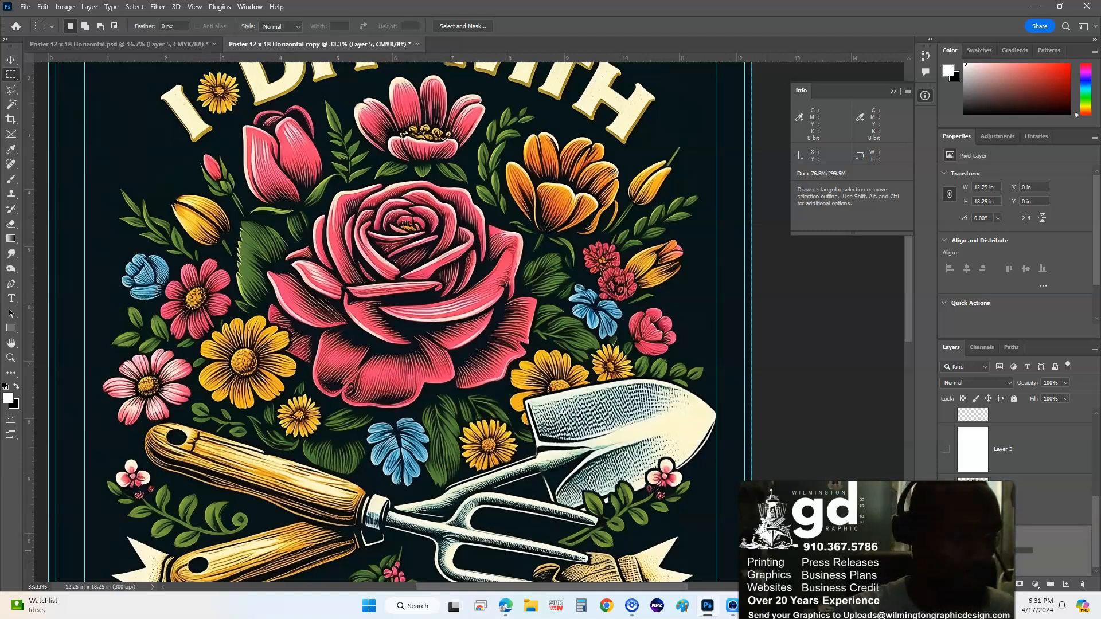
pyautogui.write('Background')
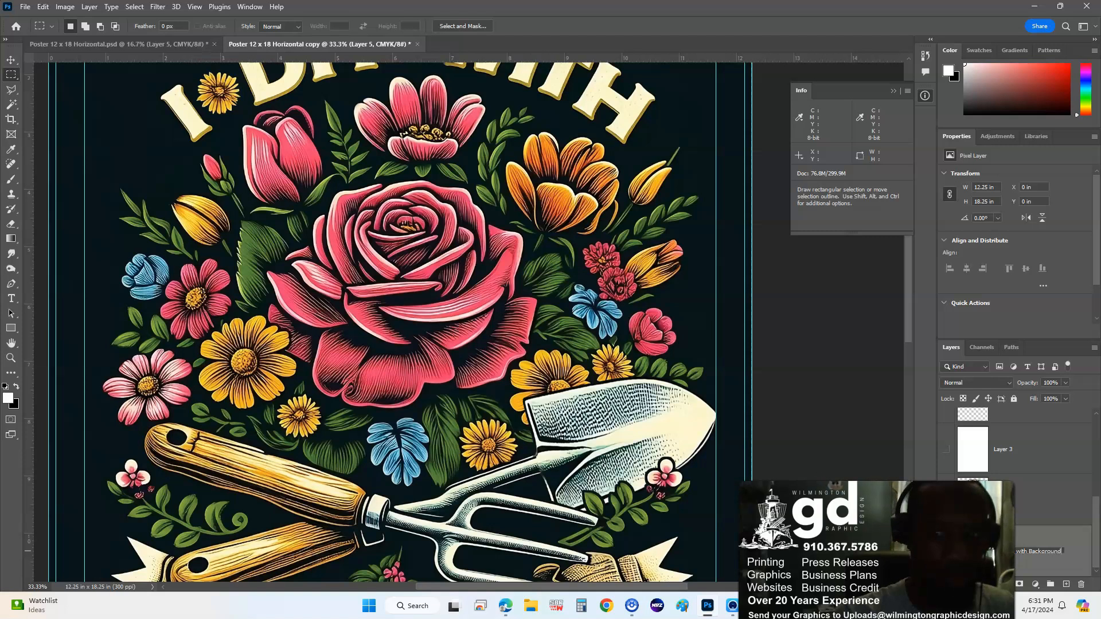
pyautogui.press('Return')
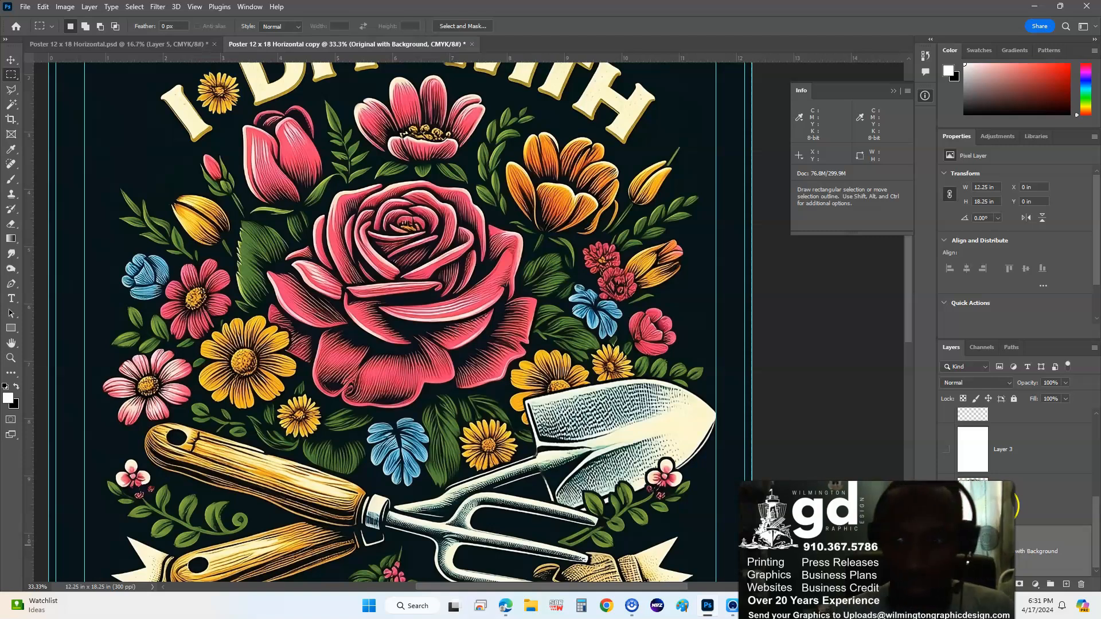
pyautogui.doubleClick(1003, 500)
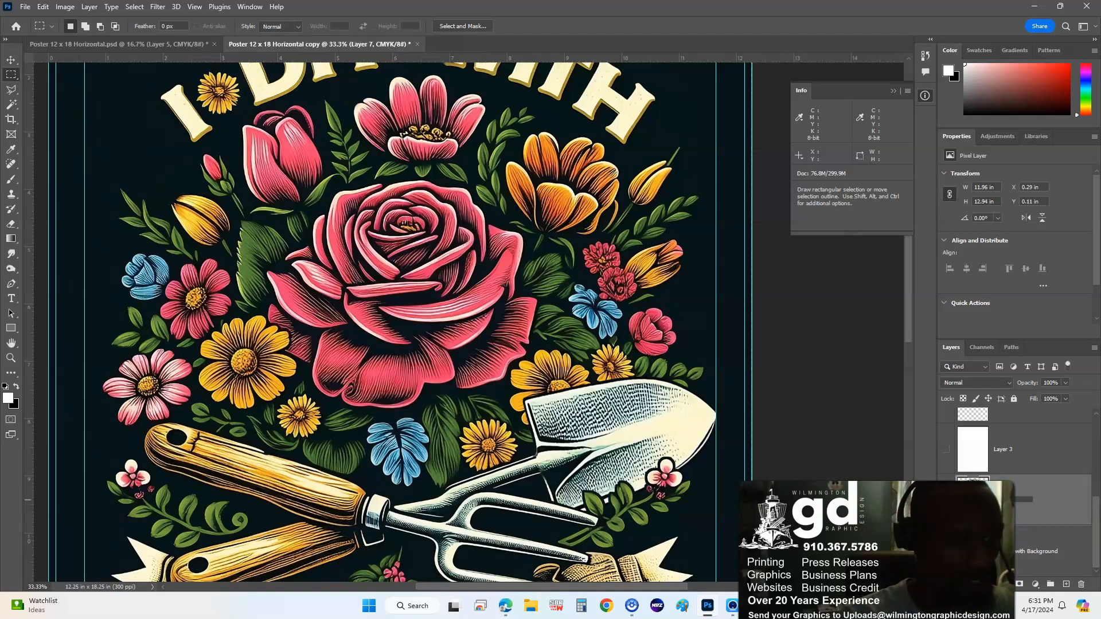
pyautogui.scroll(2, 1066, 509)
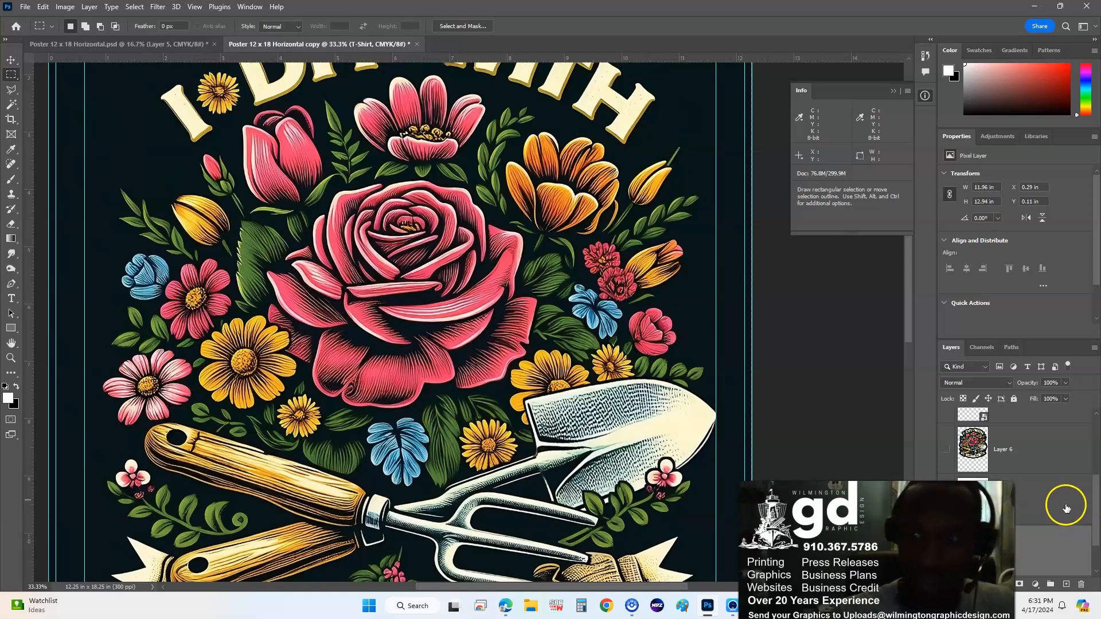
pyautogui.doubleClick(1004, 502)
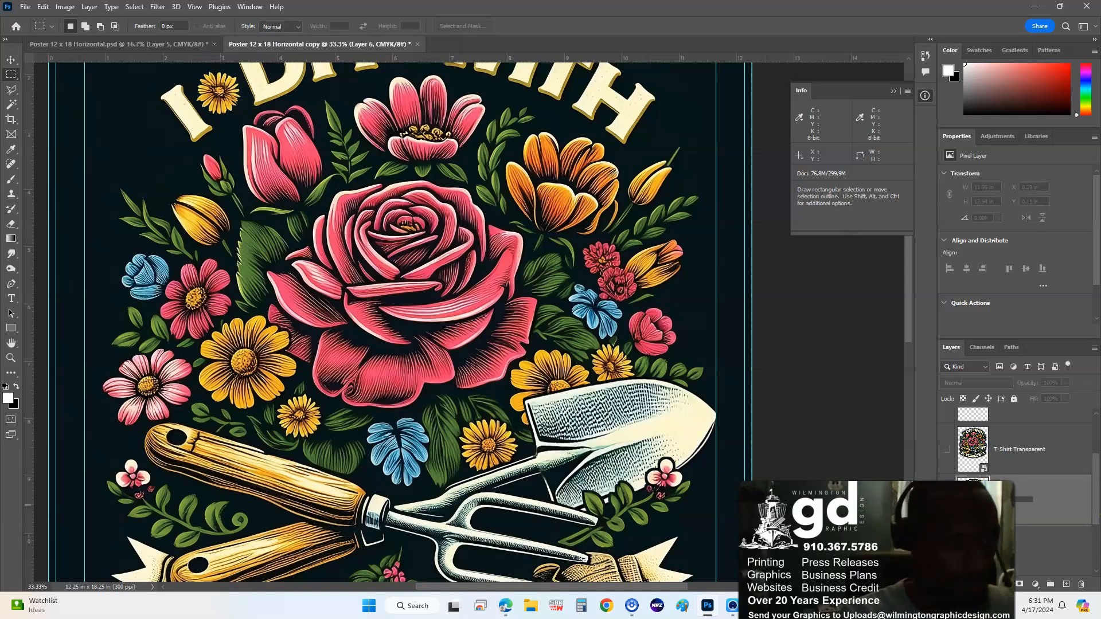
pyautogui.scroll(-2, 1032, 521)
pyautogui.scroll(2, 986, 501)
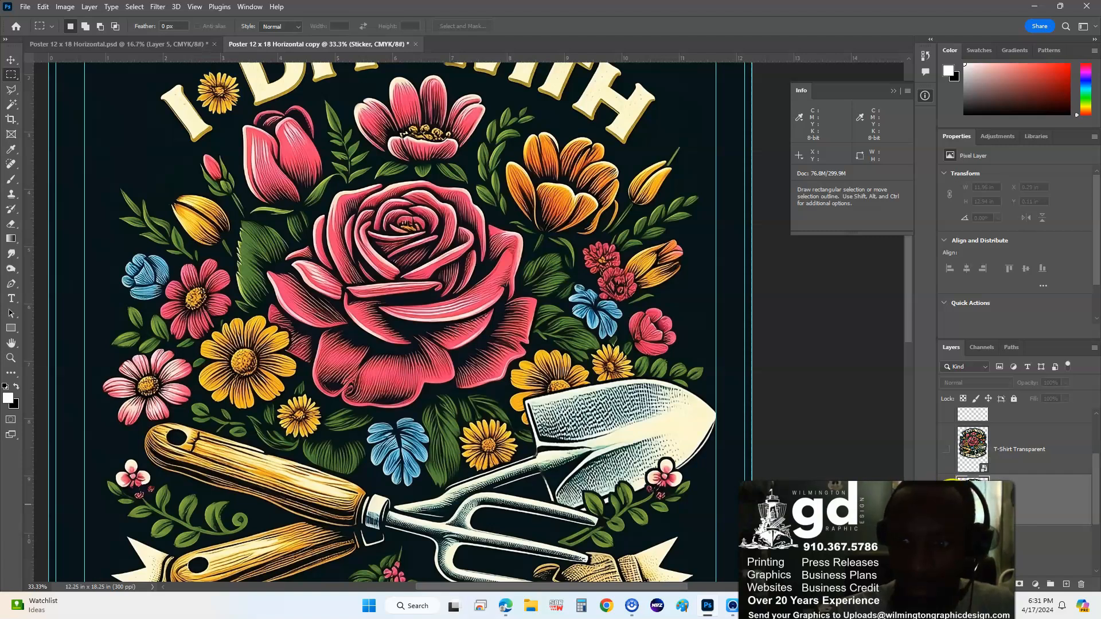
pyautogui.scroll(-2, 952, 481)
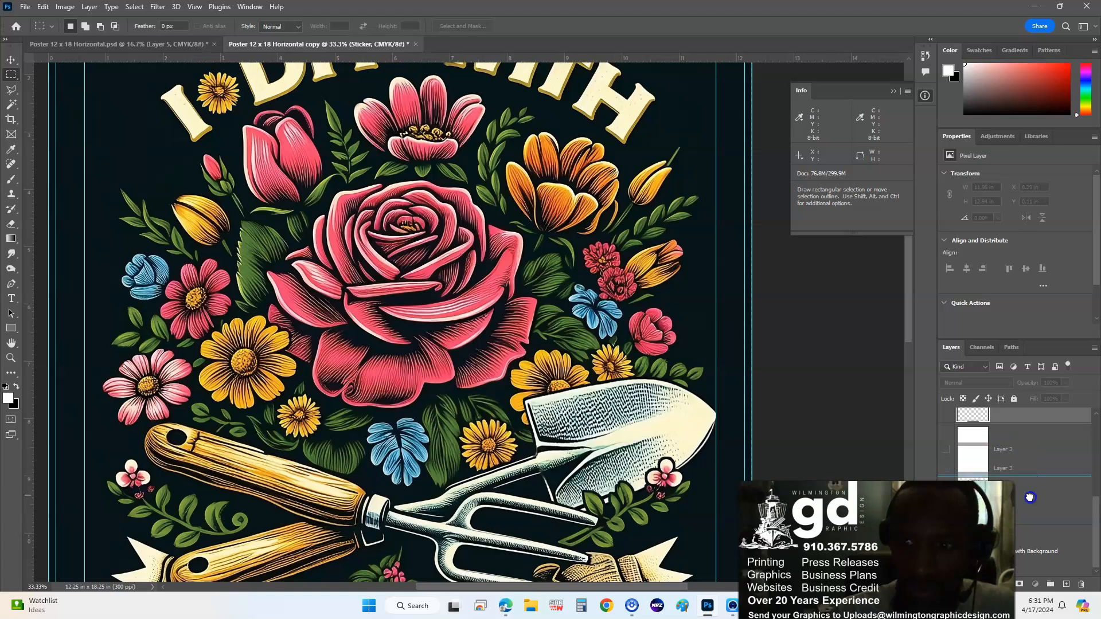
# - Move Layer 3 below the T-Shirt layer, hide 'with Background', and show Layer 3
pyautogui.moveTo(1029, 514); pyautogui.dragTo(1029, 515)
pyautogui.click(945, 560)
pyautogui.click(945, 503)
# - Fill Layer 3 with light pink using Shift+F5 and review the whole page
pyautogui.hotkey('ctrl', '-')
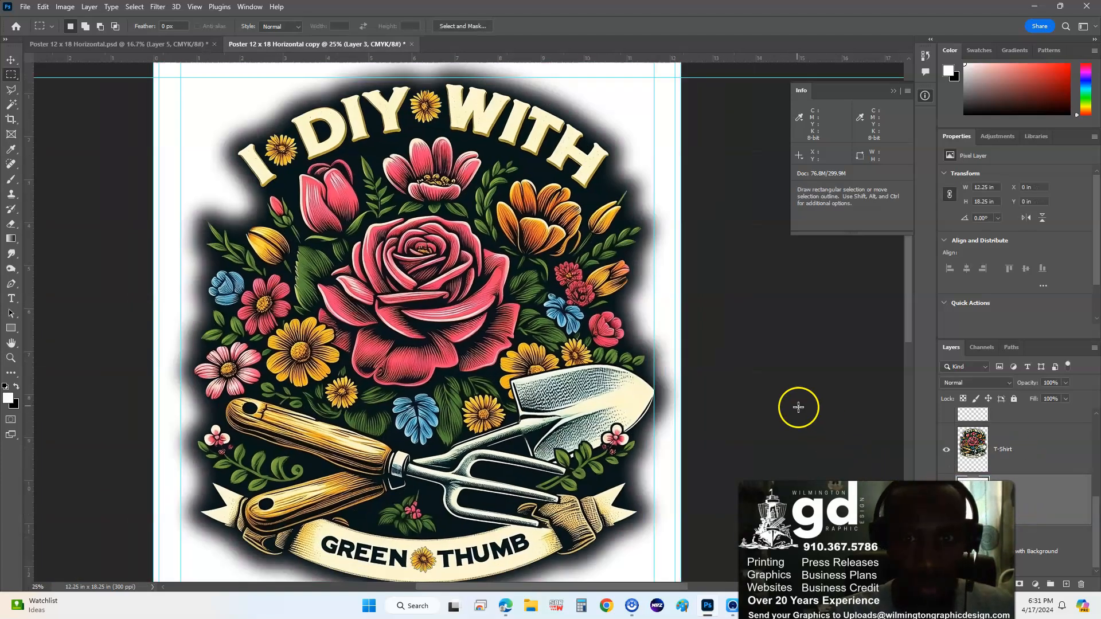
pyautogui.moveTo(654, 261); pyautogui.dragTo(640, 297)
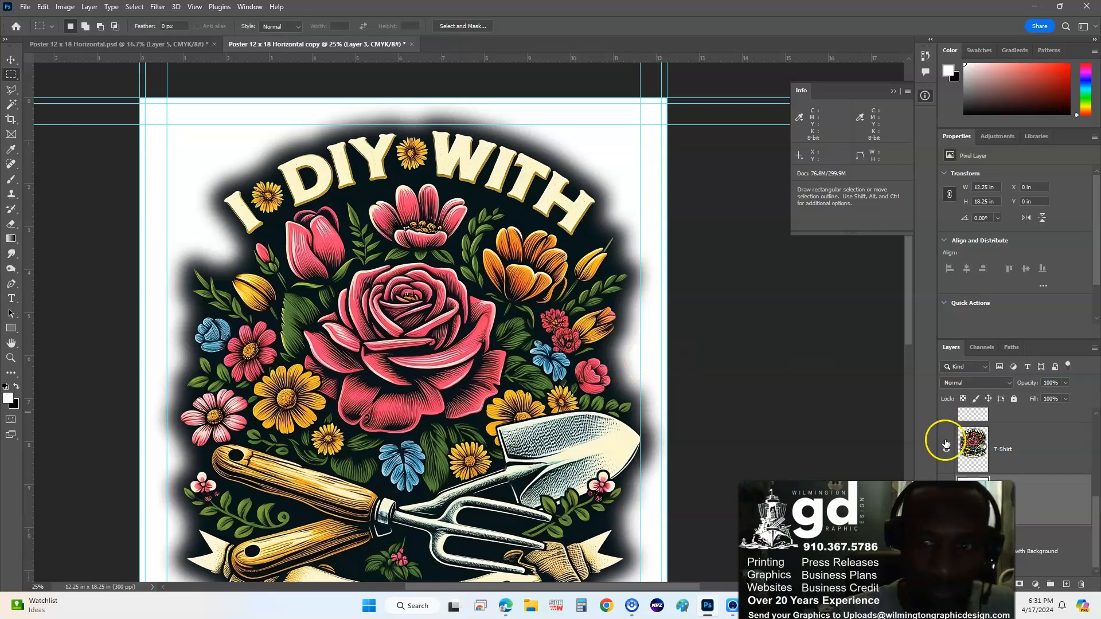
pyautogui.hotkey('shift', 'F5')
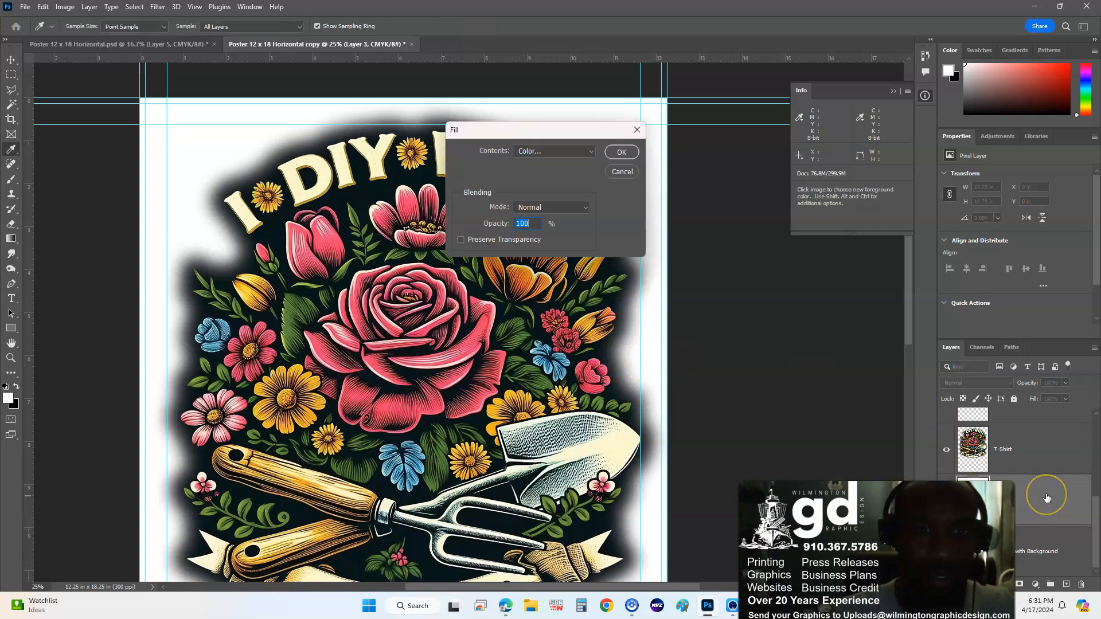
pyautogui.press('Return')
pyautogui.moveTo(650, 387); pyautogui.dragTo(632, 320)
pyautogui.moveTo(577, 290); pyautogui.dragTo(590, 317)
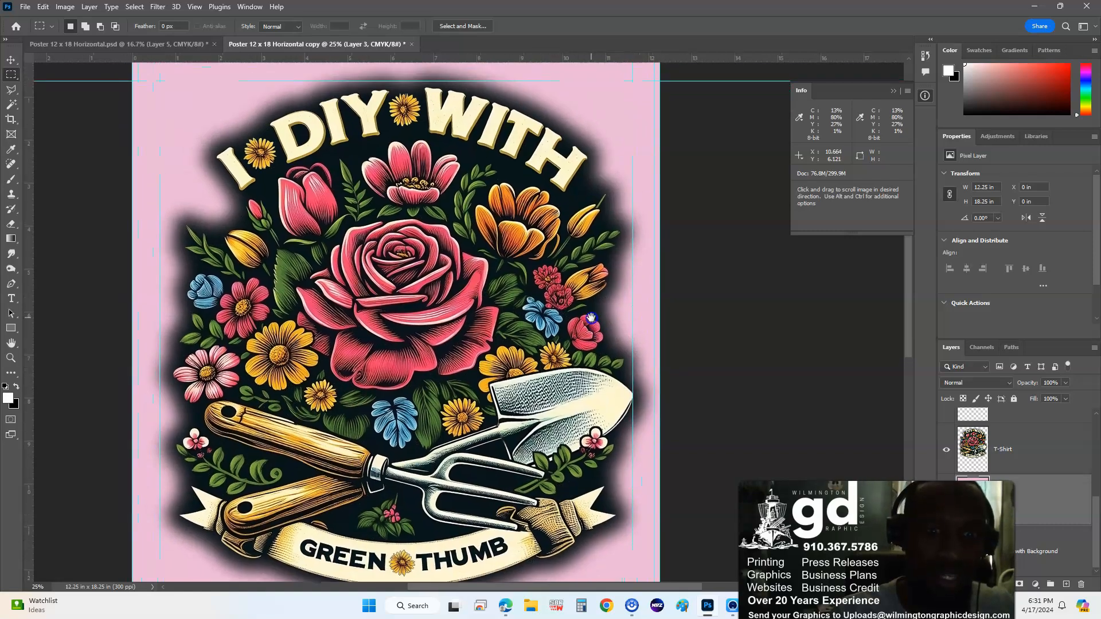
pyautogui.hotkey('ctrl', '+')
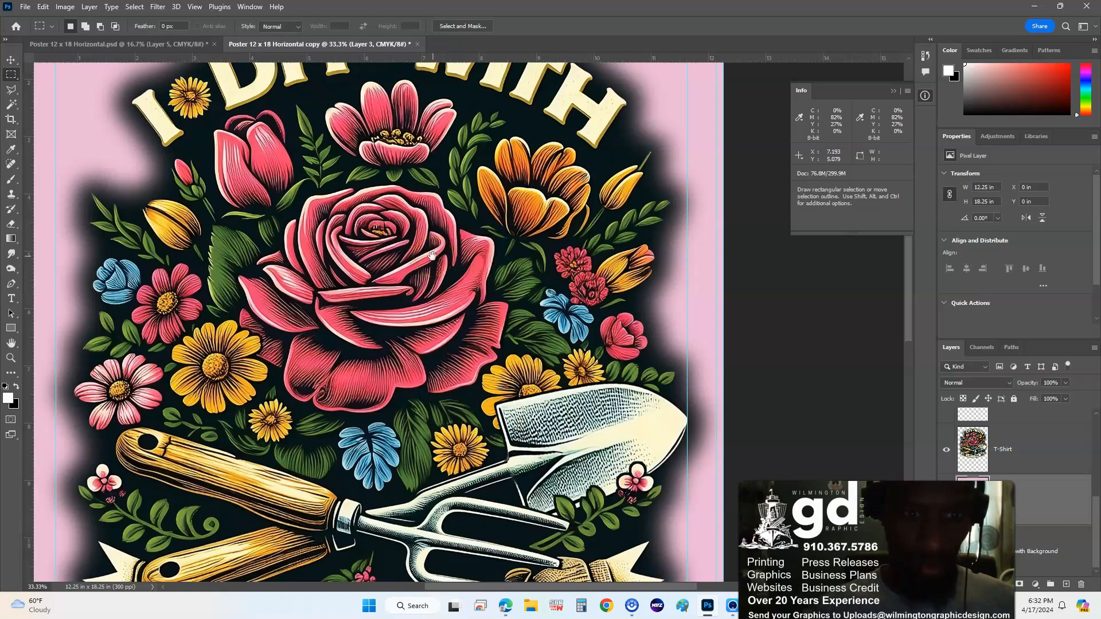
# - Drag the pink Layer 3 beneath 'with Background' so the dark halo fades into pink
pyautogui.moveTo(316, 230); pyautogui.dragTo(347, 304)
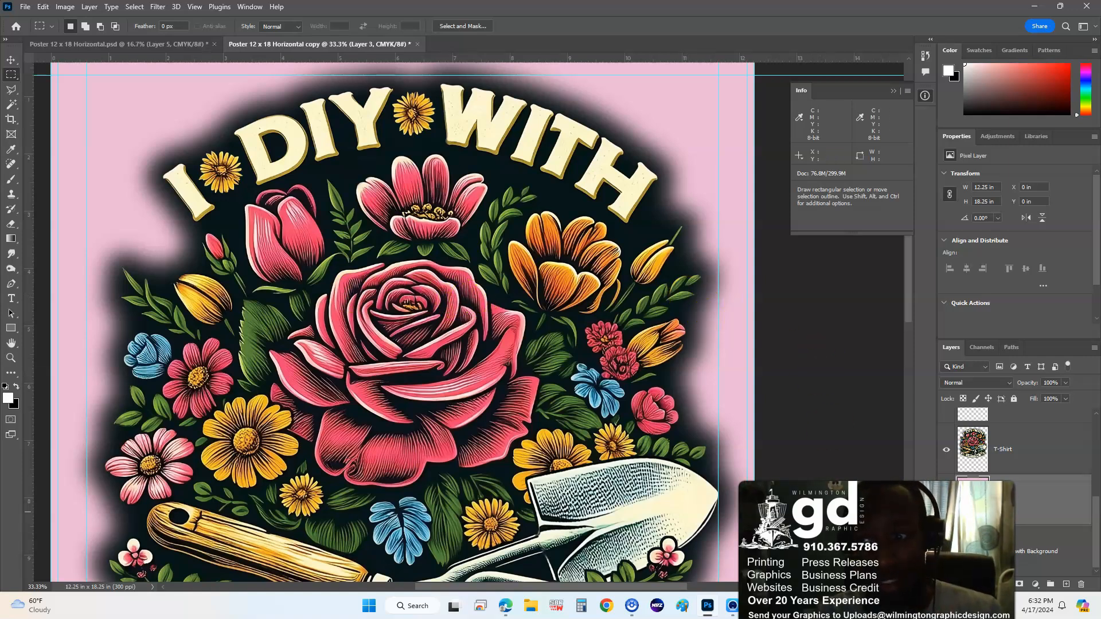
pyautogui.moveTo(1041, 501); pyautogui.dragTo(1044, 570)
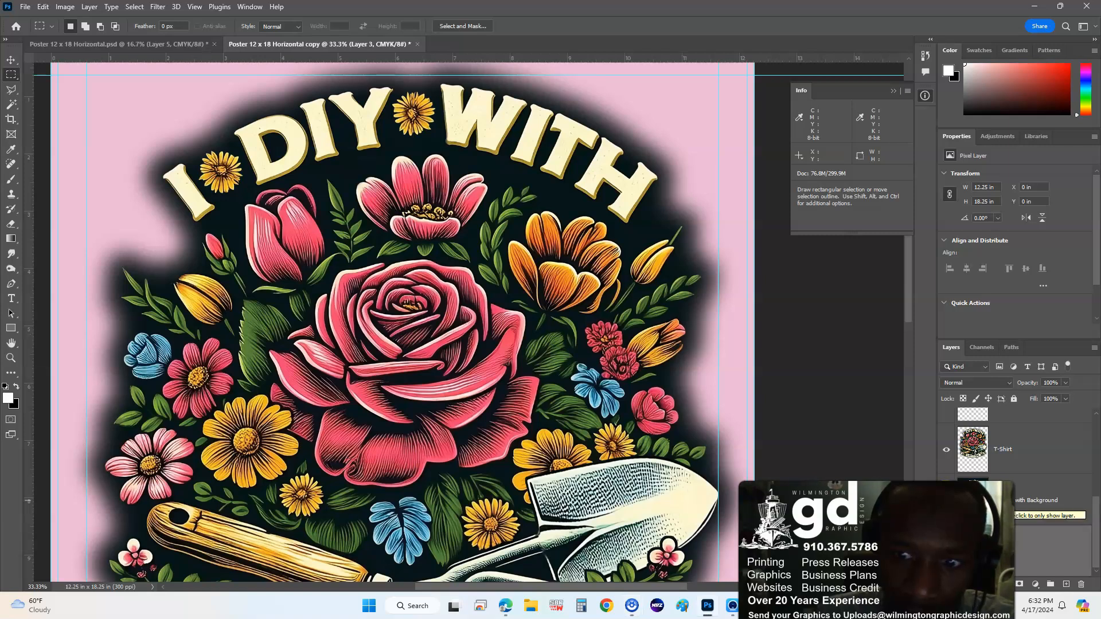
pyautogui.click(946, 501)
pyautogui.click(946, 500)
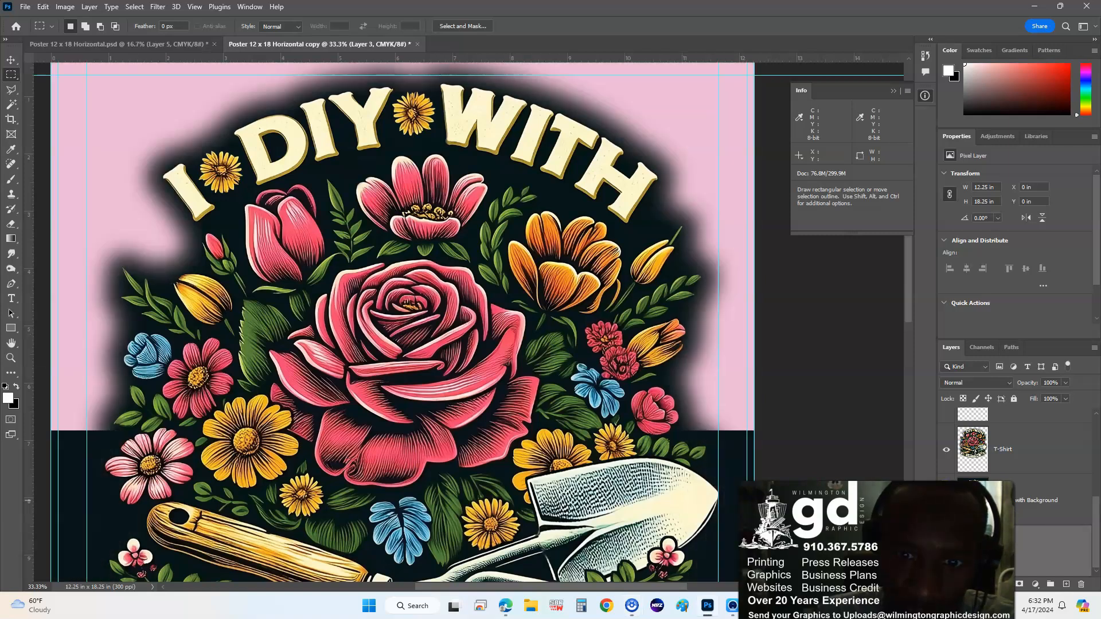
pyautogui.click(945, 500)
pyautogui.click(945, 501)
pyautogui.click(945, 500)
pyautogui.click(946, 500)
pyautogui.click(946, 500)
pyautogui.click(946, 500)
pyautogui.click(946, 500)
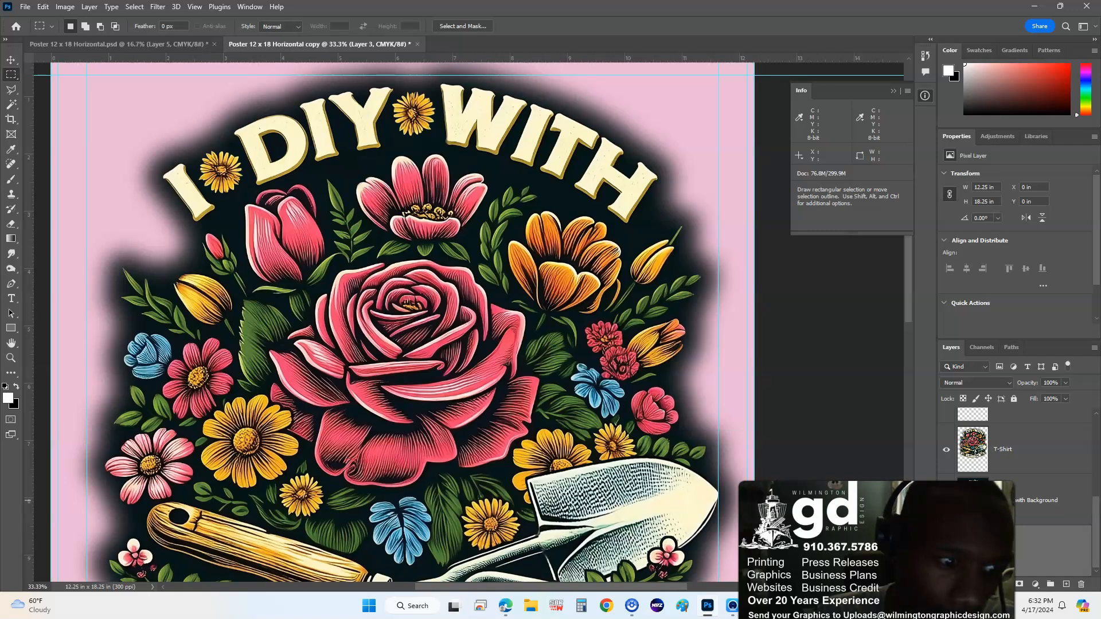
pyautogui.click(945, 500)
pyautogui.click(945, 501)
pyautogui.click(946, 501)
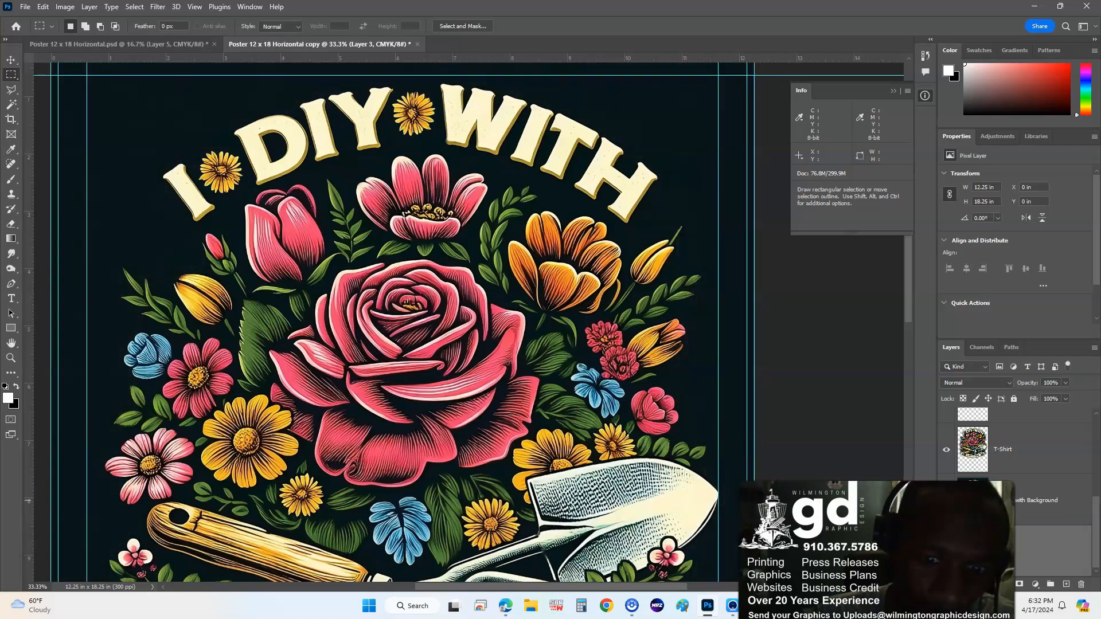
pyautogui.click(946, 501)
pyautogui.click(945, 500)
pyautogui.scroll(-3, 653, 430)
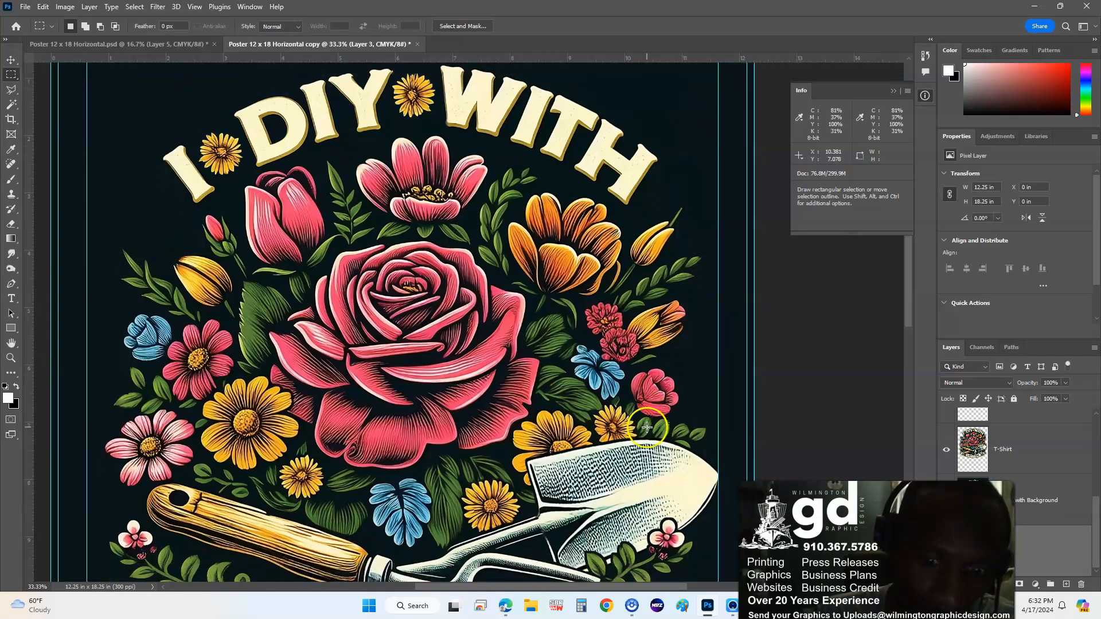
pyautogui.scroll(-10, 654, 430)
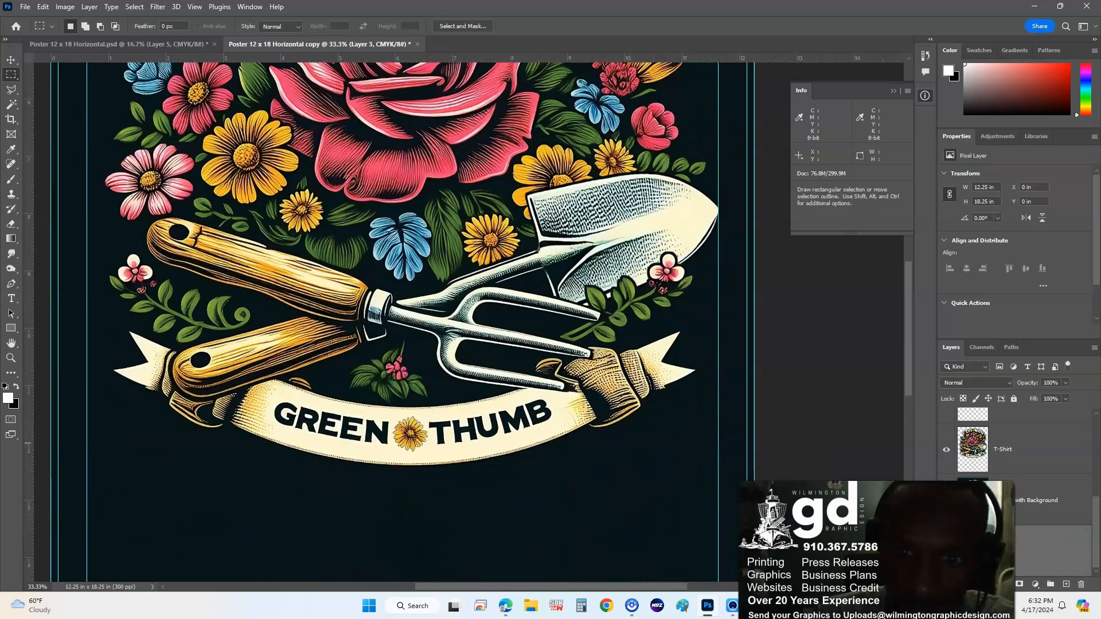
pyautogui.click(946, 501)
pyautogui.click(946, 500)
pyautogui.click(946, 500)
pyautogui.click(946, 501)
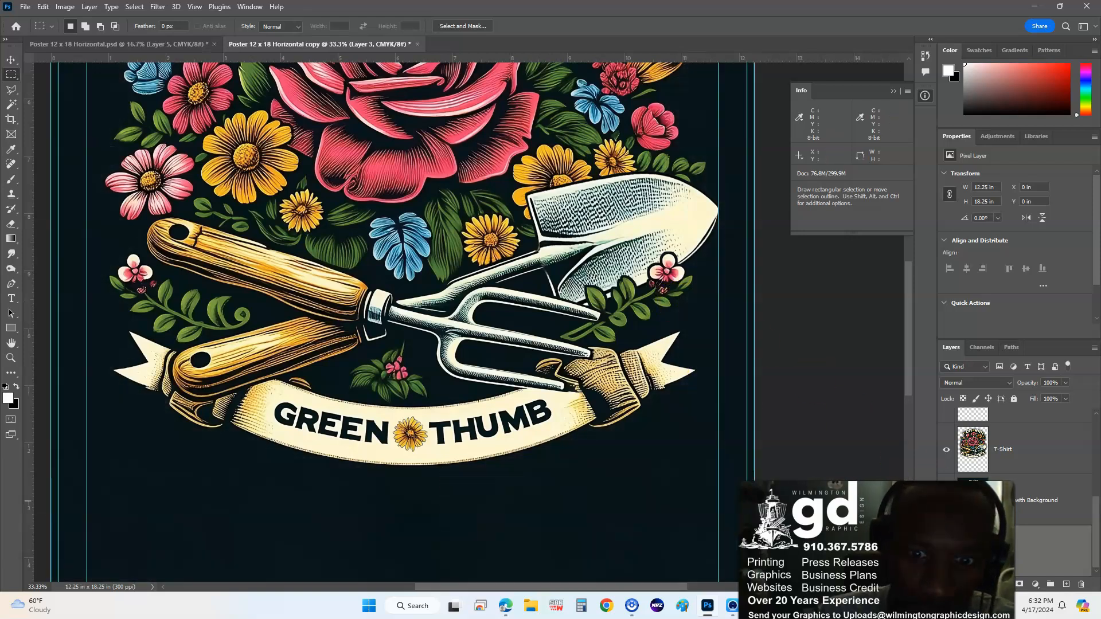
pyautogui.click(946, 500)
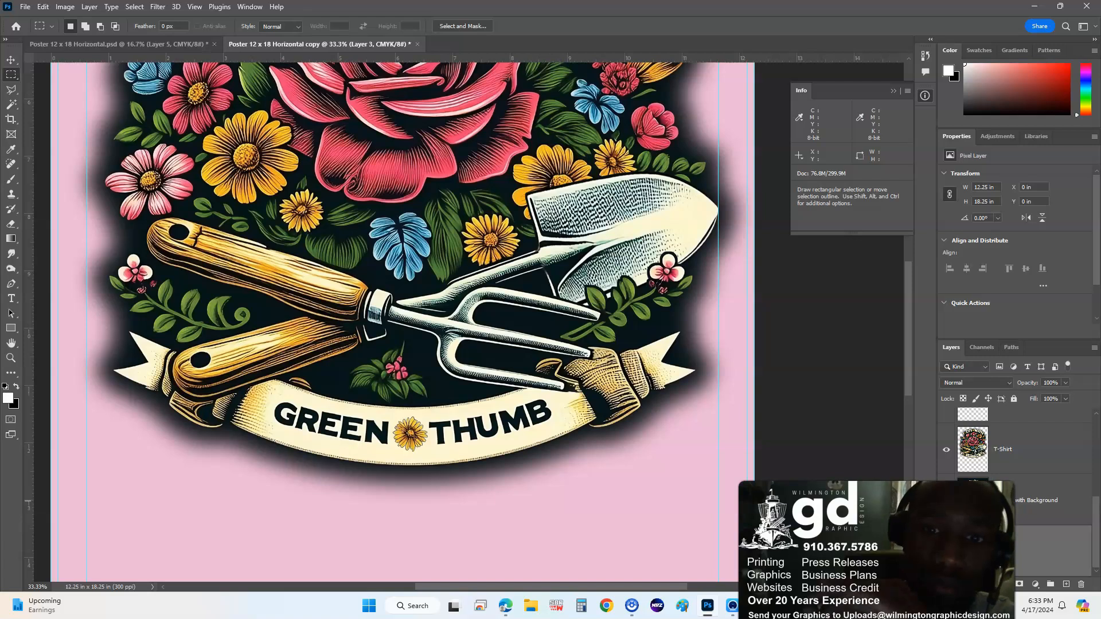
pyautogui.click(946, 500)
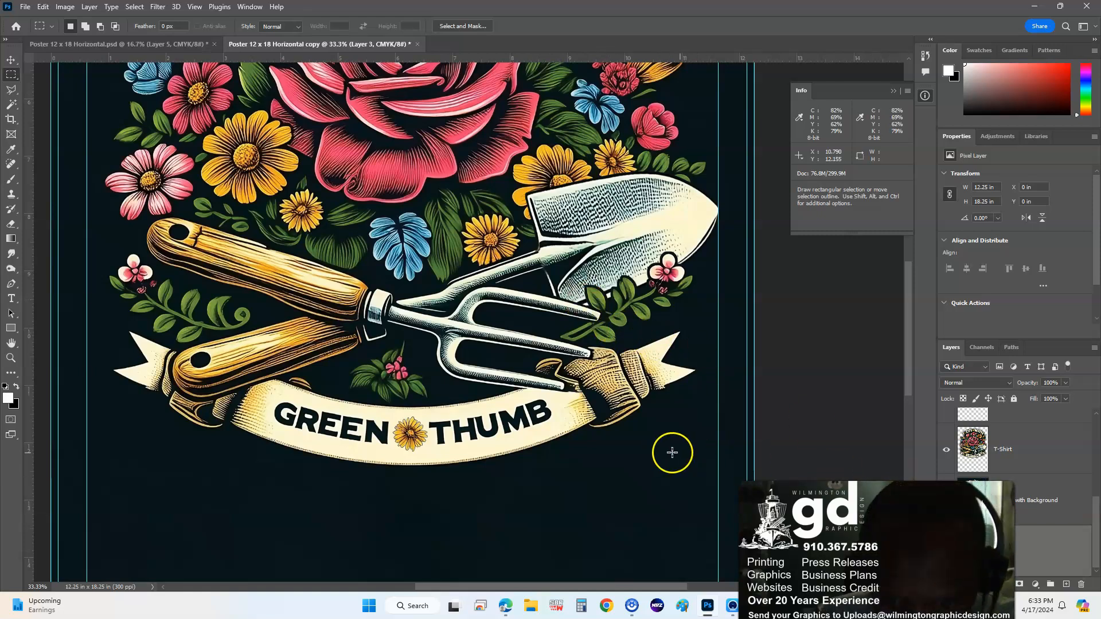
pyautogui.hotkey('ctrl', '+')
pyautogui.hotkey('ctrl', '+')
pyautogui.moveTo(578, 486); pyautogui.dragTo(465, 121)
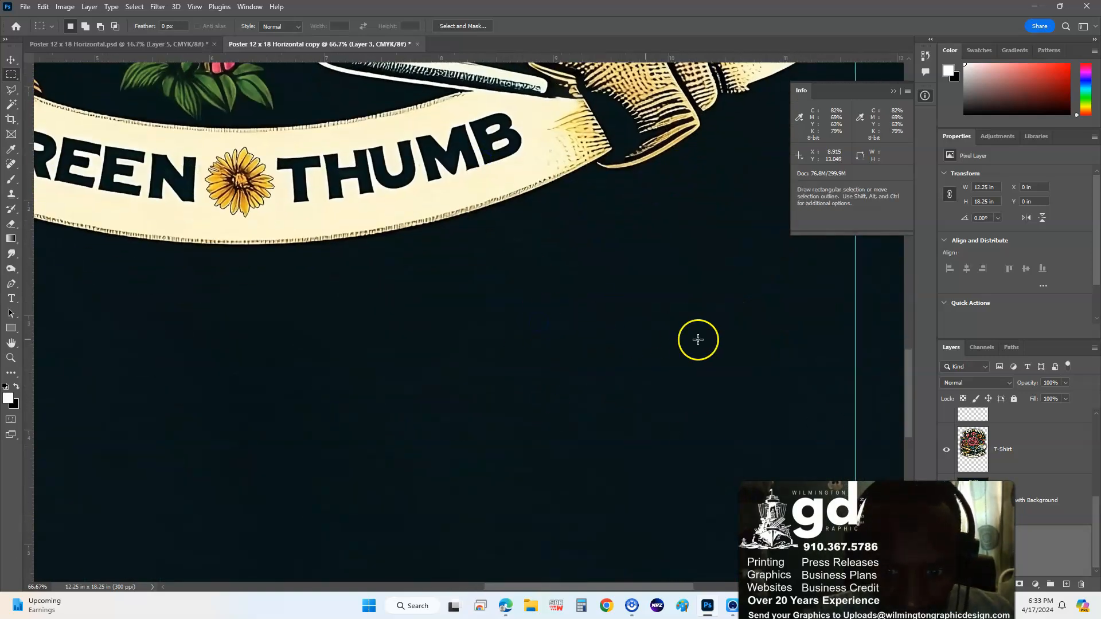
pyautogui.hotkey('ctrl', '-')
pyautogui.hotkey('ctrl', '-')
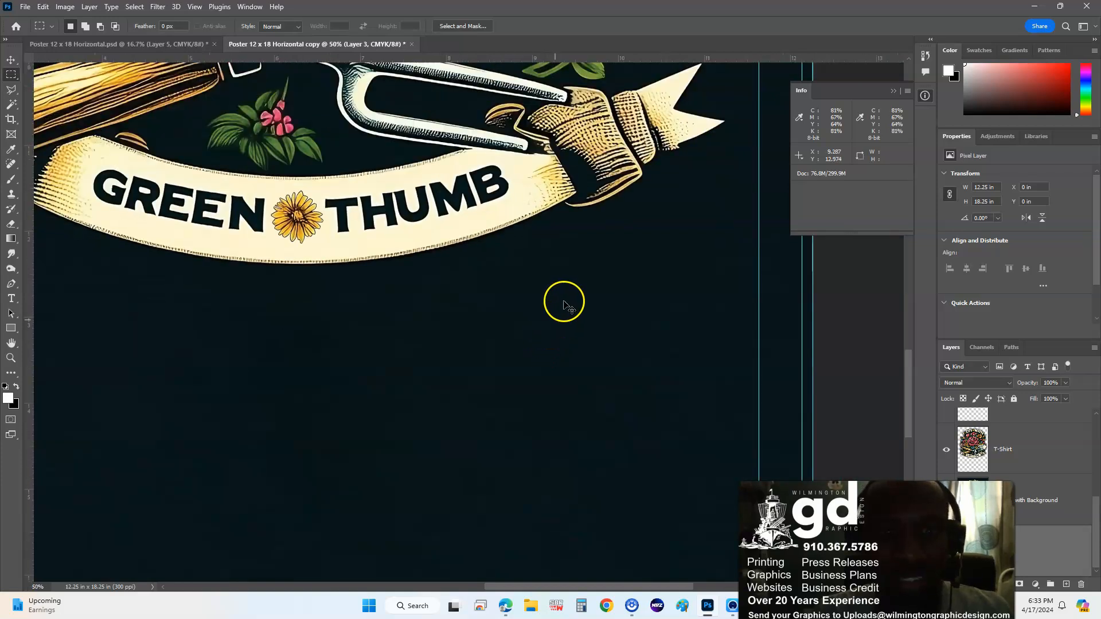
pyautogui.moveTo(656, 419); pyautogui.dragTo(671, 534)
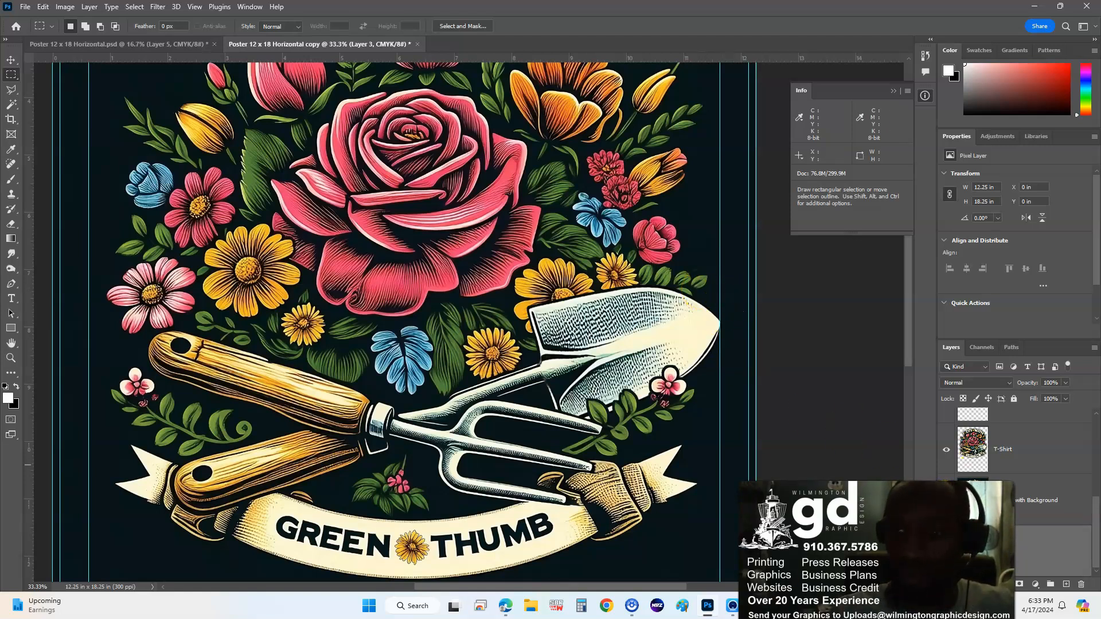
# - Move the pink shadow layer above 'with Background' and make the T-Shirt layer active
pyautogui.moveTo(1035, 550); pyautogui.dragTo(1034, 487)
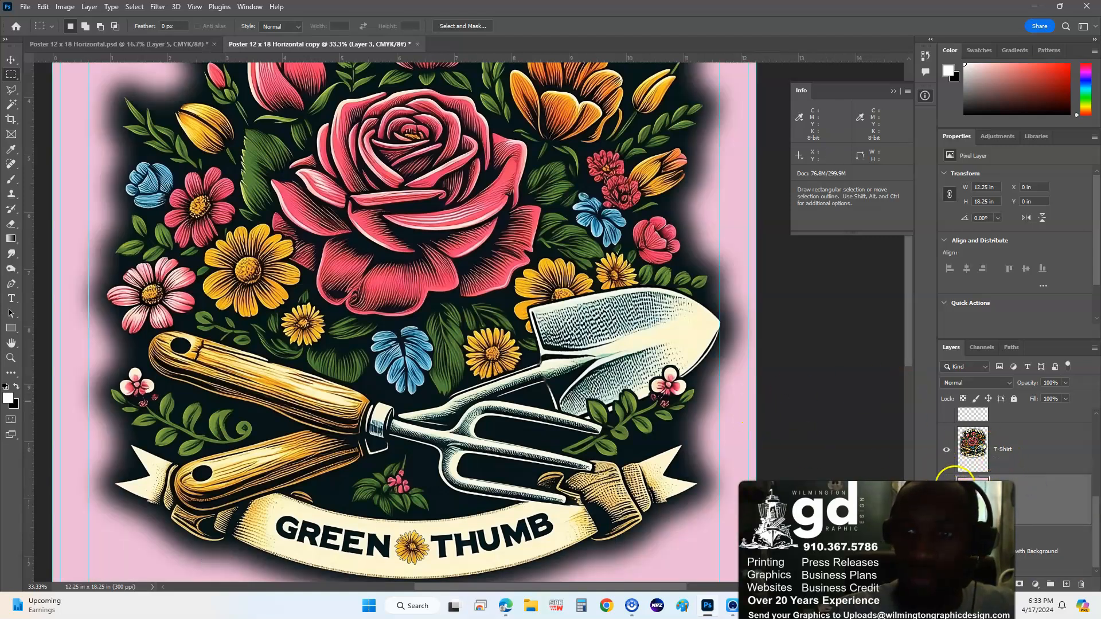
pyautogui.click(1012, 450)
pyautogui.moveTo(593, 223); pyautogui.dragTo(591, 359)
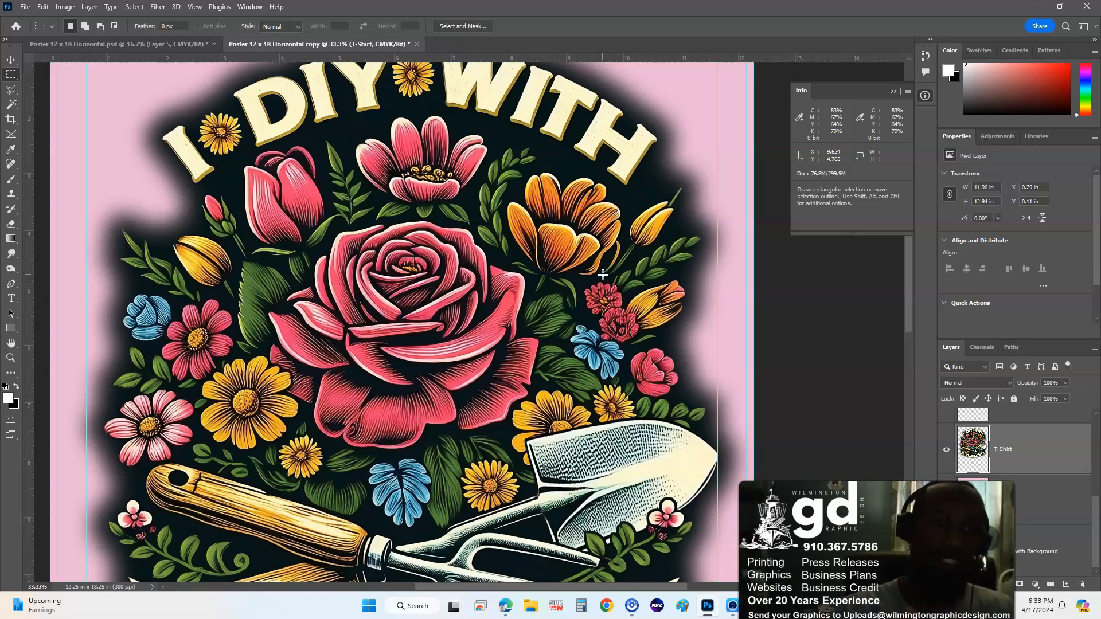
pyautogui.click(647, 291)
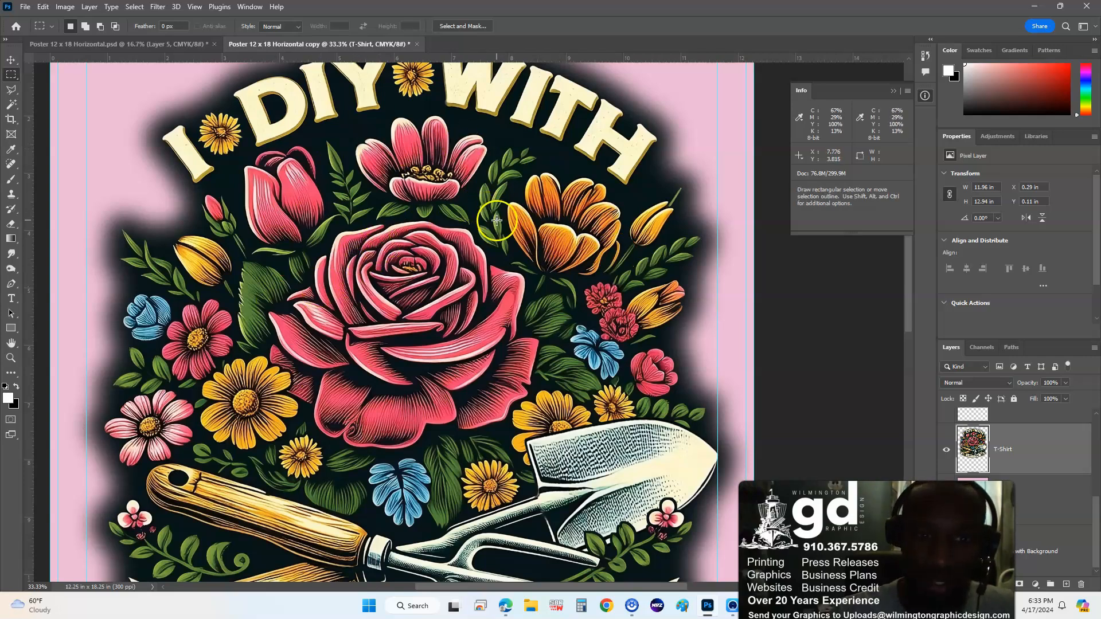
pyautogui.hotkey('ctrl', '-')
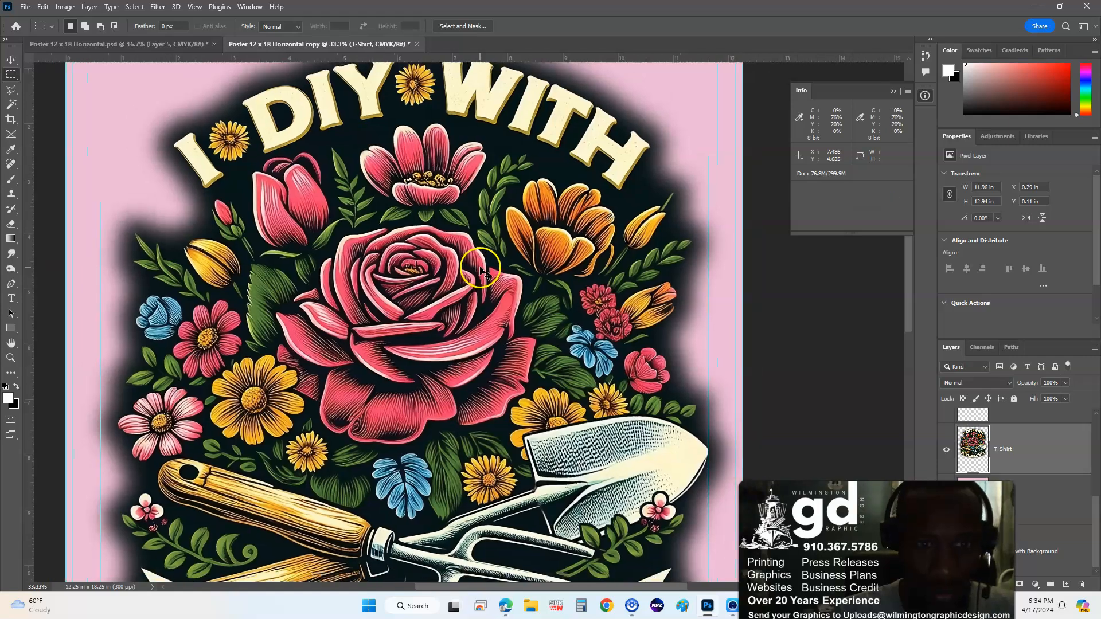
pyautogui.moveTo(549, 337); pyautogui.dragTo(549, 249)
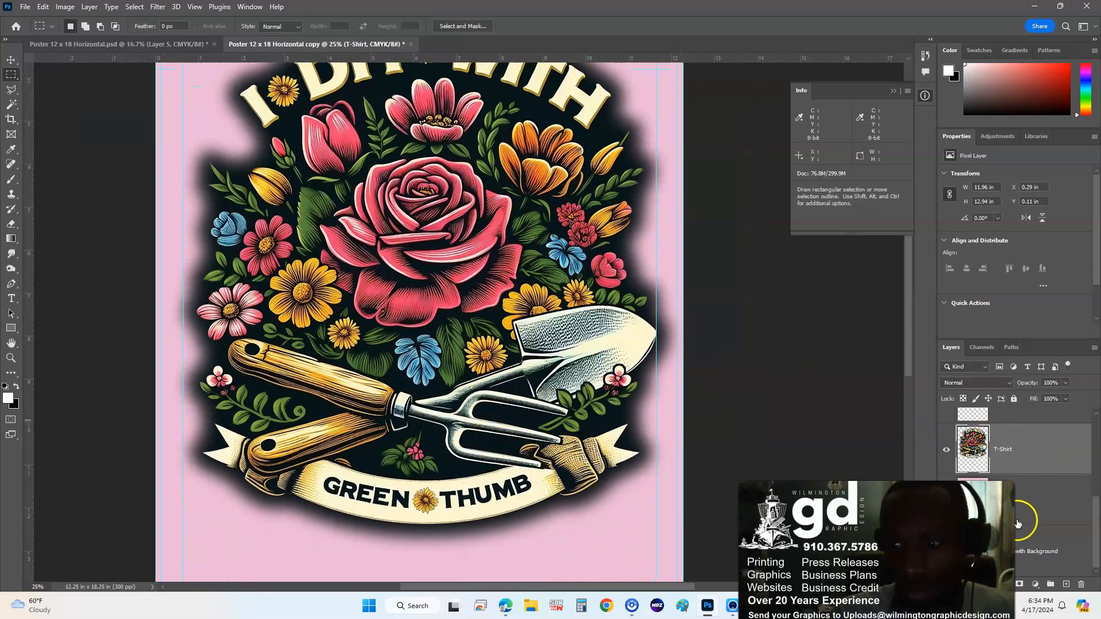
# - Hide the T-Shirt layer, show the Sticker layer, and load its artwork outline as a selection
pyautogui.scroll(1, 1020, 516)
pyautogui.click(952, 476)
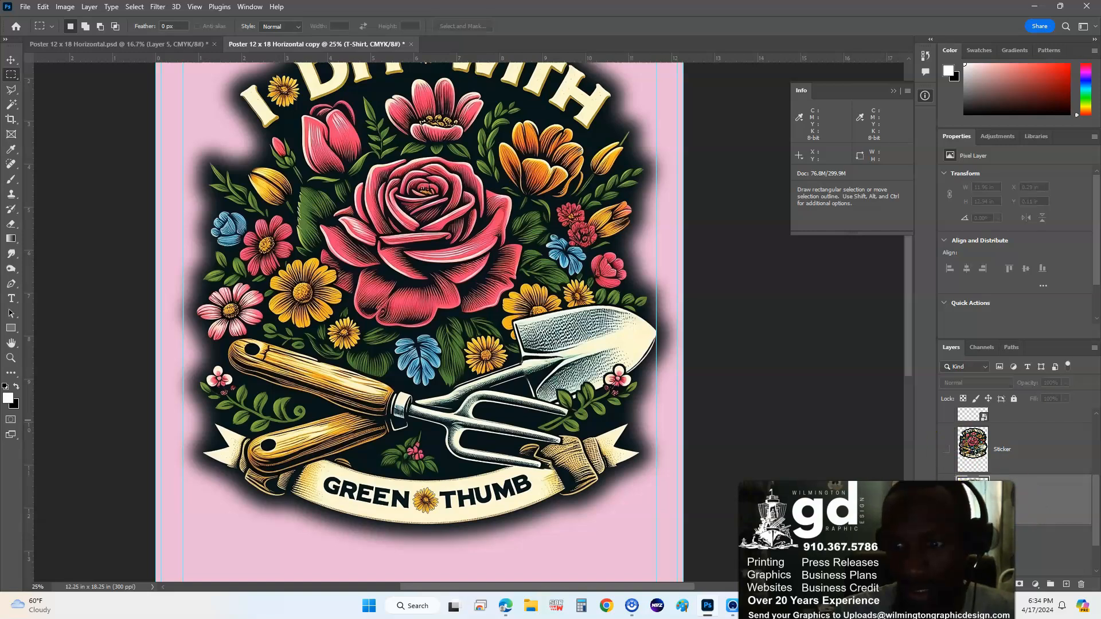
pyautogui.click(945, 453)
pyautogui.moveTo(444, 231); pyautogui.dragTo(433, 287)
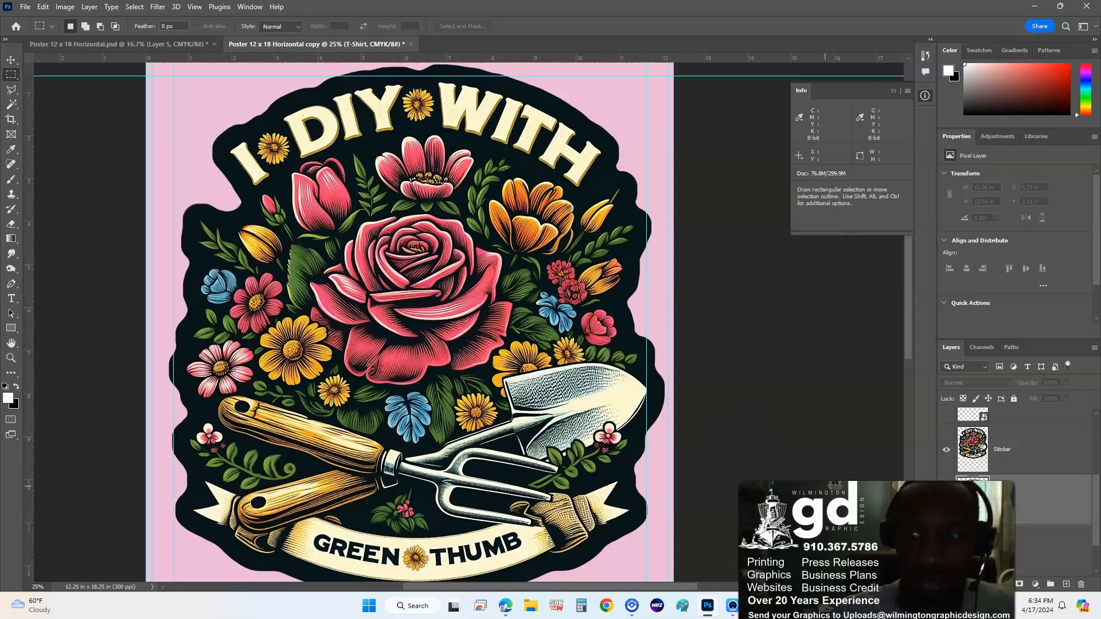
pyautogui.keyDown('ctrl'); pyautogui.click(968, 446); pyautogui.keyUp('ctrl')
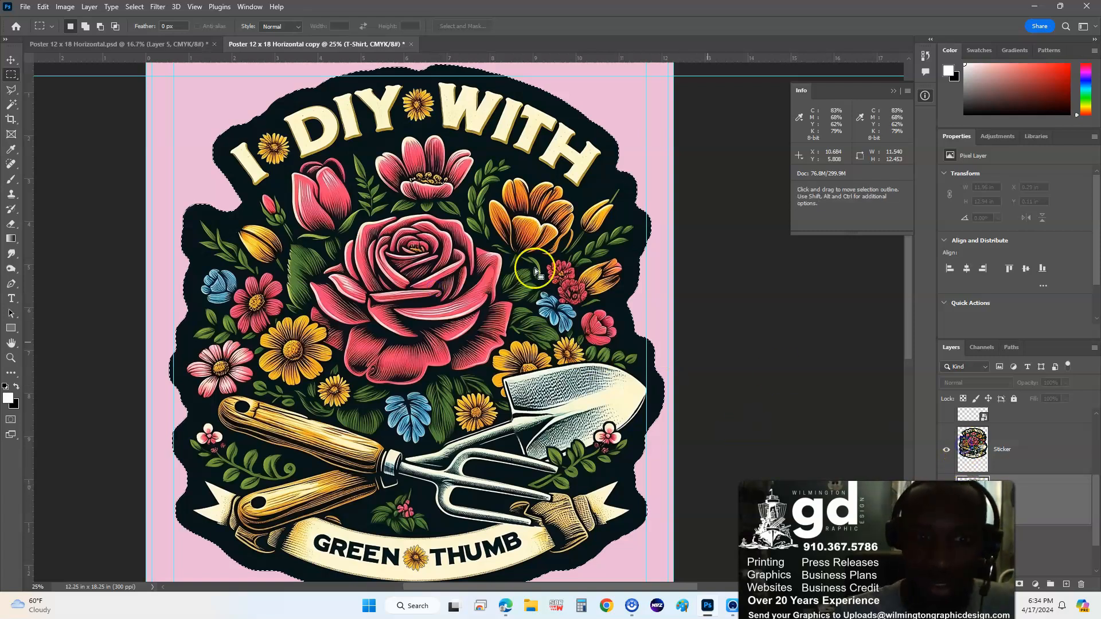
# - Contract the selection by 50, invert it, and delete the Sticker pixels outside
pyautogui.click(135, 6)
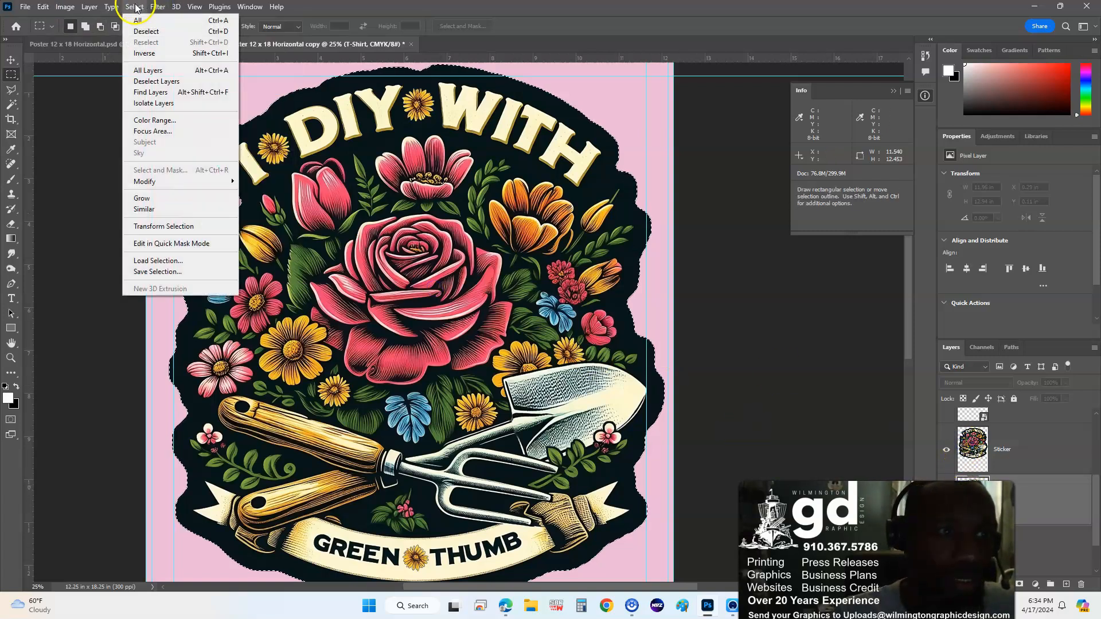
pyautogui.moveTo(218, 184)
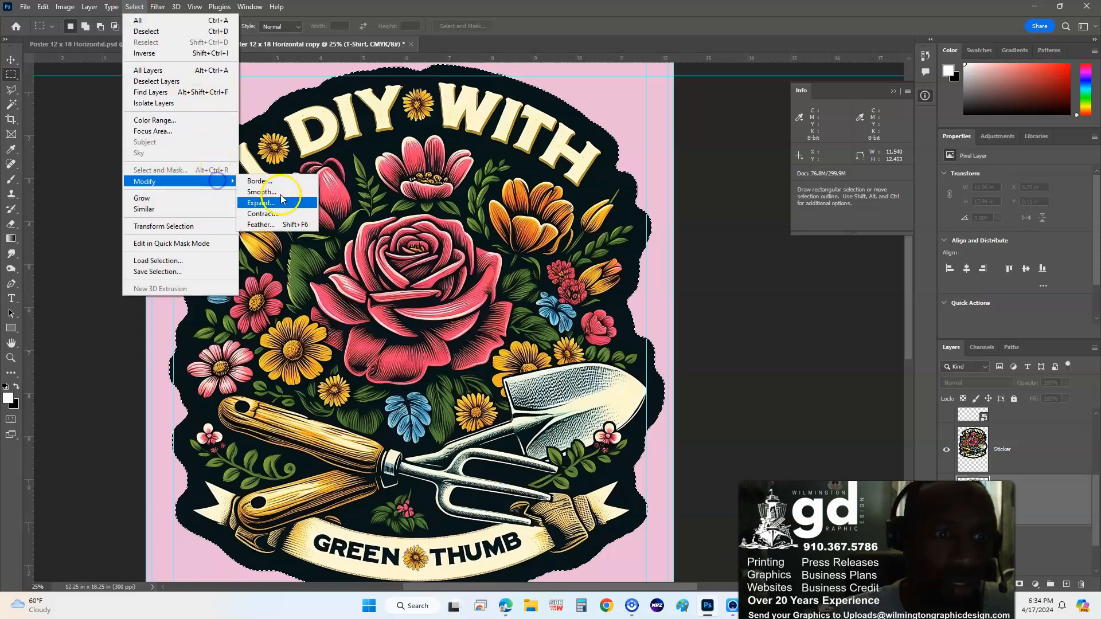
pyautogui.click(290, 216)
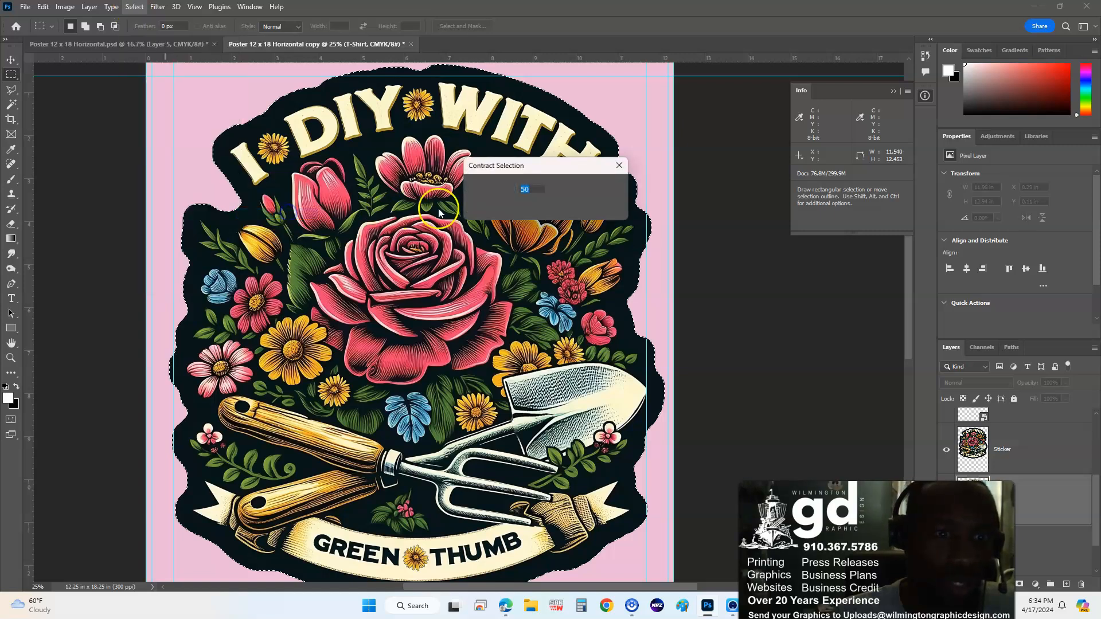
pyautogui.press('Return')
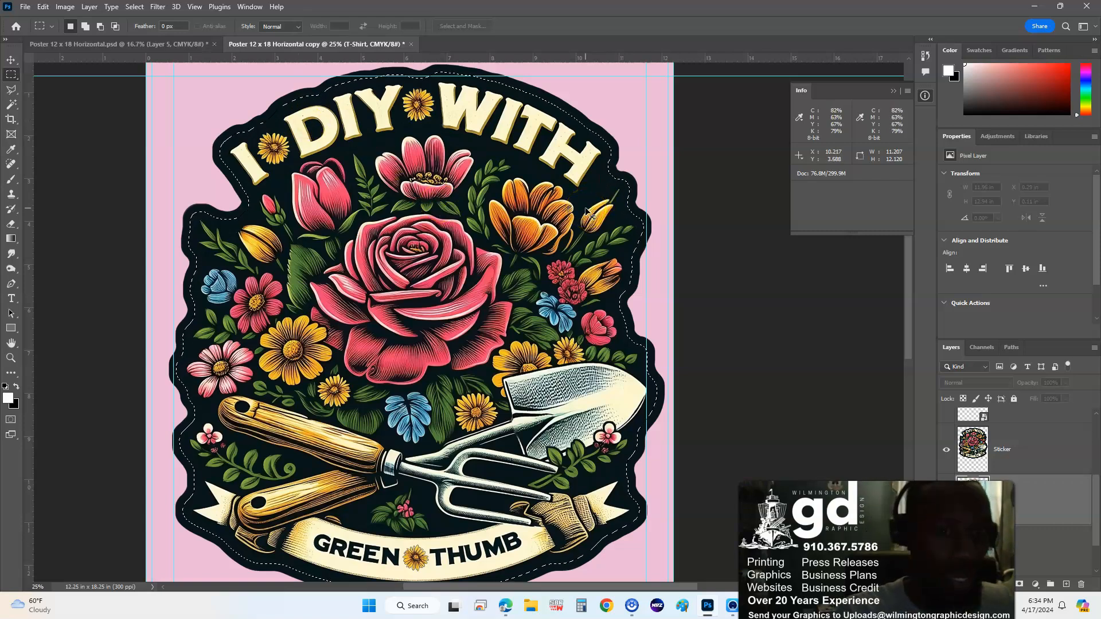
pyautogui.hotkey('shift', 'ctrl', 'i')
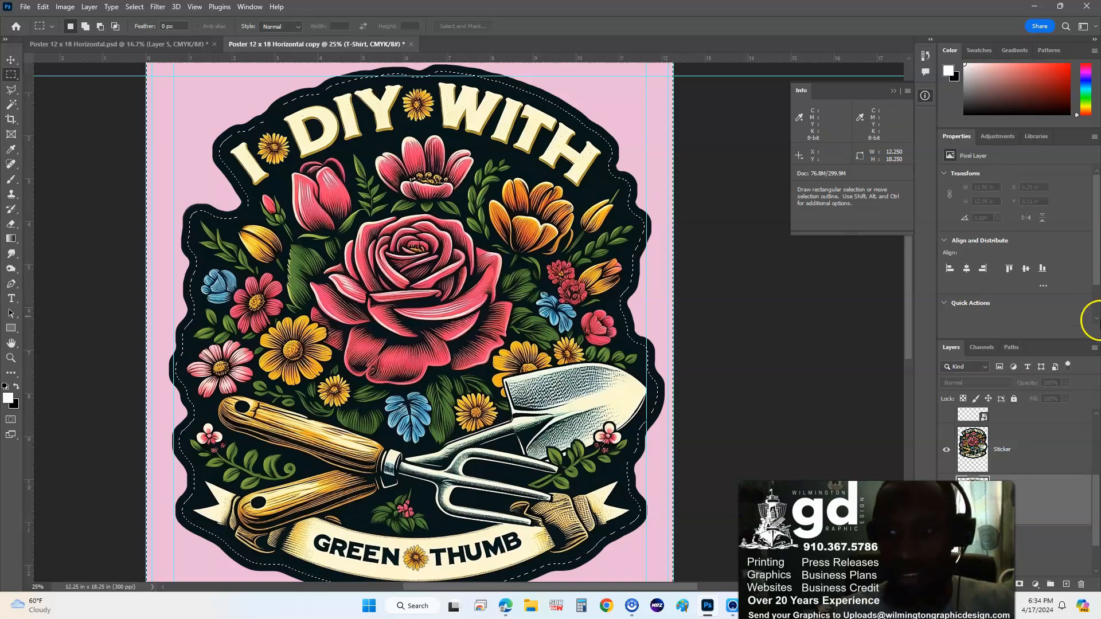
pyautogui.click(1061, 449)
pyautogui.press('Delete')
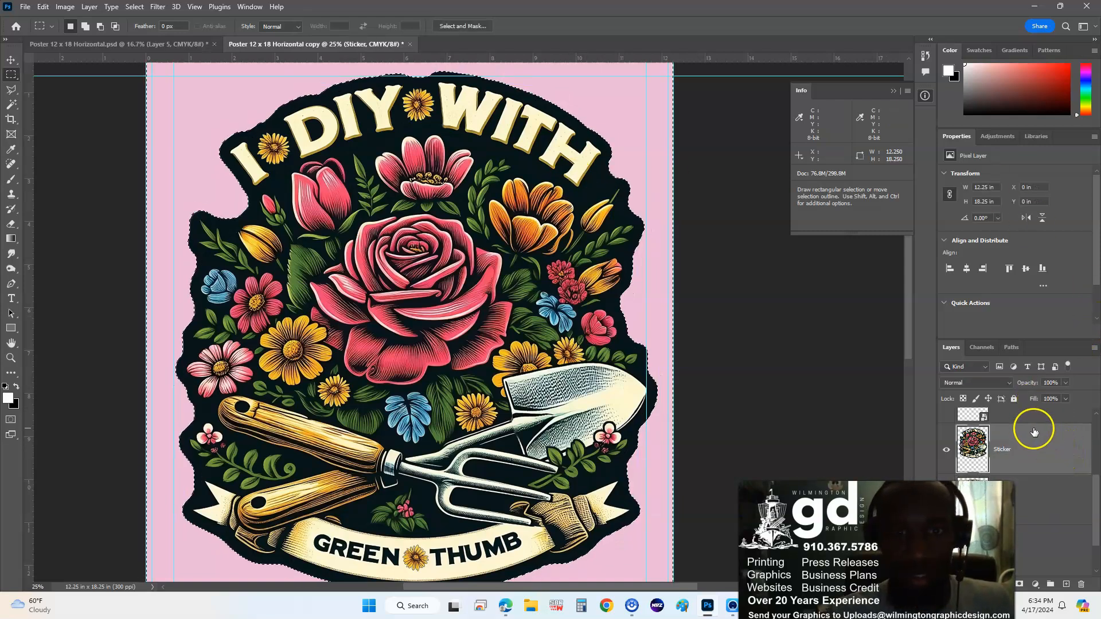
pyautogui.hotkey('ctrl', 'd')
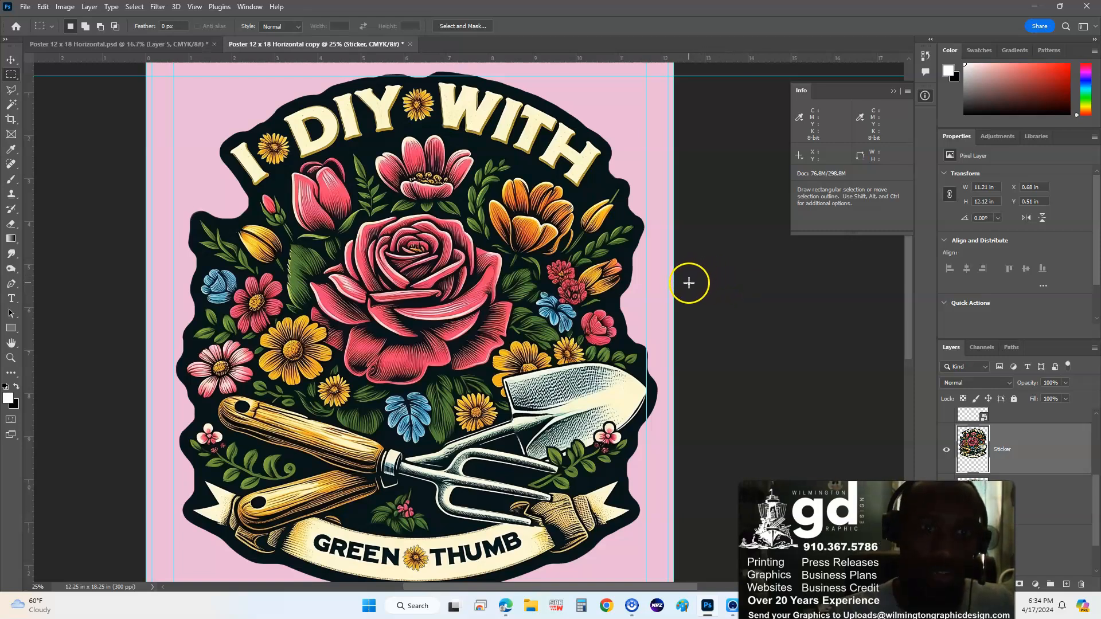
# - Undo the border deletion and deselect, restoring the Sticker layer's full black outline
pyautogui.moveTo(610, 272); pyautogui.dragTo(533, 265)
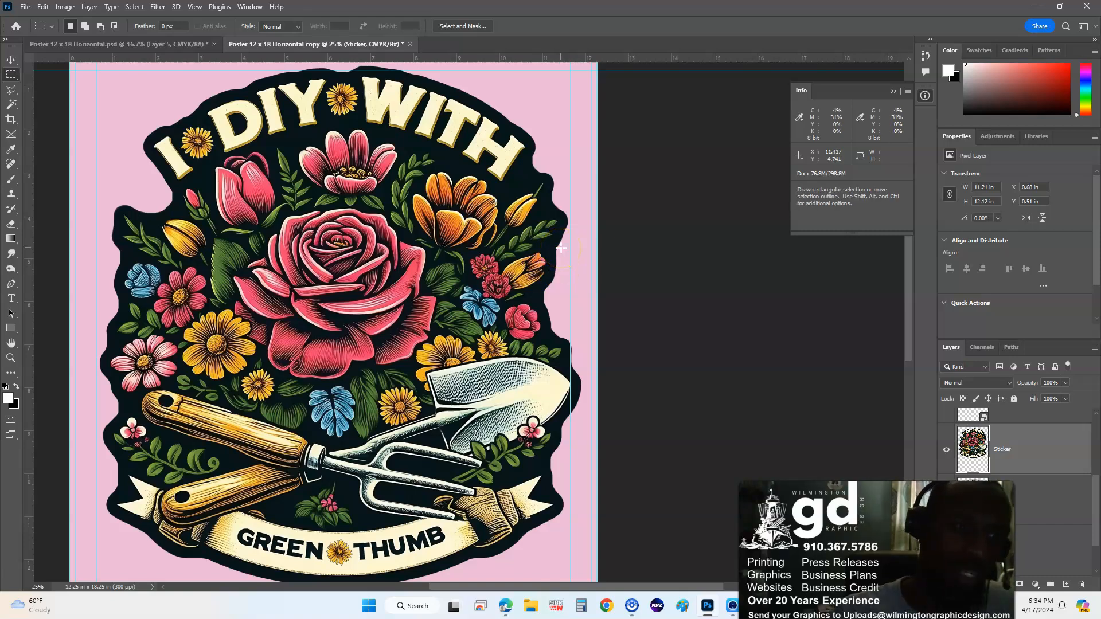
pyautogui.hotkey('ctrl', 'z')
pyautogui.hotkey('ctrl', 'z')
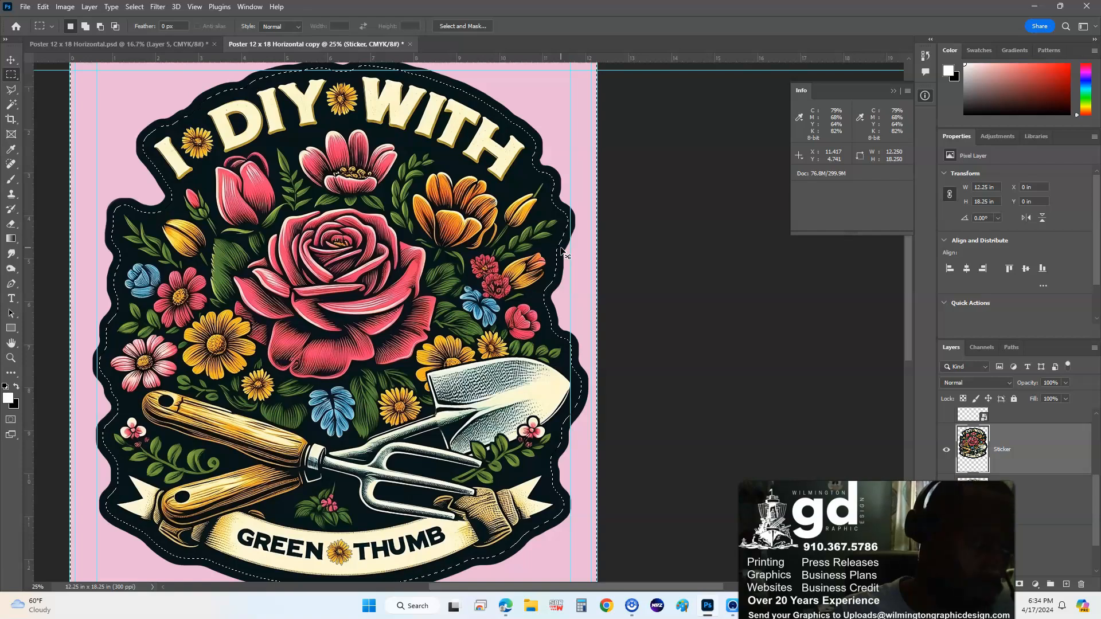
pyautogui.hotkey('ctrl', 'd')
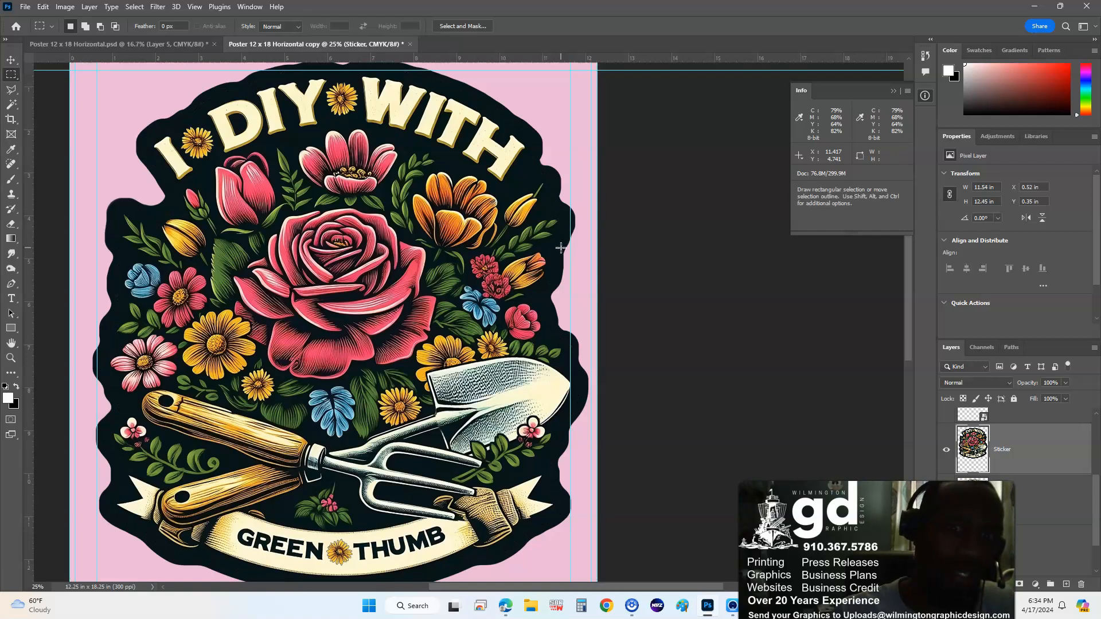
pyautogui.moveTo(523, 242); pyautogui.dragTo(578, 260)
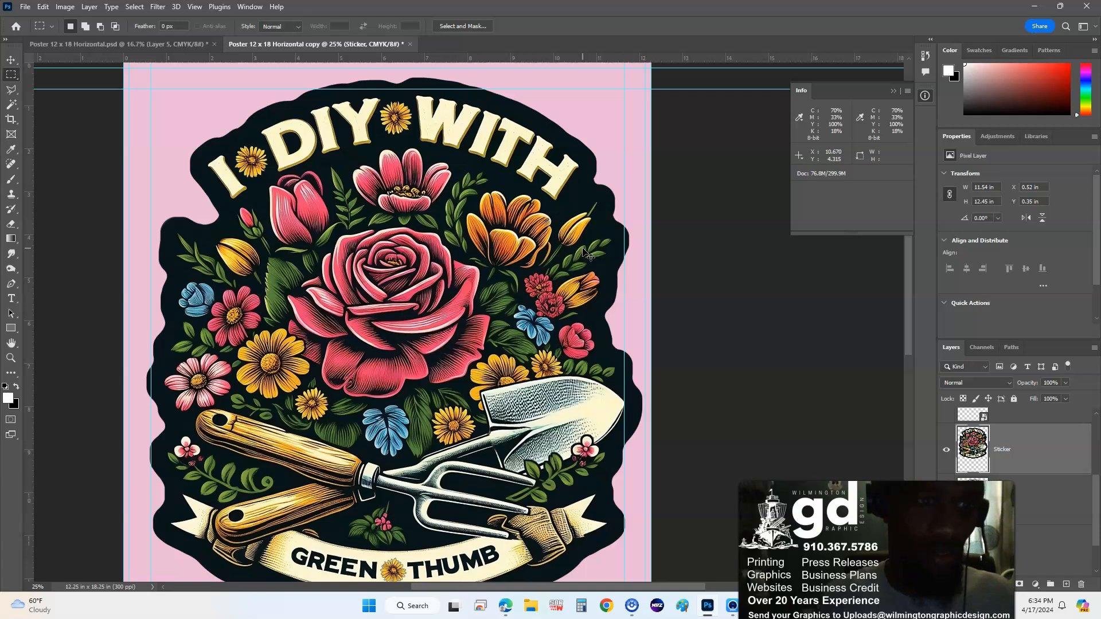
pyautogui.hotkey('ctrl', 'z')
pyautogui.hotkey('ctrl', 'z')
pyautogui.hotkey('ctrl', 'd')
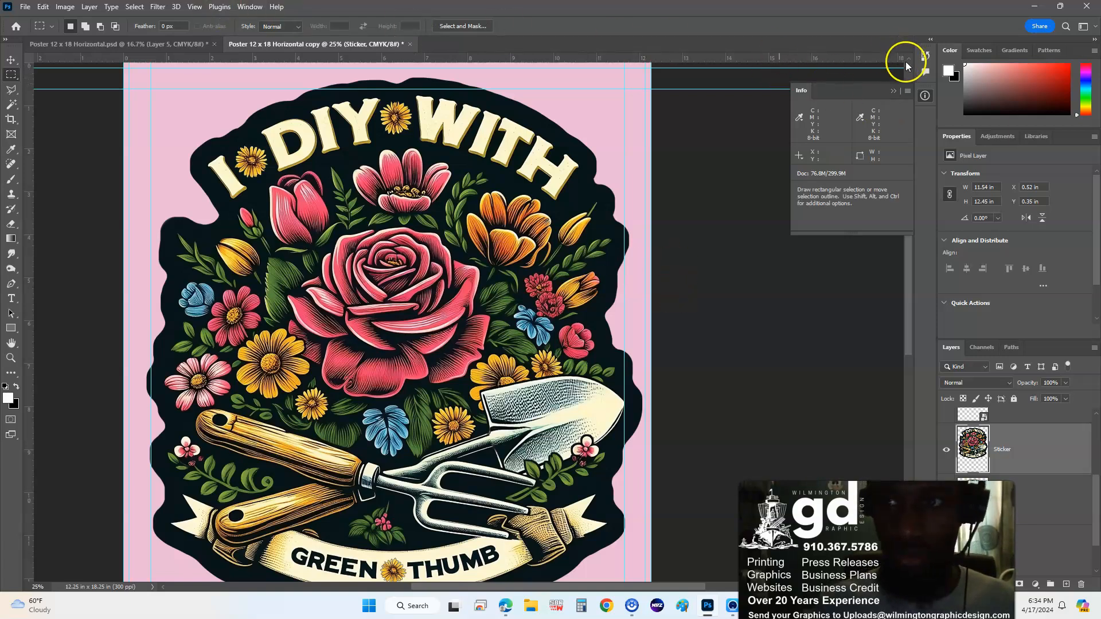
pyautogui.click(925, 55)
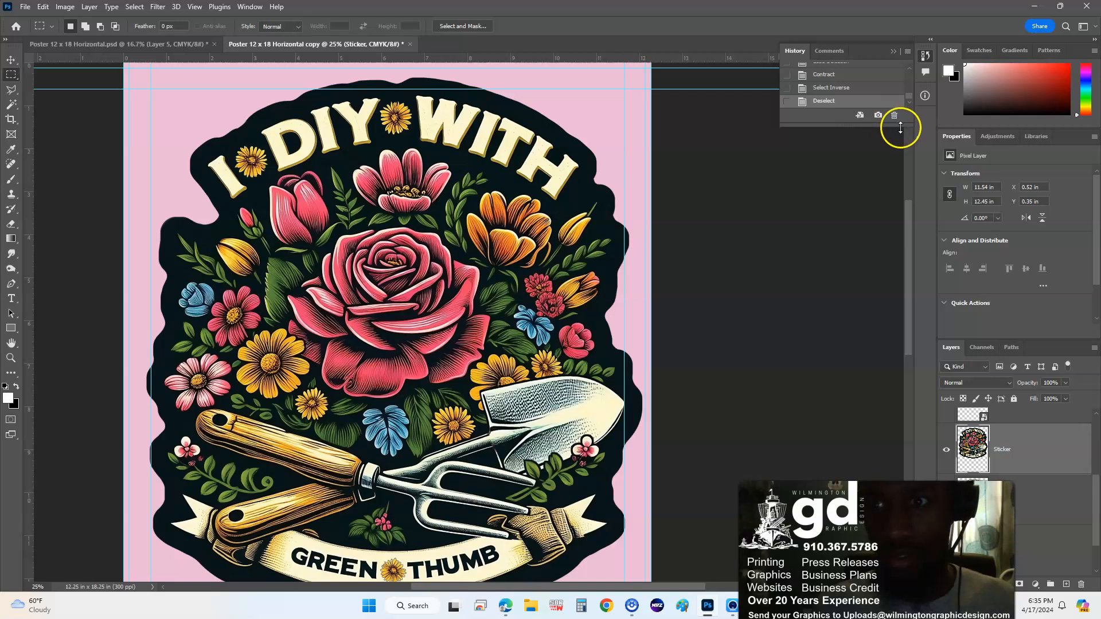
pyautogui.moveTo(900, 128); pyautogui.dragTo(904, 229)
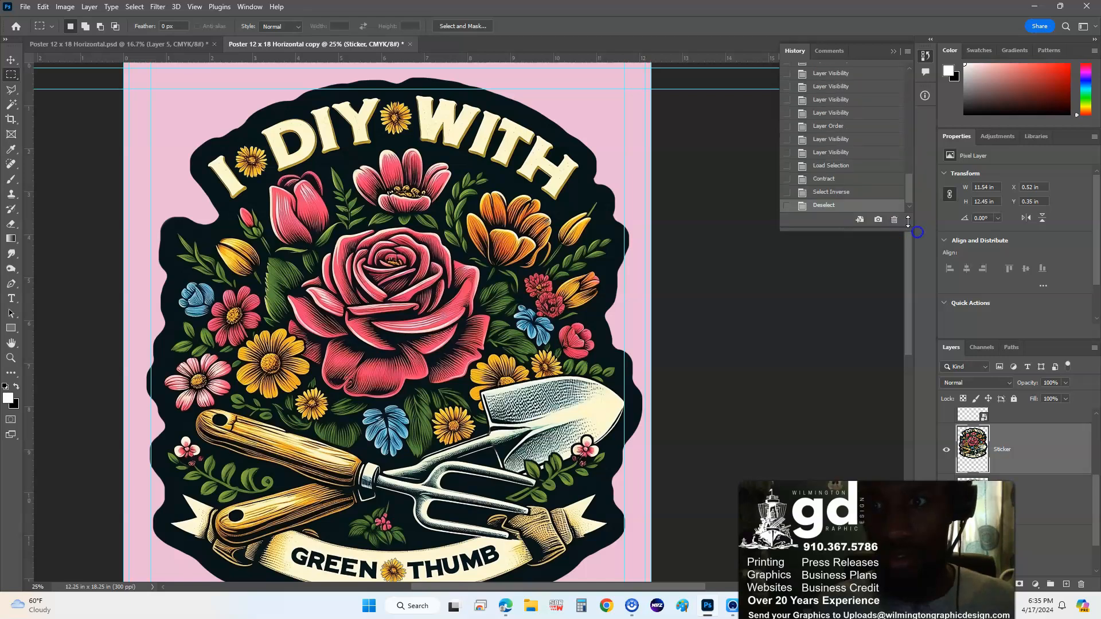
pyautogui.click(853, 182)
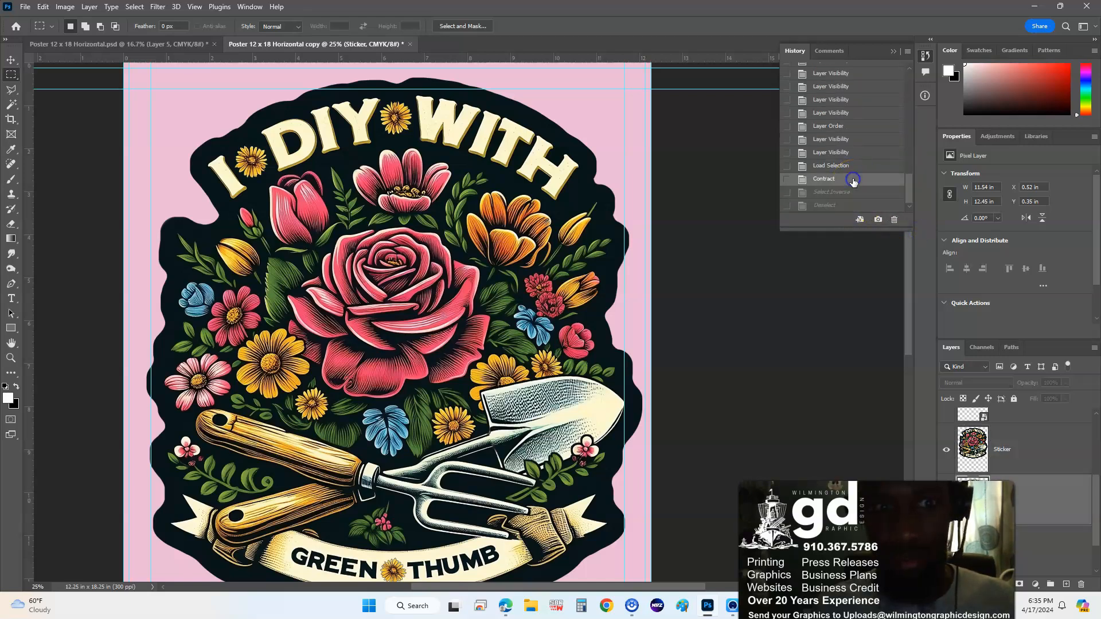
pyautogui.click(853, 166)
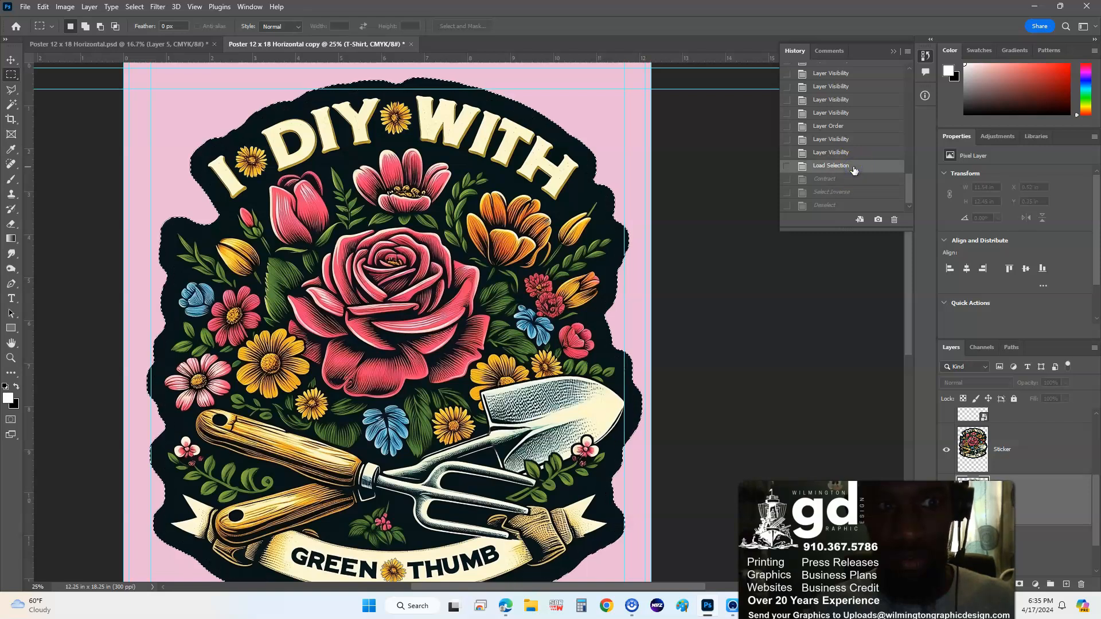
pyautogui.click(854, 192)
pyautogui.click(854, 205)
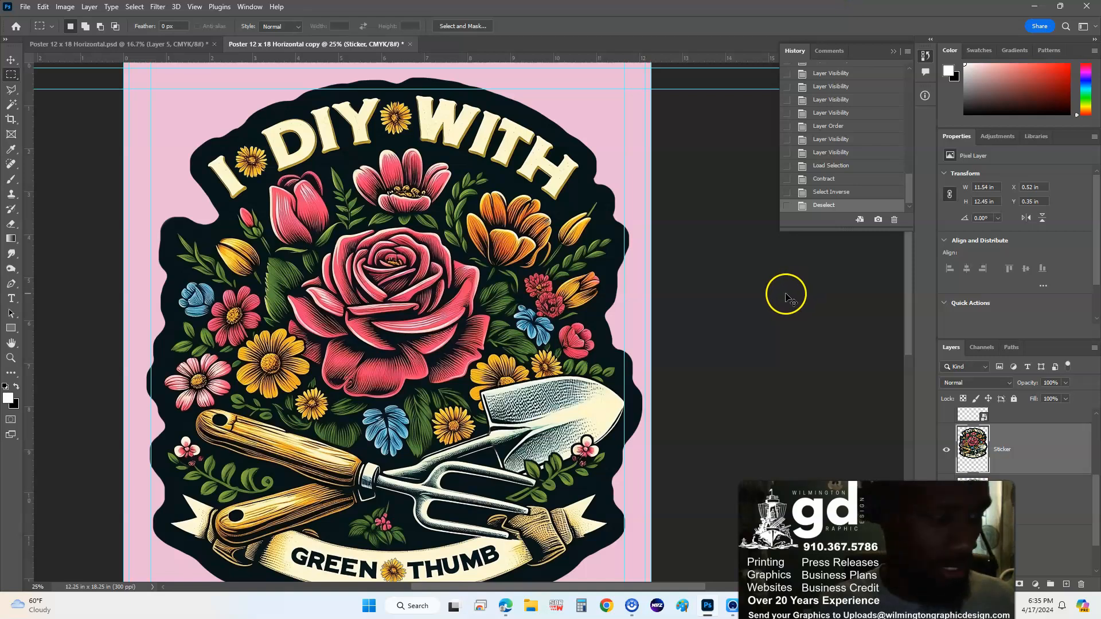
pyautogui.keyDown('ctrl'); pyautogui.click(965, 447); pyautogui.keyUp('ctrl')
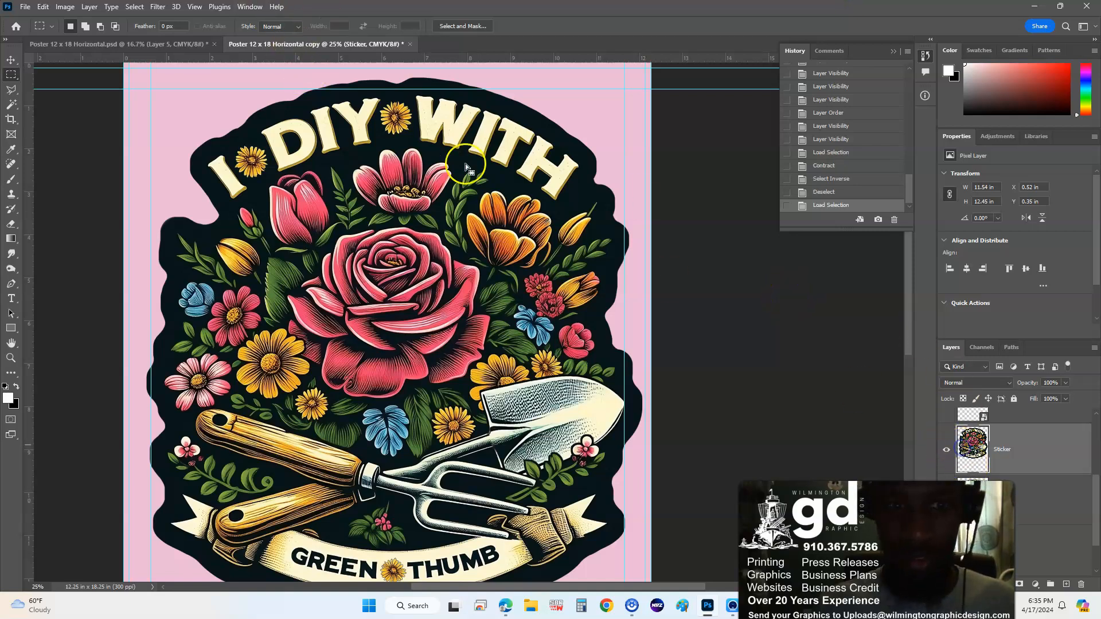
pyautogui.click(112, 7)
pyautogui.moveTo(134, 6)
pyautogui.moveTo(218, 182)
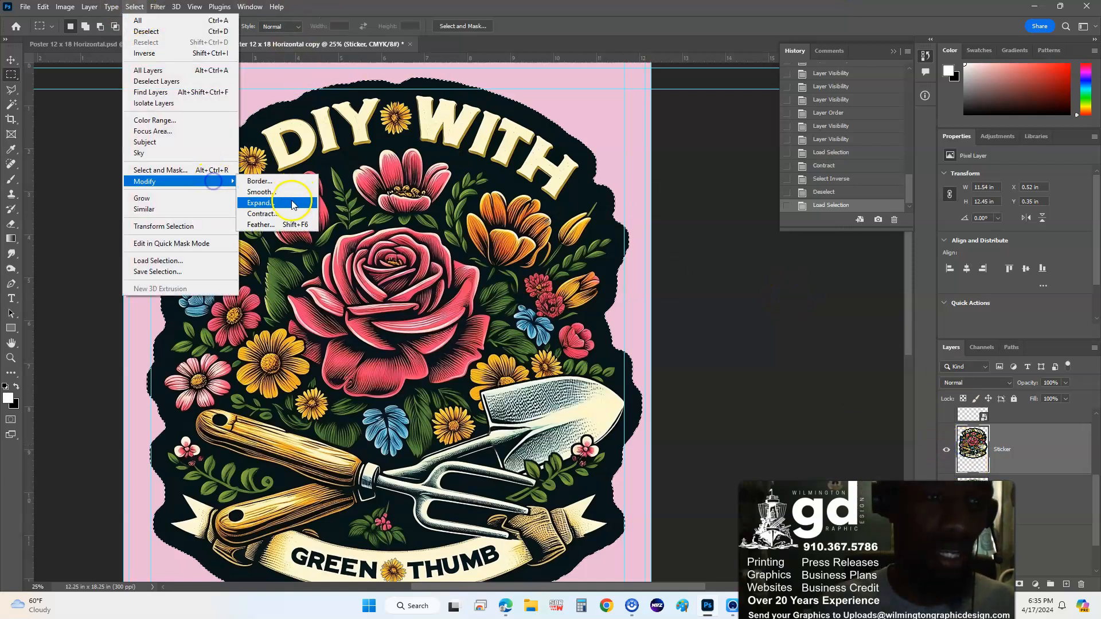
pyautogui.click(290, 213)
pyautogui.press('Return')
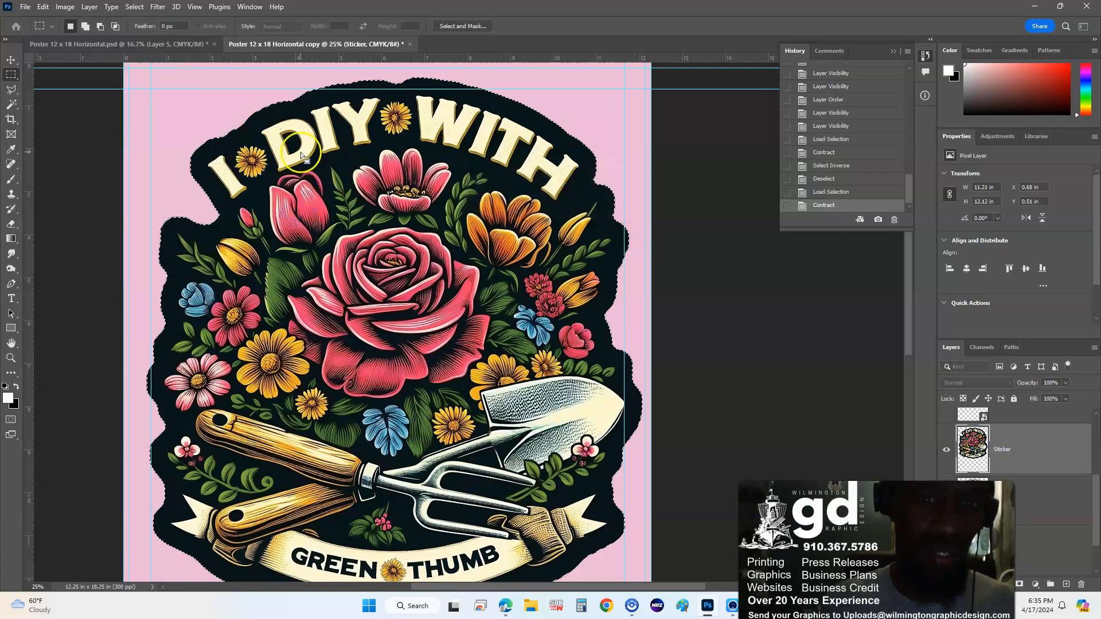
pyautogui.hotkey('ctrl', 'shift', 'i')
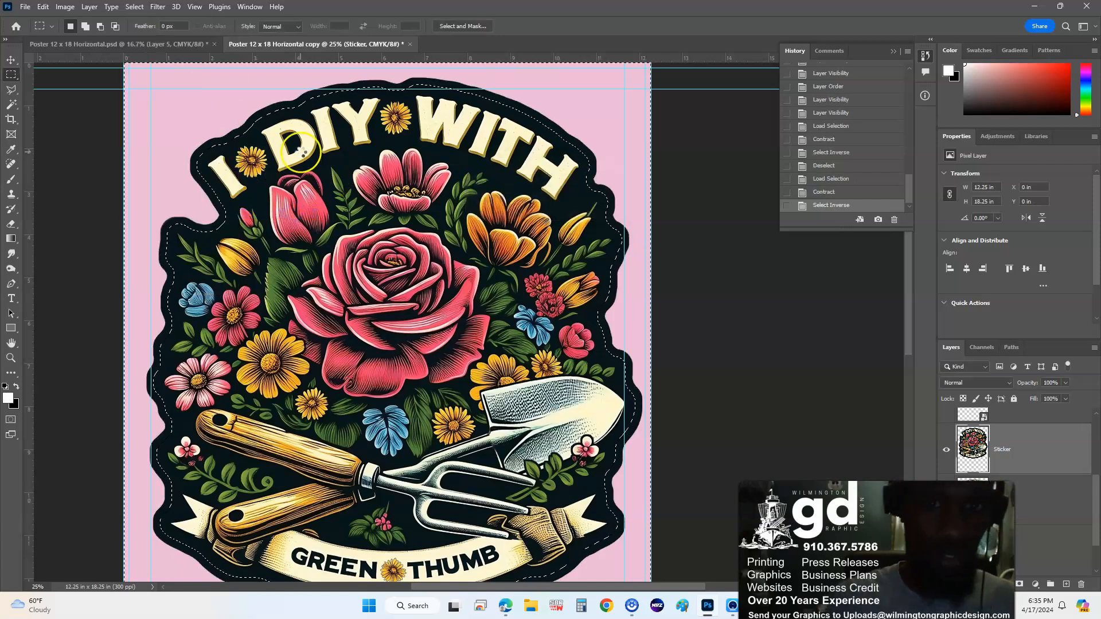
pyautogui.press('Delete')
pyautogui.hotkey('ctrl', 'd')
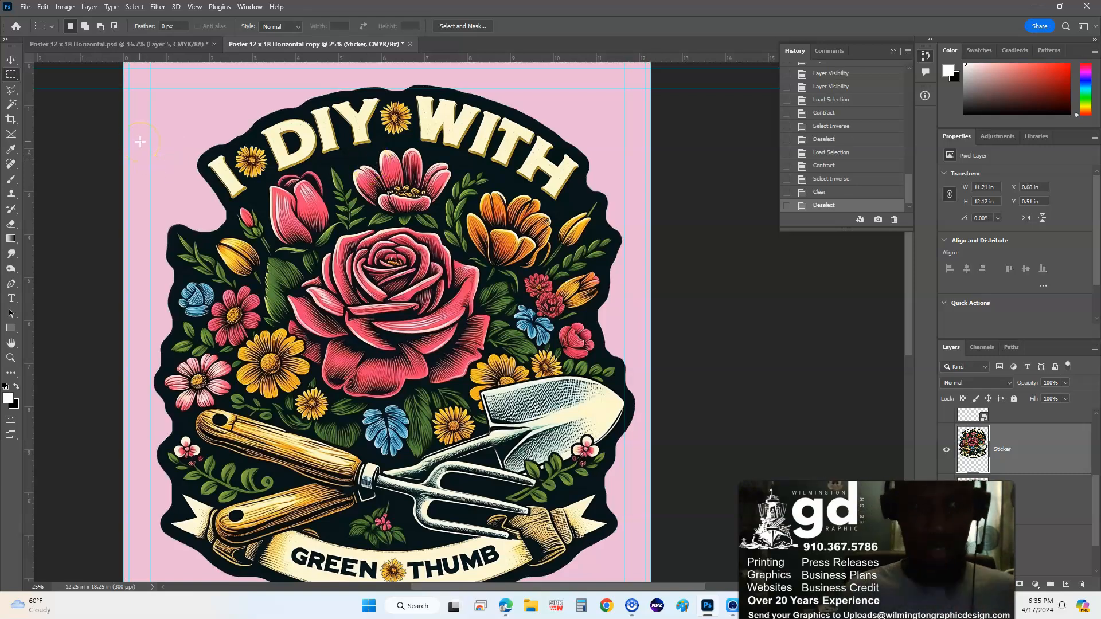
pyautogui.hotkey('ctrl', 'z')
pyautogui.hotkey('ctrl', 'z')
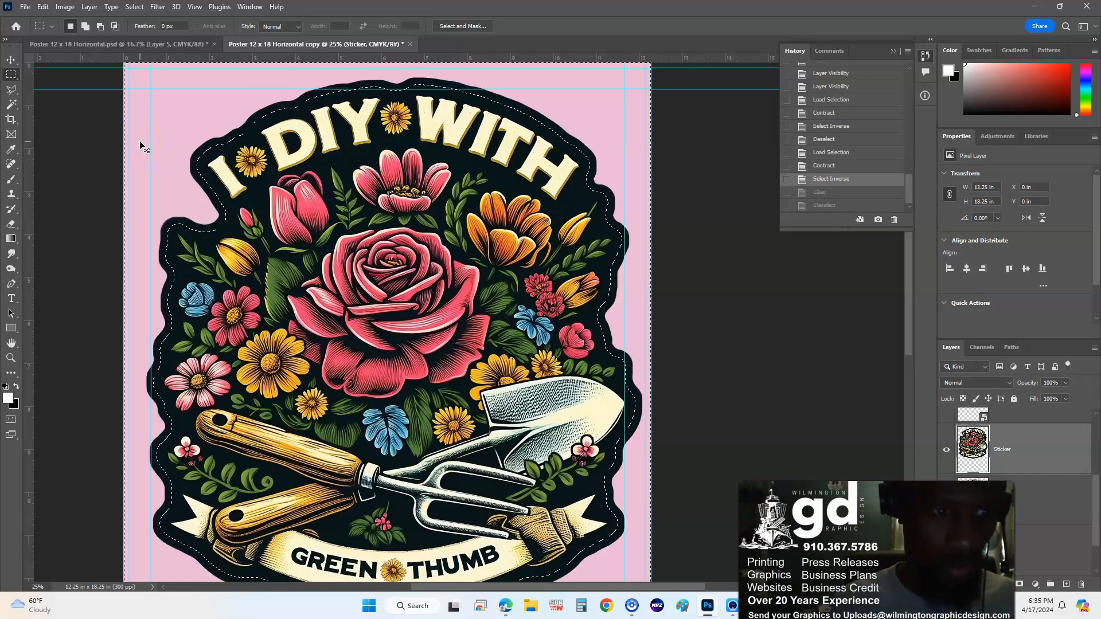
pyautogui.hotkey('ctrl', 'd')
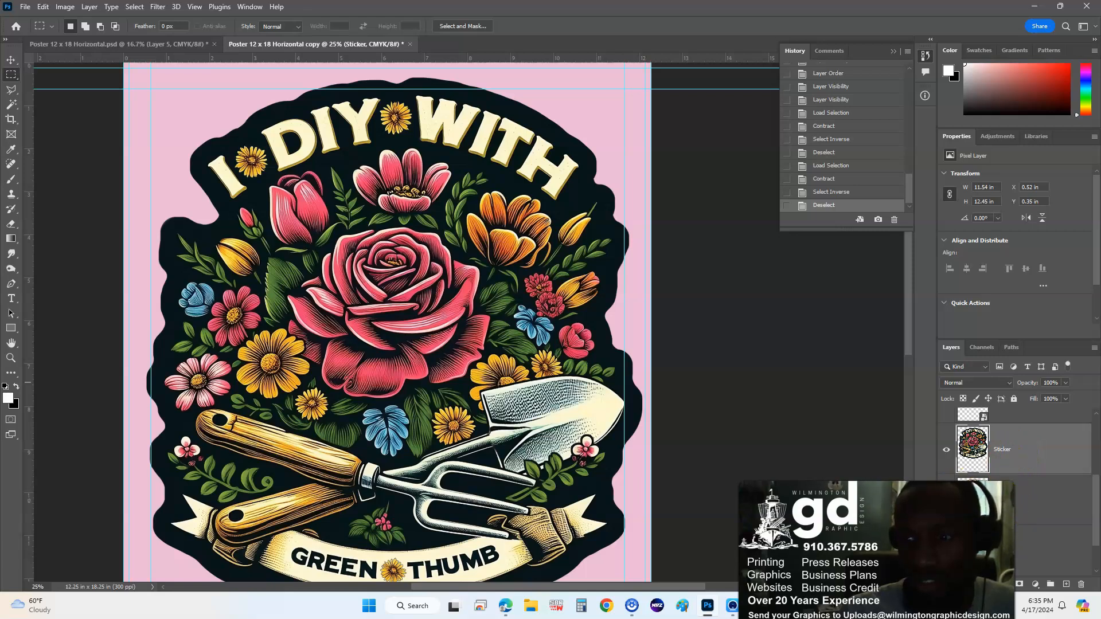
pyautogui.scroll(1, 1018, 507)
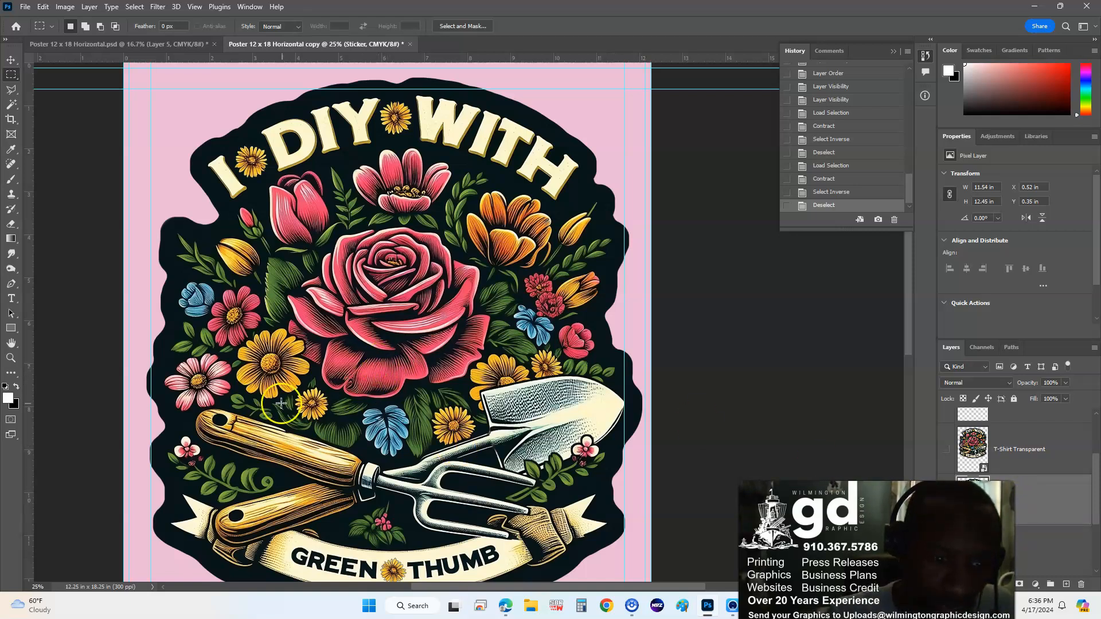
# - Scroll down the canvas and switch to the Move tool
pyautogui.scroll(-1, 389, 427)
pyautogui.scroll(-5, 389, 427)
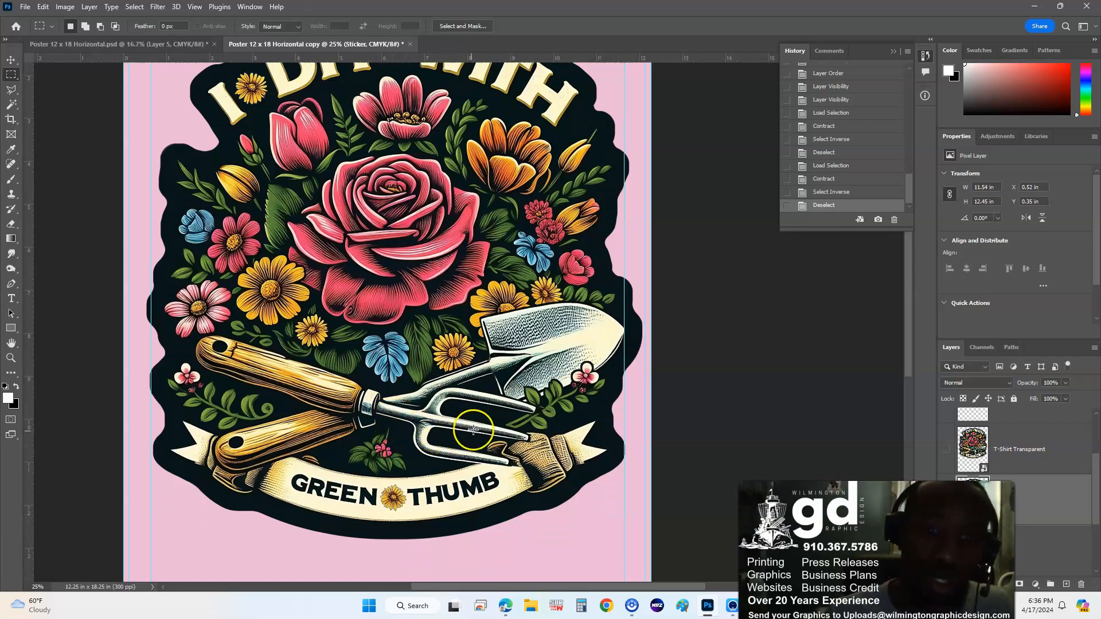
pyautogui.press('v')
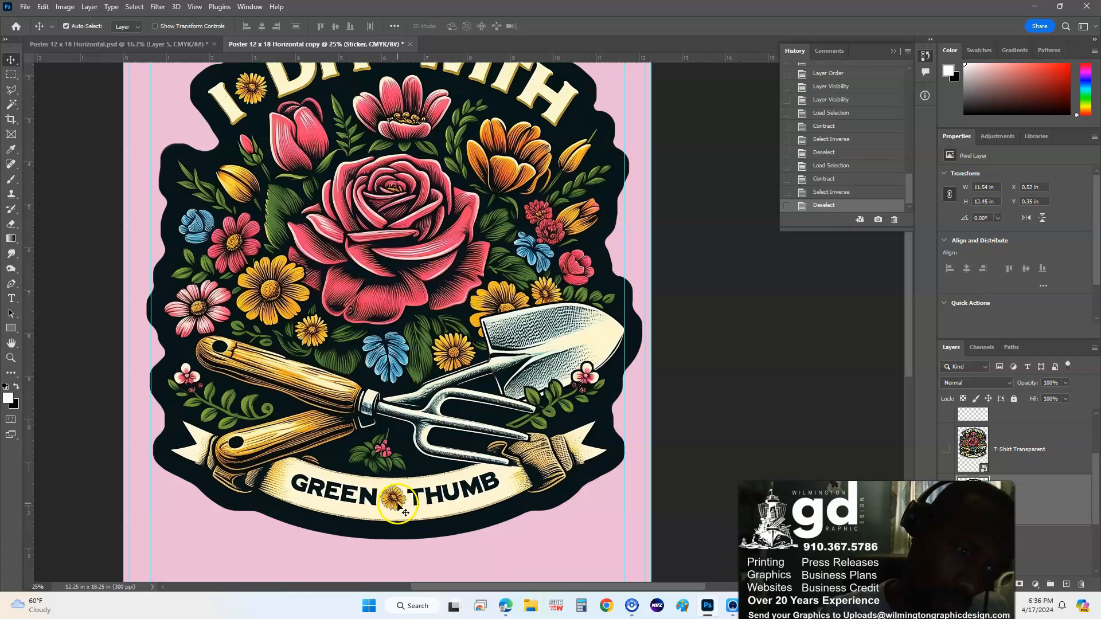
# - Drag the sticker down to about X 0.36 in, Y 2.77 in on the pink page
pyautogui.hotkey('ctrl', '-')
pyautogui.hotkey('ctrl', '-')
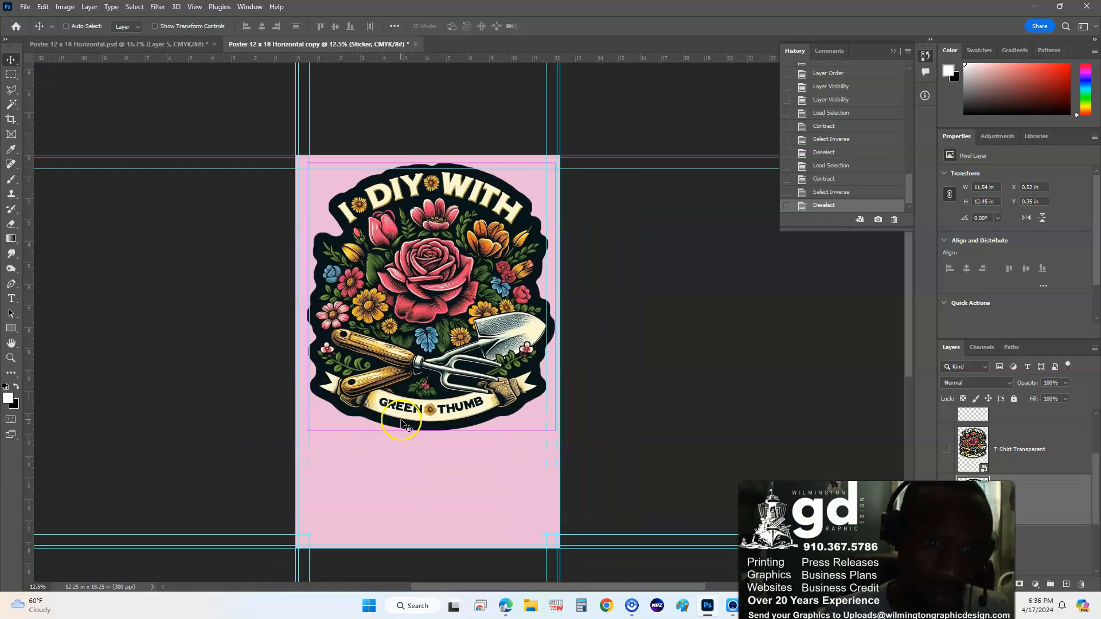
pyautogui.moveTo(424, 308); pyautogui.dragTo(426, 360)
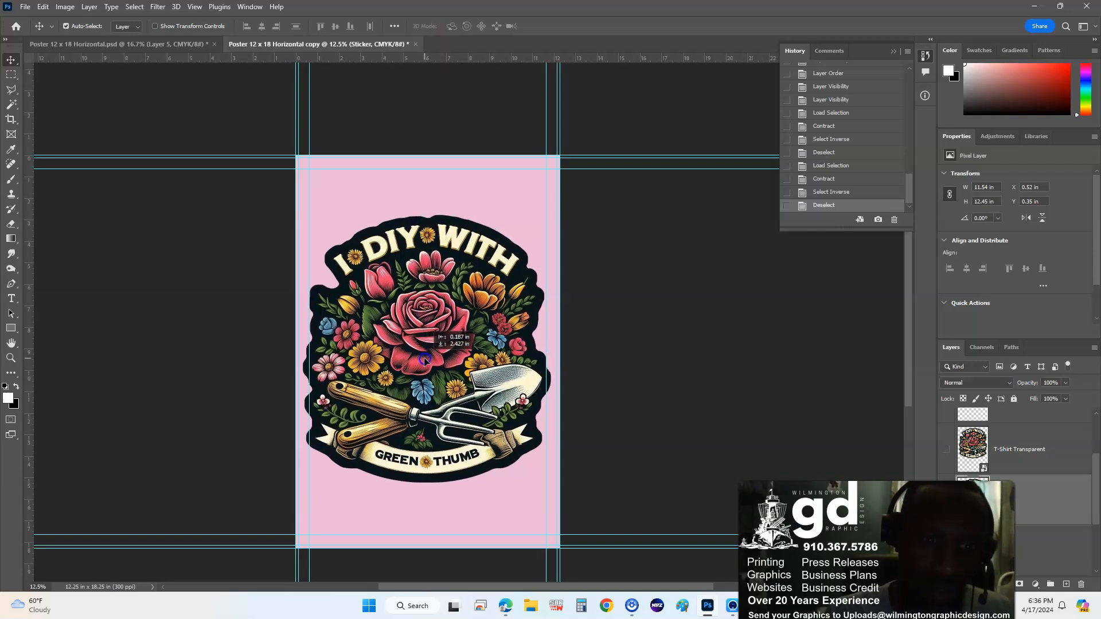
pyautogui.moveTo(425, 360); pyautogui.dragTo(422, 343)
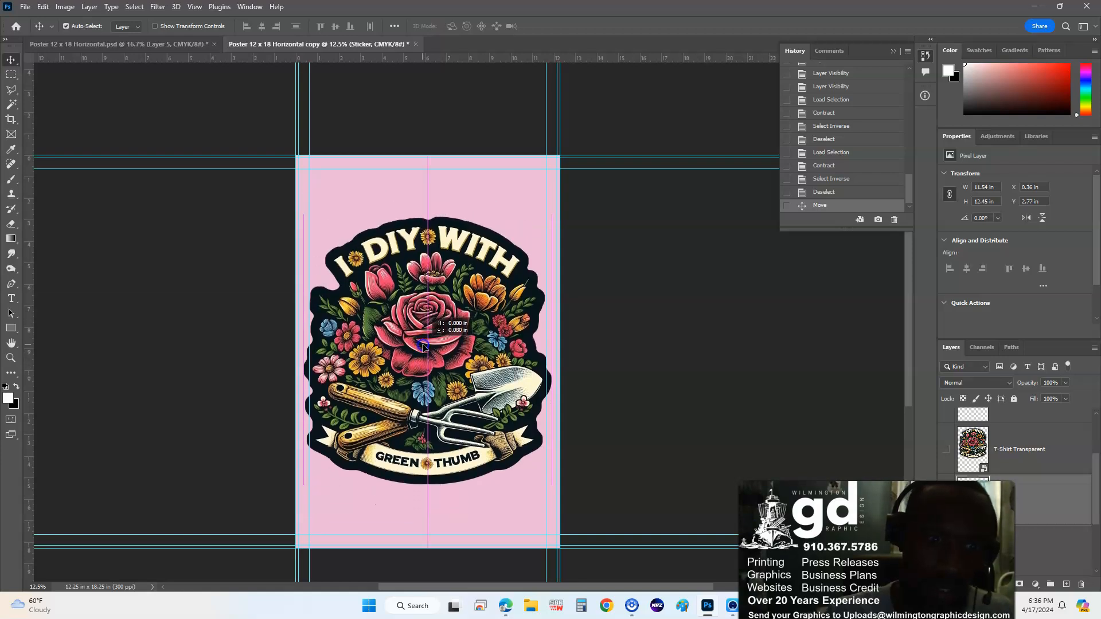
pyautogui.moveTo(423, 337); pyautogui.dragTo(422, 344)
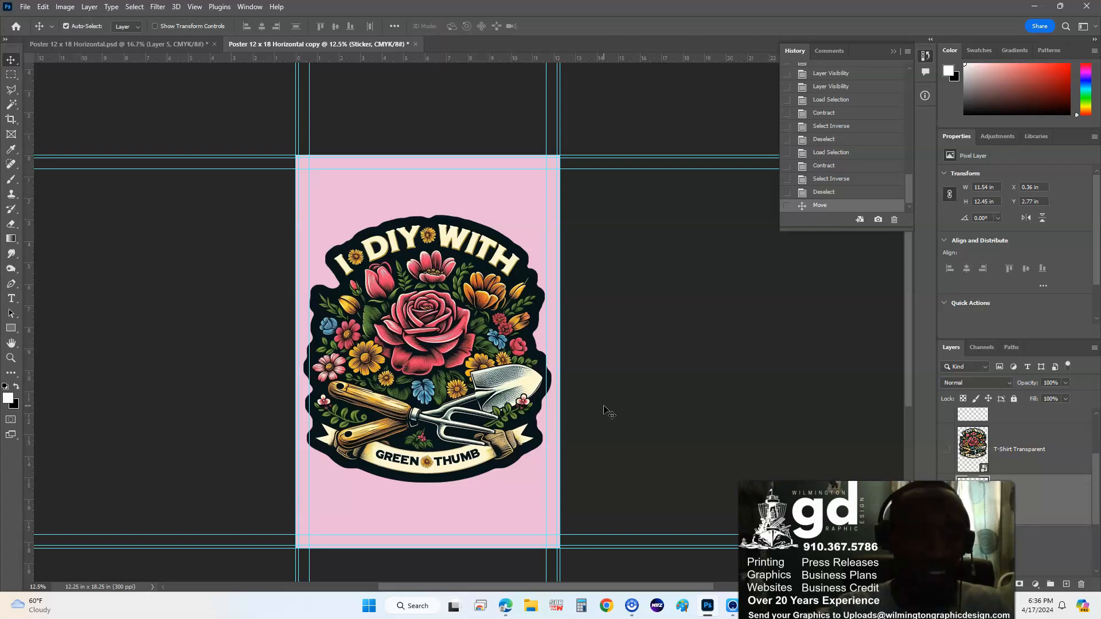
pyautogui.hotkey('ctrl', '+')
pyautogui.hotkey('ctrl', '+')
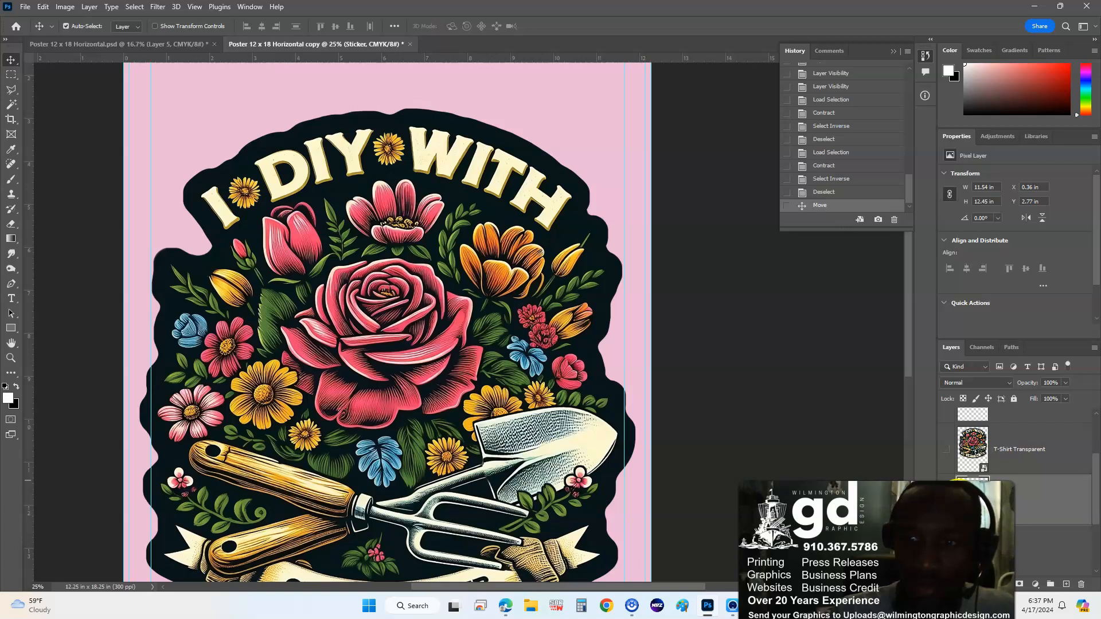
# - Hide the Sticker layer, show the T-Shirt Transparent layer, and move it down the page
pyautogui.click(945, 499)
pyautogui.click(946, 549)
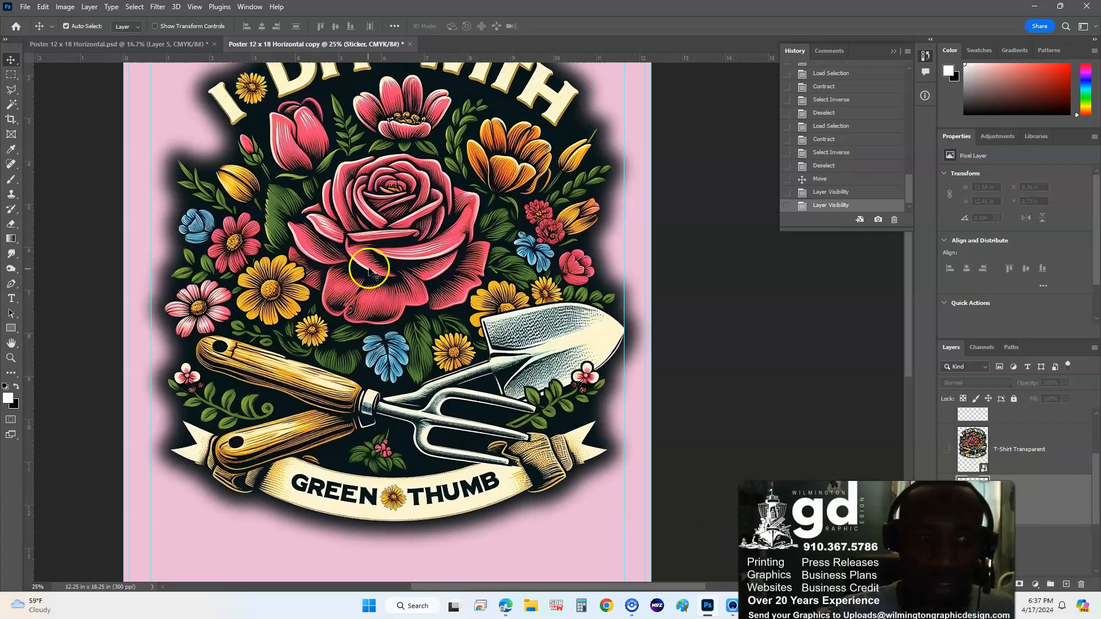
pyautogui.hotkey('ctrl', '-')
pyautogui.hotkey('ctrl', '-')
pyautogui.moveTo(429, 251); pyautogui.dragTo(429, 311)
# - Align the shadowed sticker to the page's horizontal and vertical centres
pyautogui.click(507, 195)
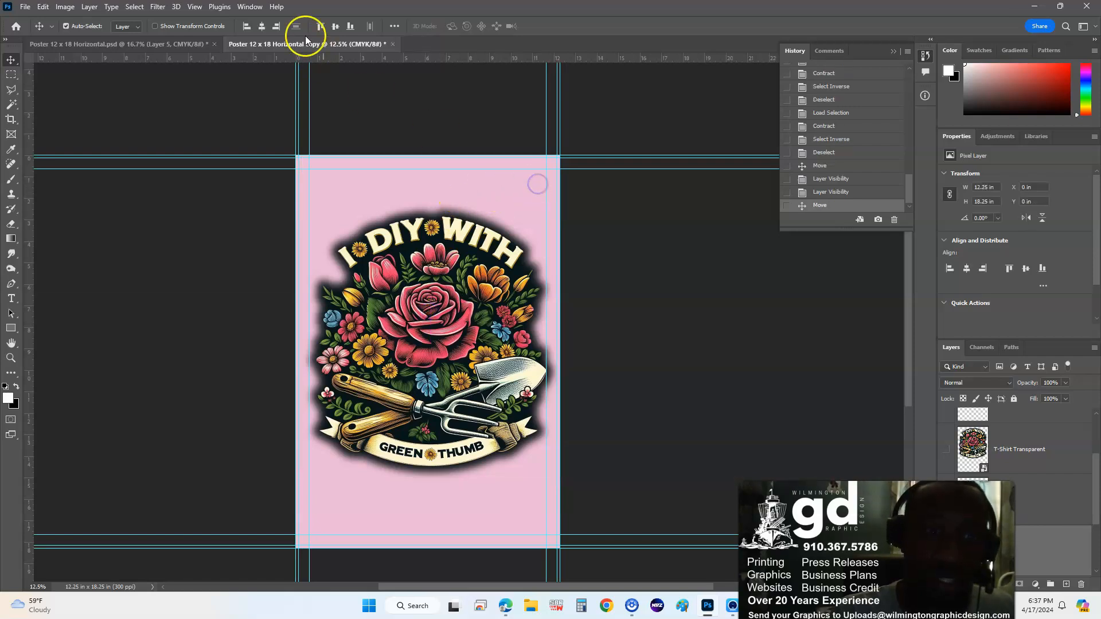
pyautogui.click(261, 25)
pyautogui.click(335, 25)
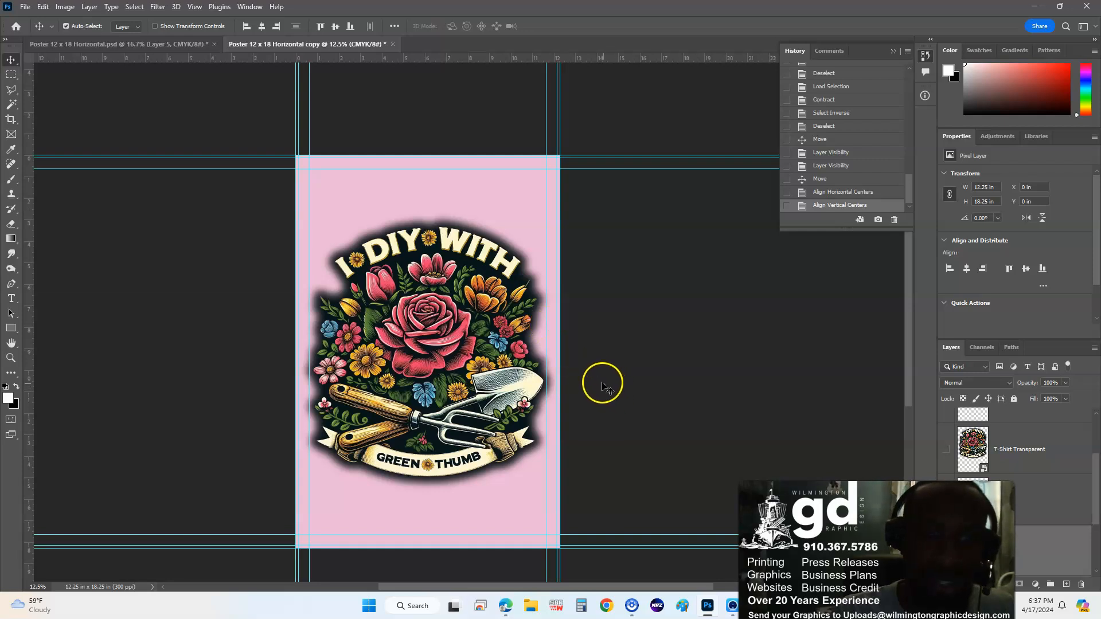
pyautogui.click(619, 345)
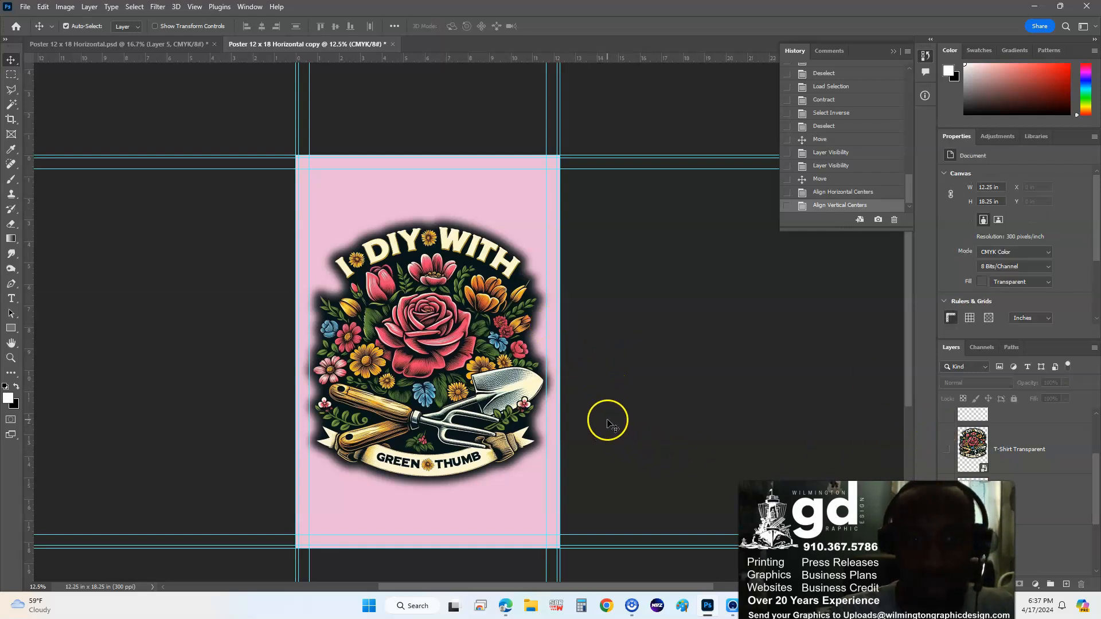
# - Fill background Layer 3 with green #07ff19 instead of pink
pyautogui.click(528, 215)
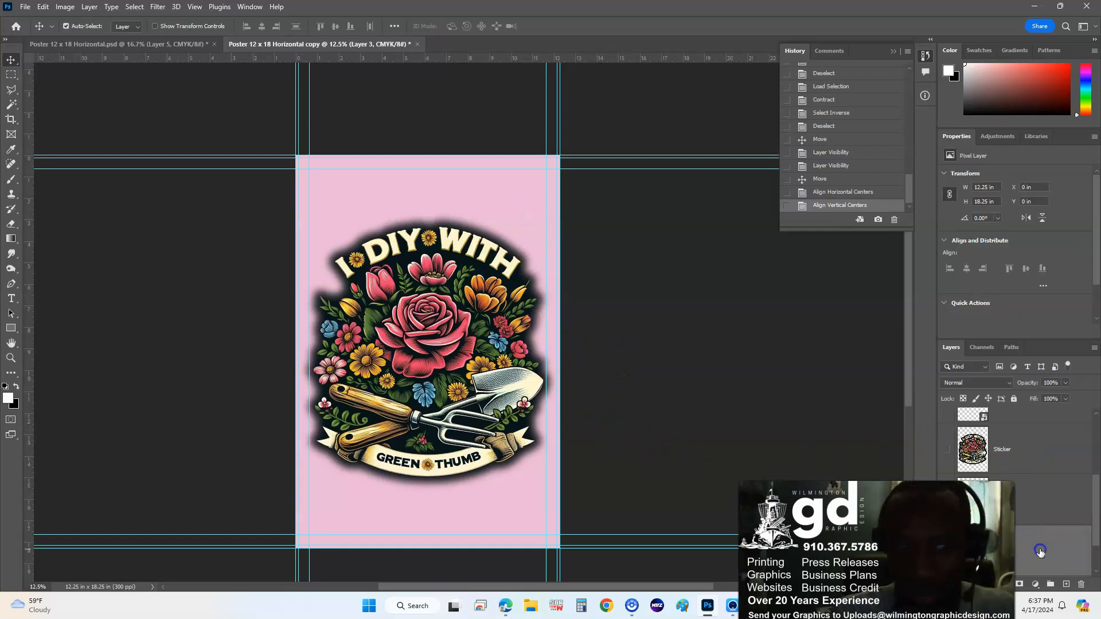
pyautogui.press('i')
pyautogui.hotkey('shift', 'F5')
pyautogui.click(565, 151)
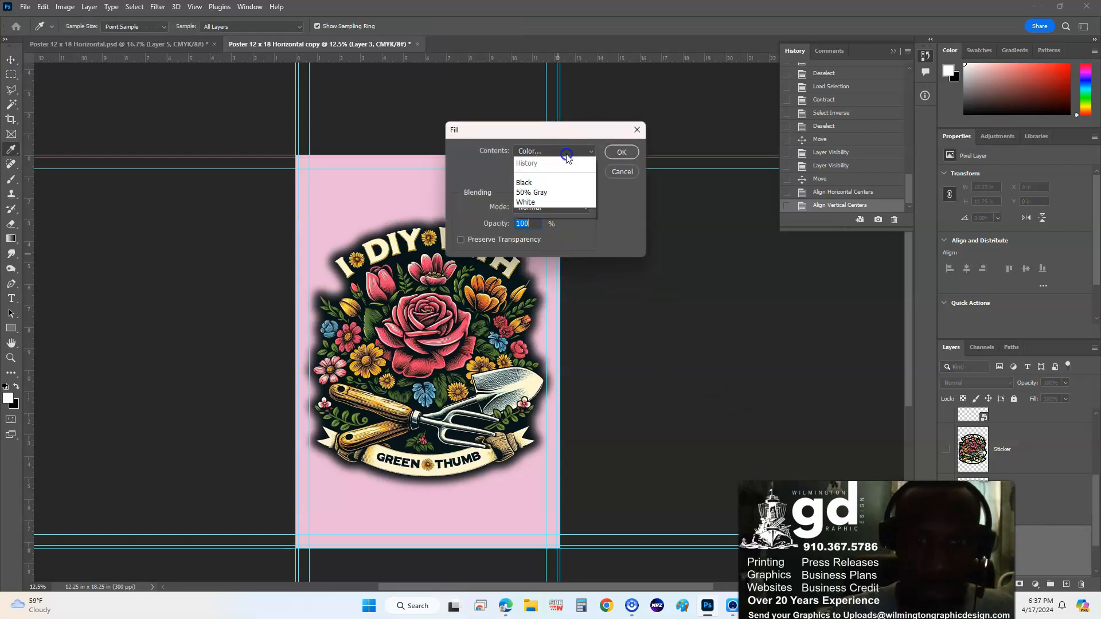
pyautogui.click(561, 182)
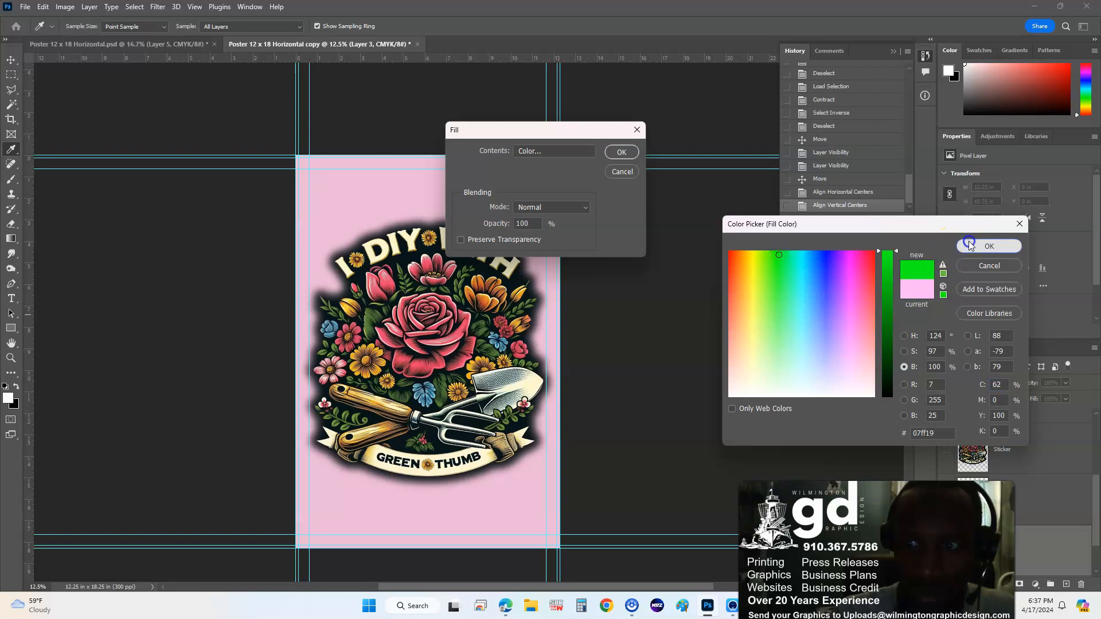
pyautogui.click(974, 244)
pyautogui.click(621, 153)
pyautogui.press('v')
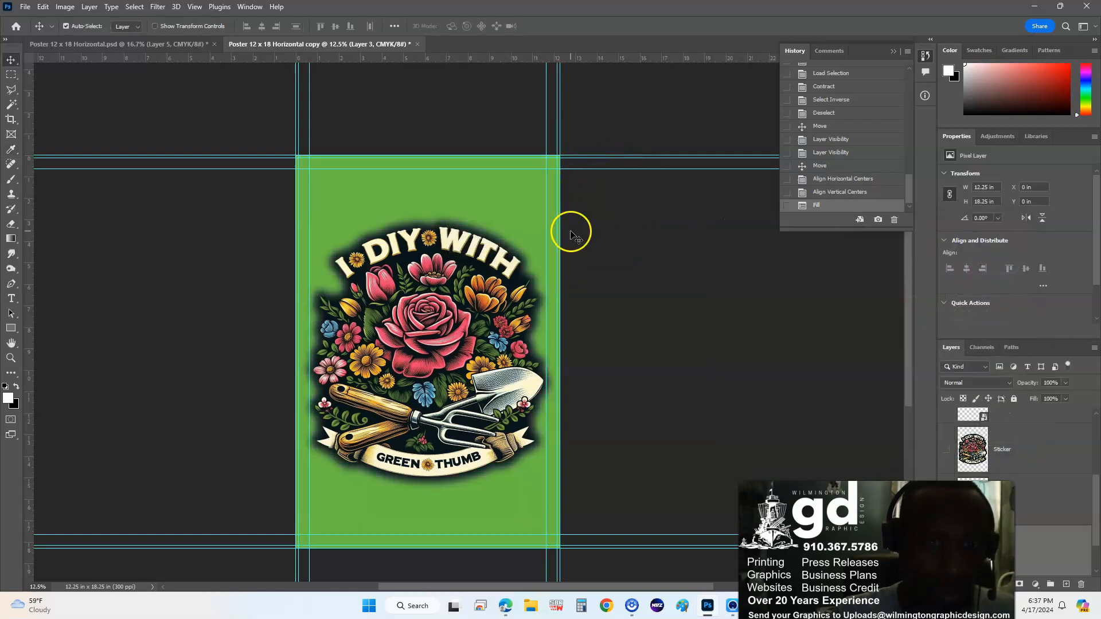